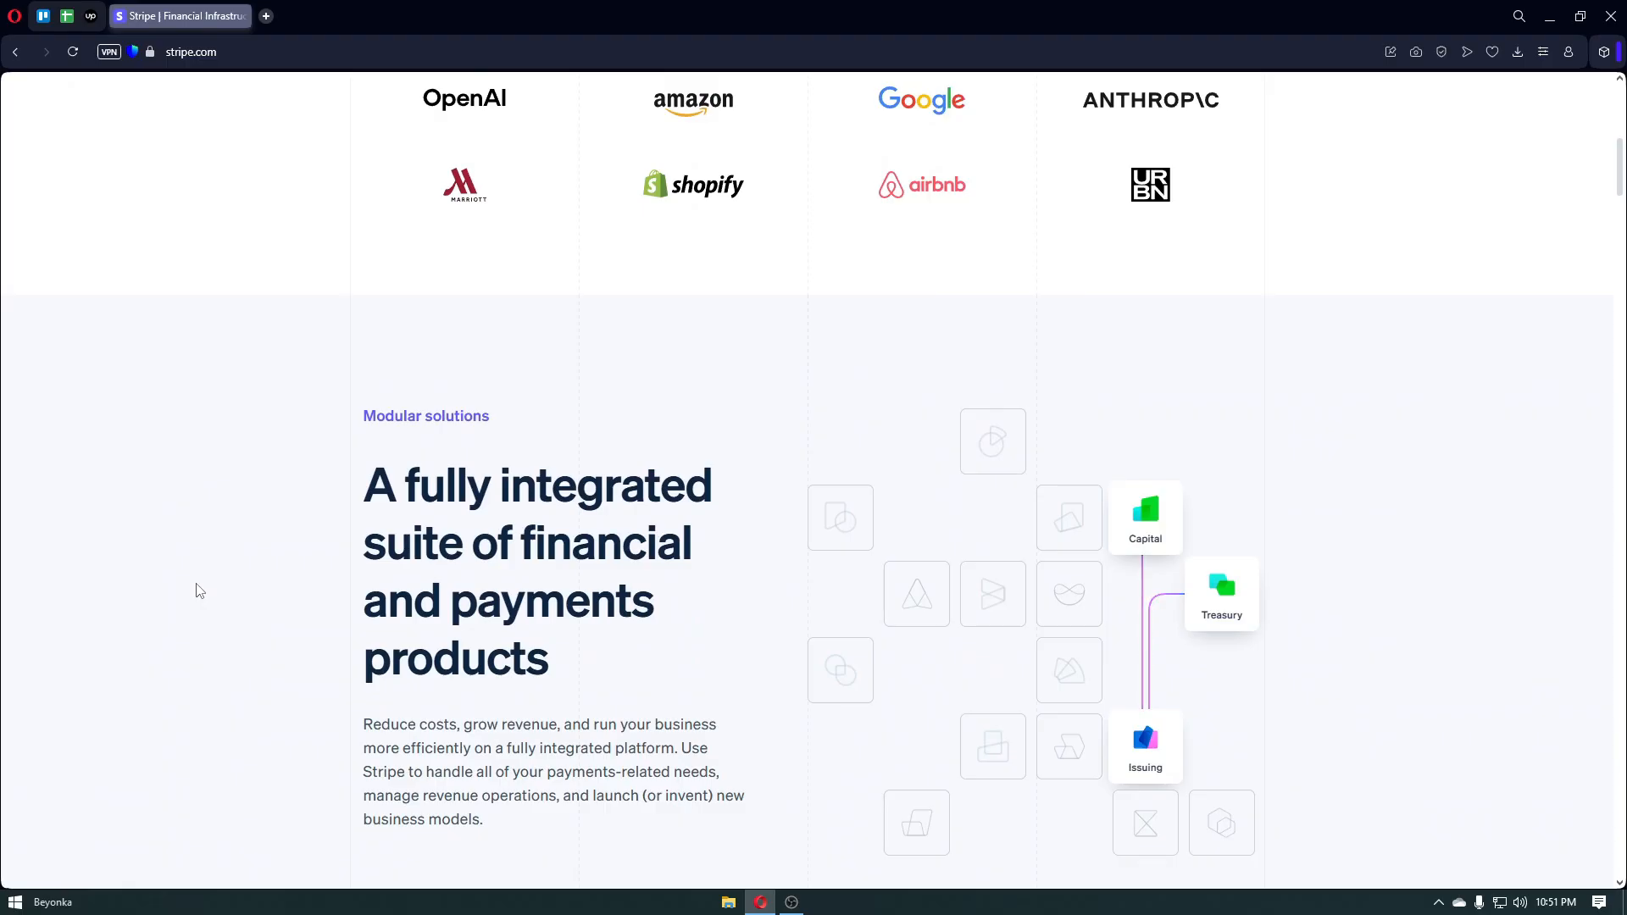
Look through the homepage's modular solutions overview and the Payments product section.
{"action": "scroll", "coordinate": [200, 591], "scroll_direction": "down", "scroll_amount": 1}
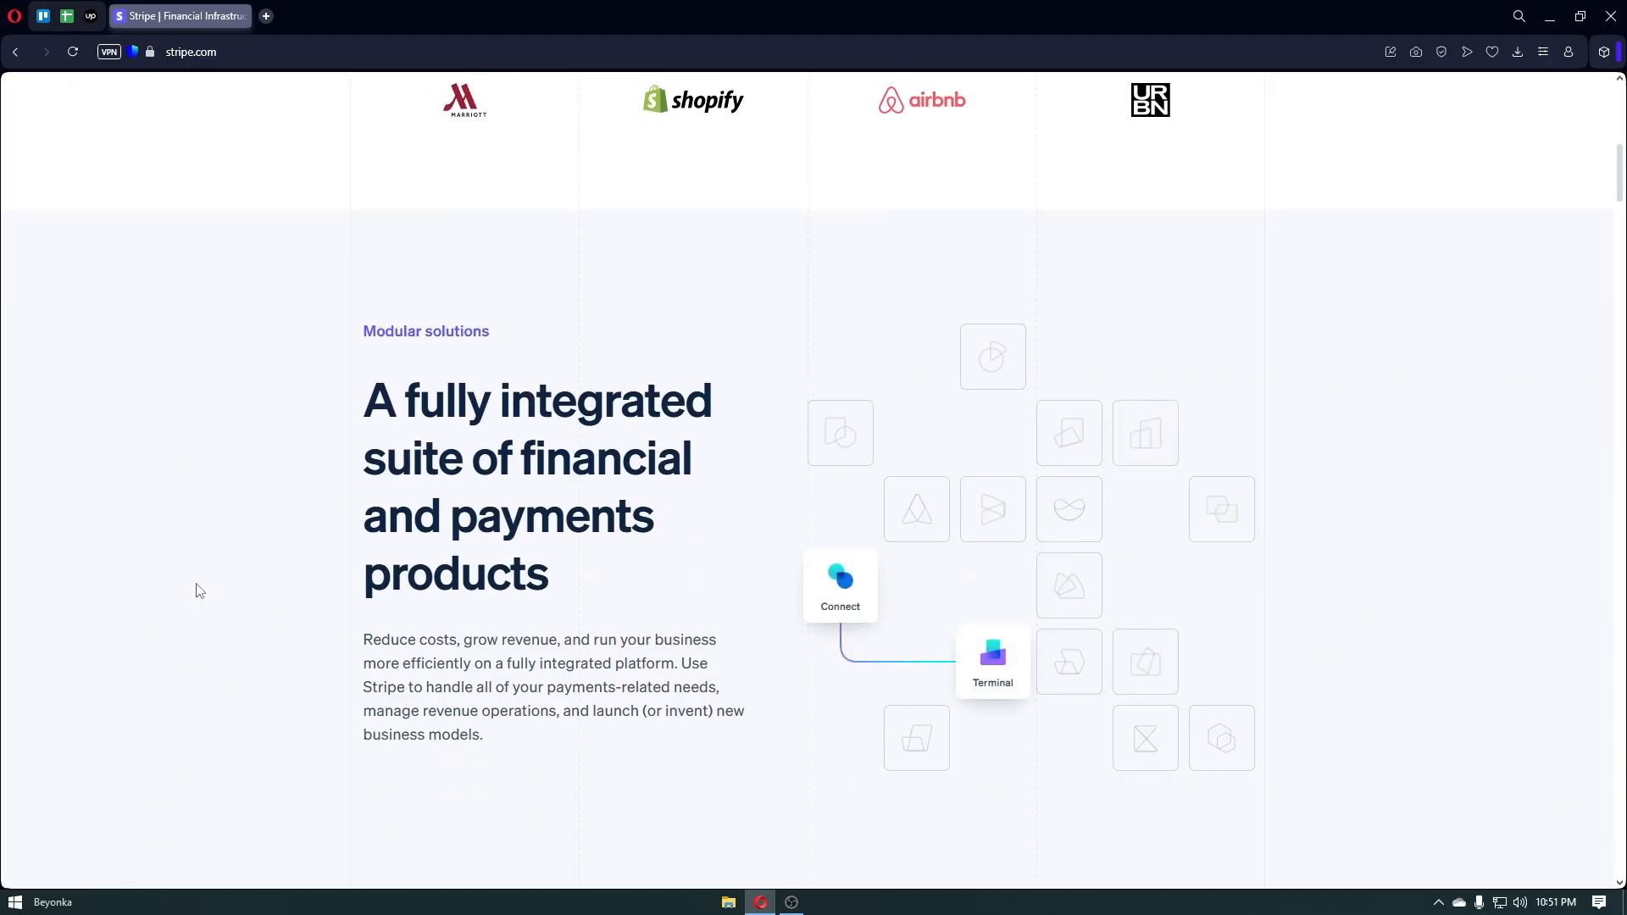
{"action": "scroll", "coordinate": [199, 590], "scroll_direction": "down", "scroll_amount": 2}
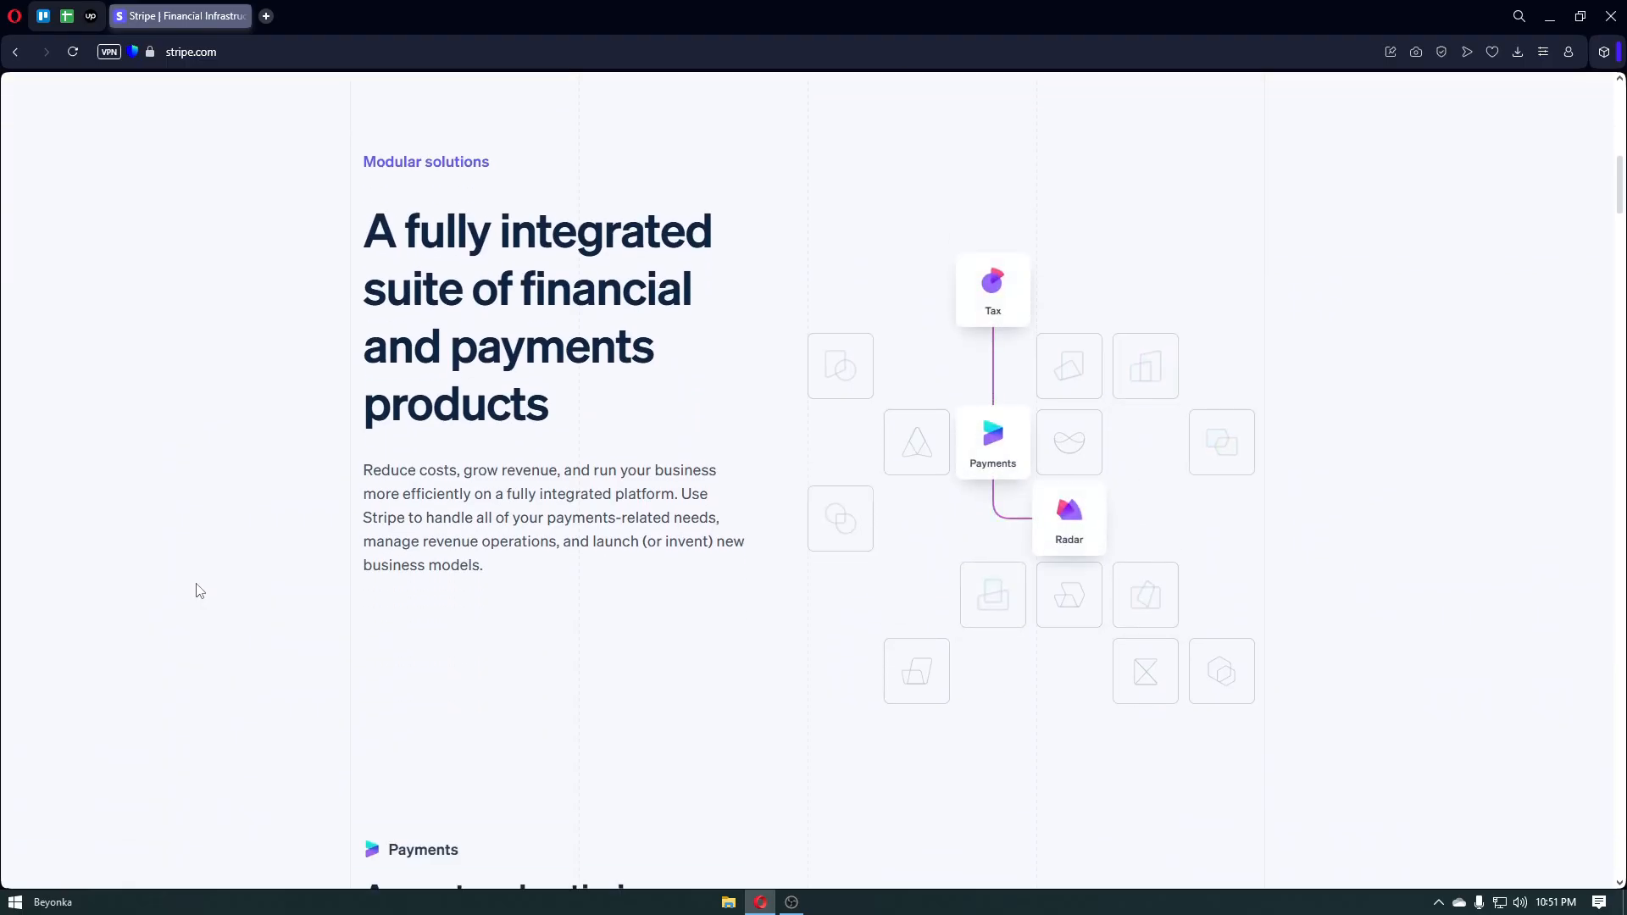
{"action": "scroll", "coordinate": [199, 591], "scroll_direction": "down", "scroll_amount": 2}
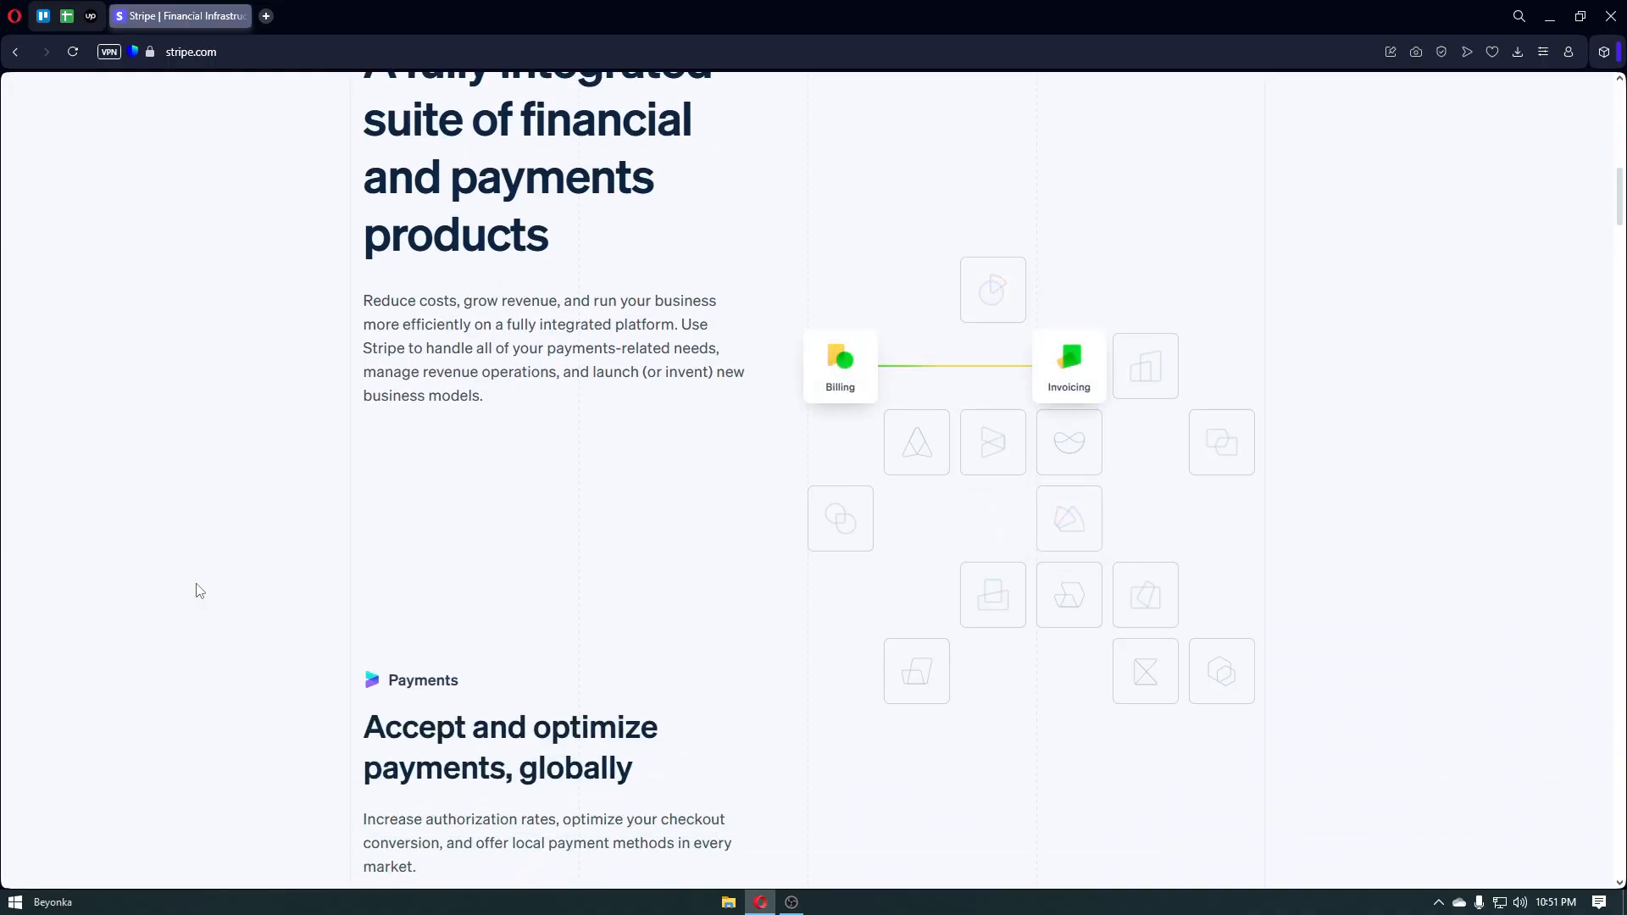
{"action": "scroll", "coordinate": [199, 591], "scroll_direction": "down", "scroll_amount": 1}
{"action": "scroll", "coordinate": [199, 591], "scroll_direction": "down", "scroll_amount": 1}
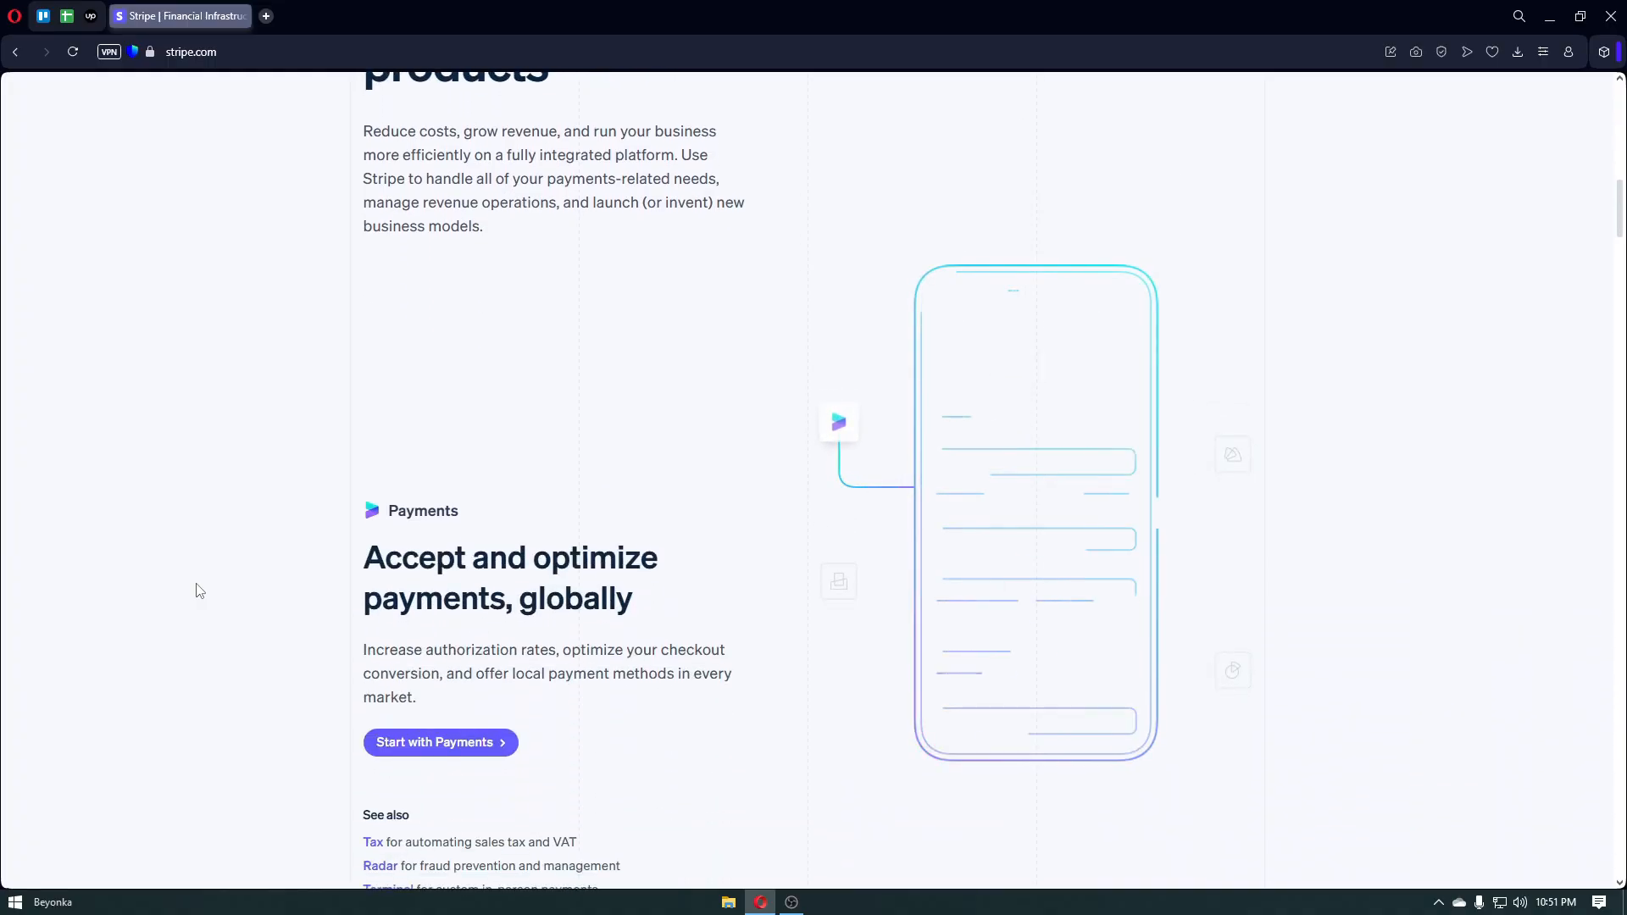
{"action": "scroll", "coordinate": [199, 591], "scroll_direction": "down", "scroll_amount": 1}
{"action": "scroll", "coordinate": [199, 591], "scroll_direction": "down", "scroll_amount": 1}
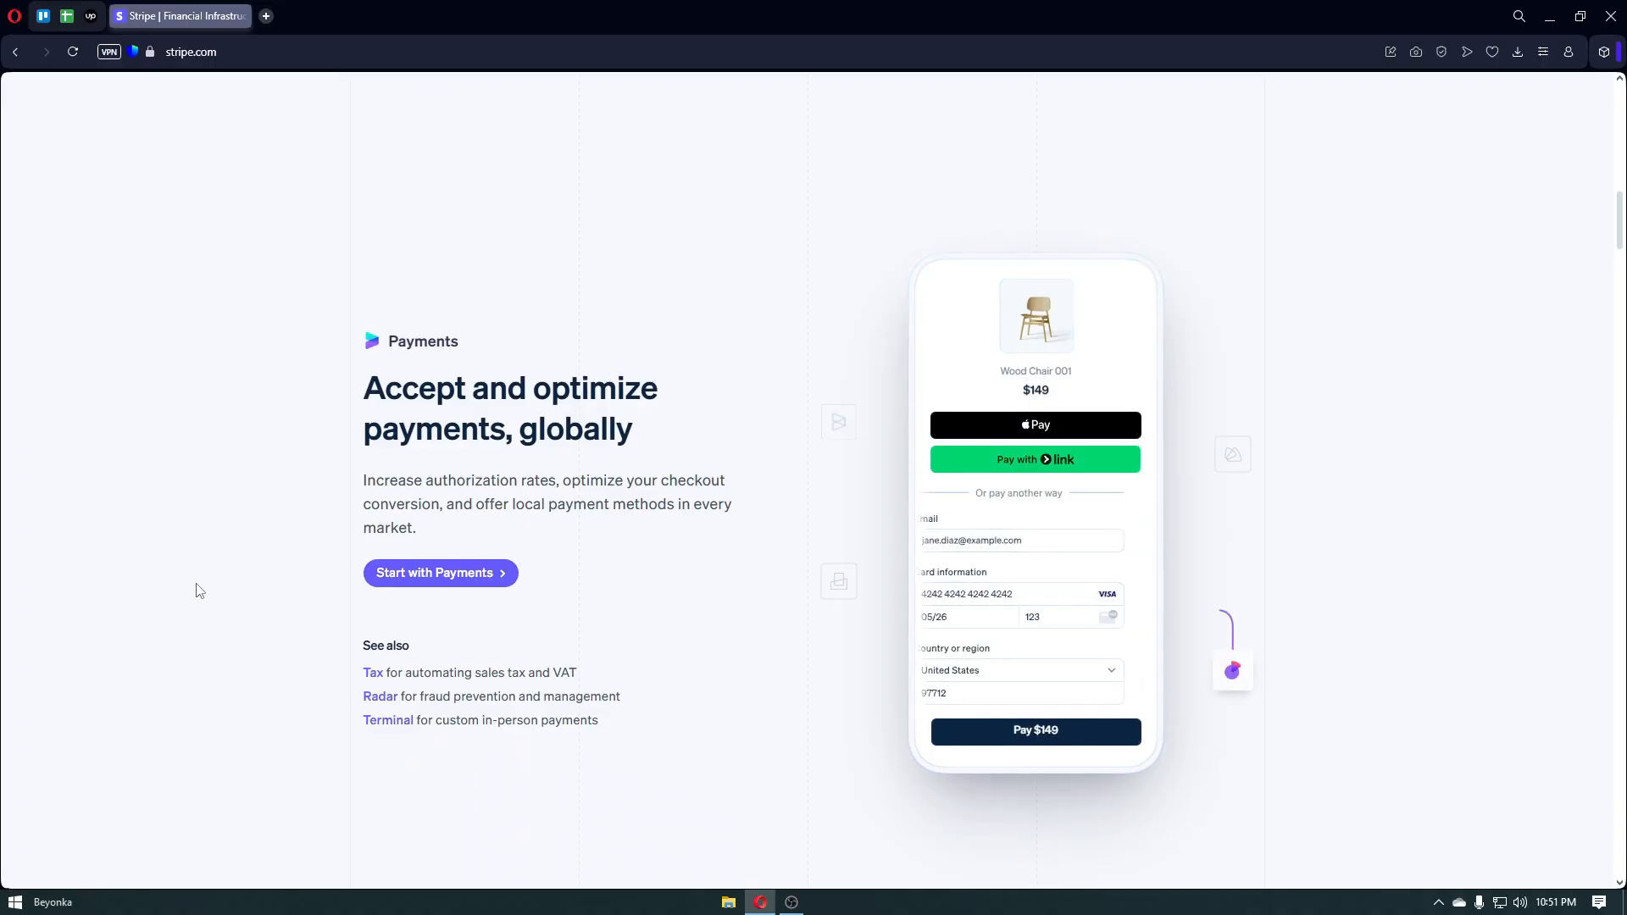
{"action": "scroll", "coordinate": [199, 590], "scroll_direction": "down", "scroll_amount": 1}
{"action": "scroll", "coordinate": [199, 590], "scroll_direction": "down", "scroll_amount": 1}
{"action": "scroll", "coordinate": [199, 591], "scroll_direction": "down", "scroll_amount": 1}
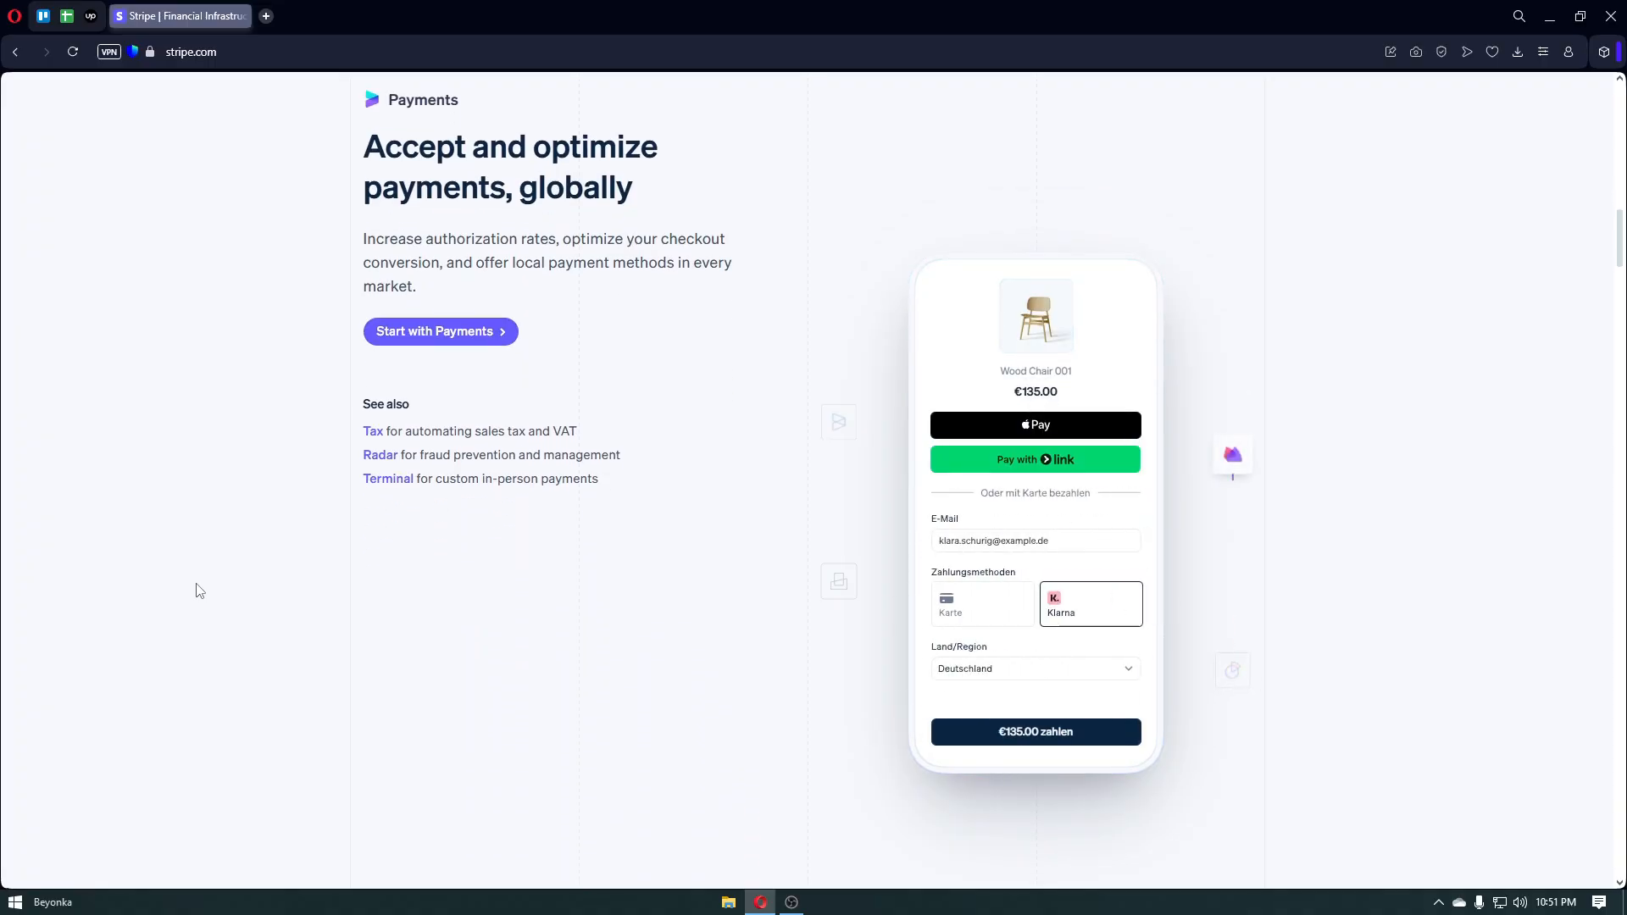
{"action": "scroll", "coordinate": [199, 591], "scroll_direction": "down", "scroll_amount": 1}
{"action": "scroll", "coordinate": [199, 591], "scroll_direction": "down", "scroll_amount": 1}
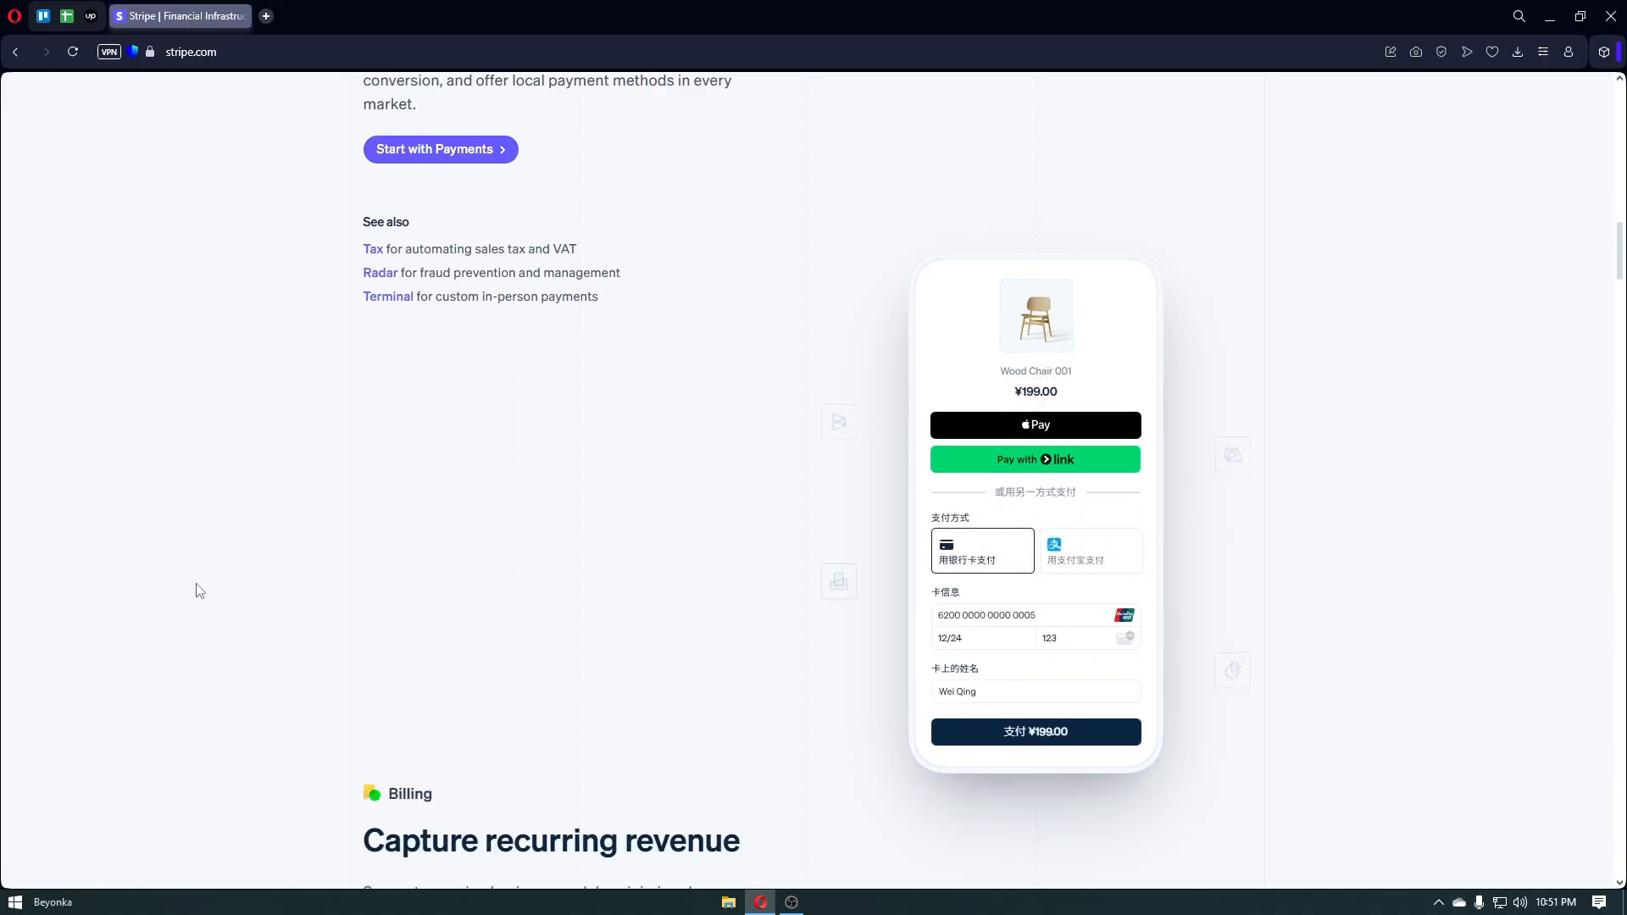
Examine the Billing, Connect and Issuing product sections of the homepage.
{"action": "scroll", "coordinate": [199, 591], "scroll_direction": "down", "scroll_amount": 1}
{"action": "scroll", "coordinate": [199, 591], "scroll_direction": "down", "scroll_amount": 2}
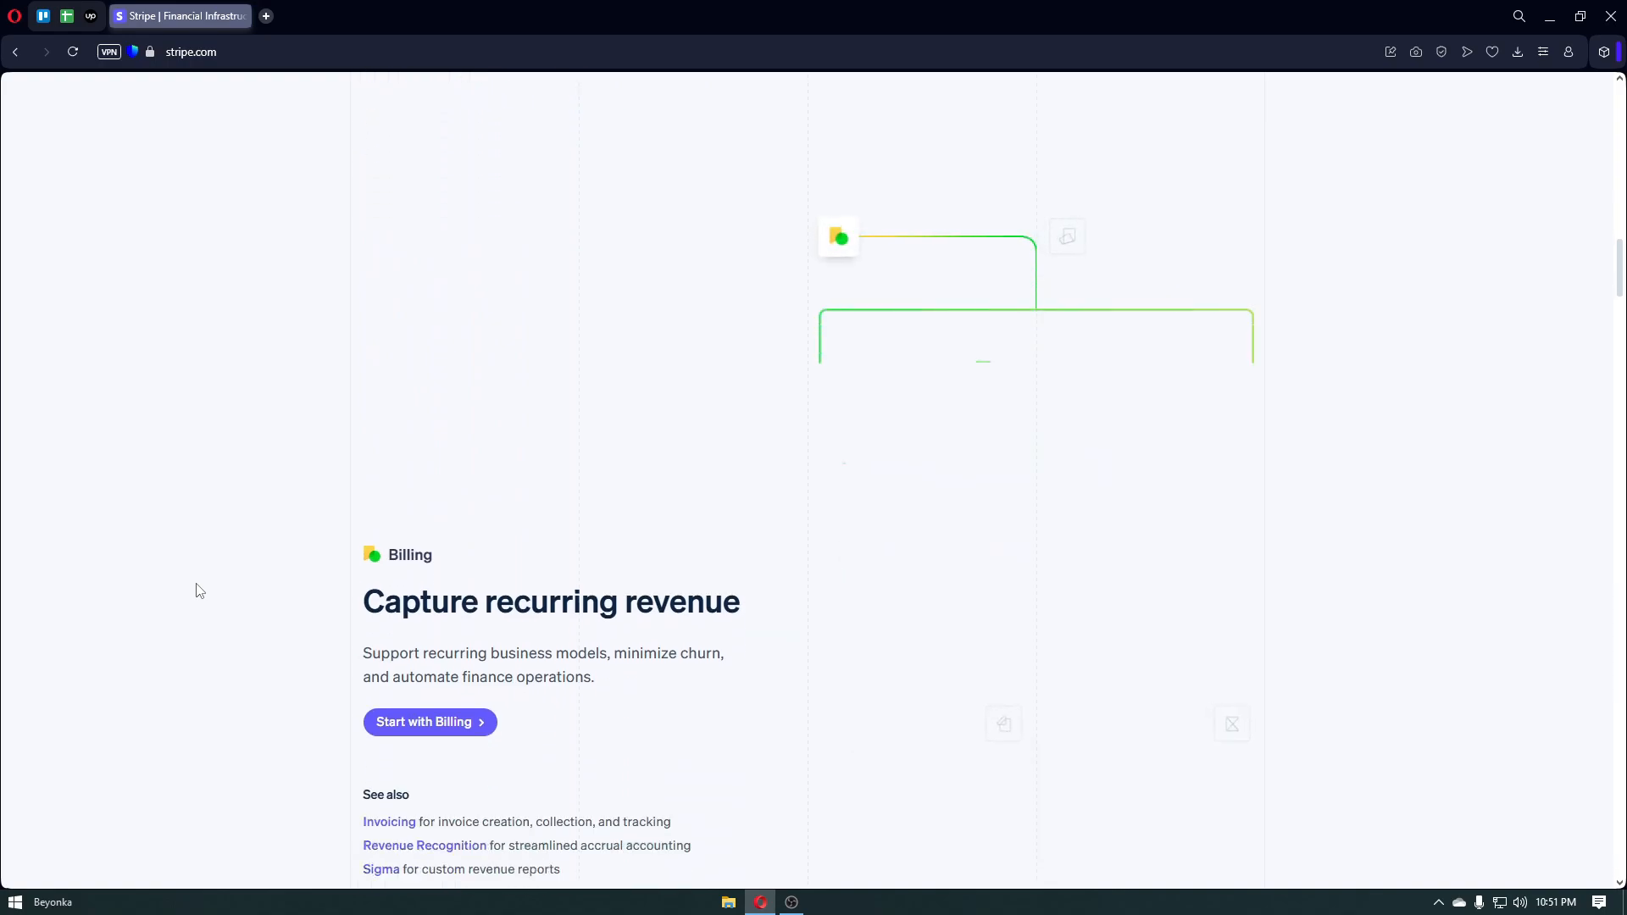
{"action": "scroll", "coordinate": [199, 591], "scroll_direction": "down", "scroll_amount": 1}
{"action": "scroll", "coordinate": [199, 590], "scroll_direction": "down", "scroll_amount": 1}
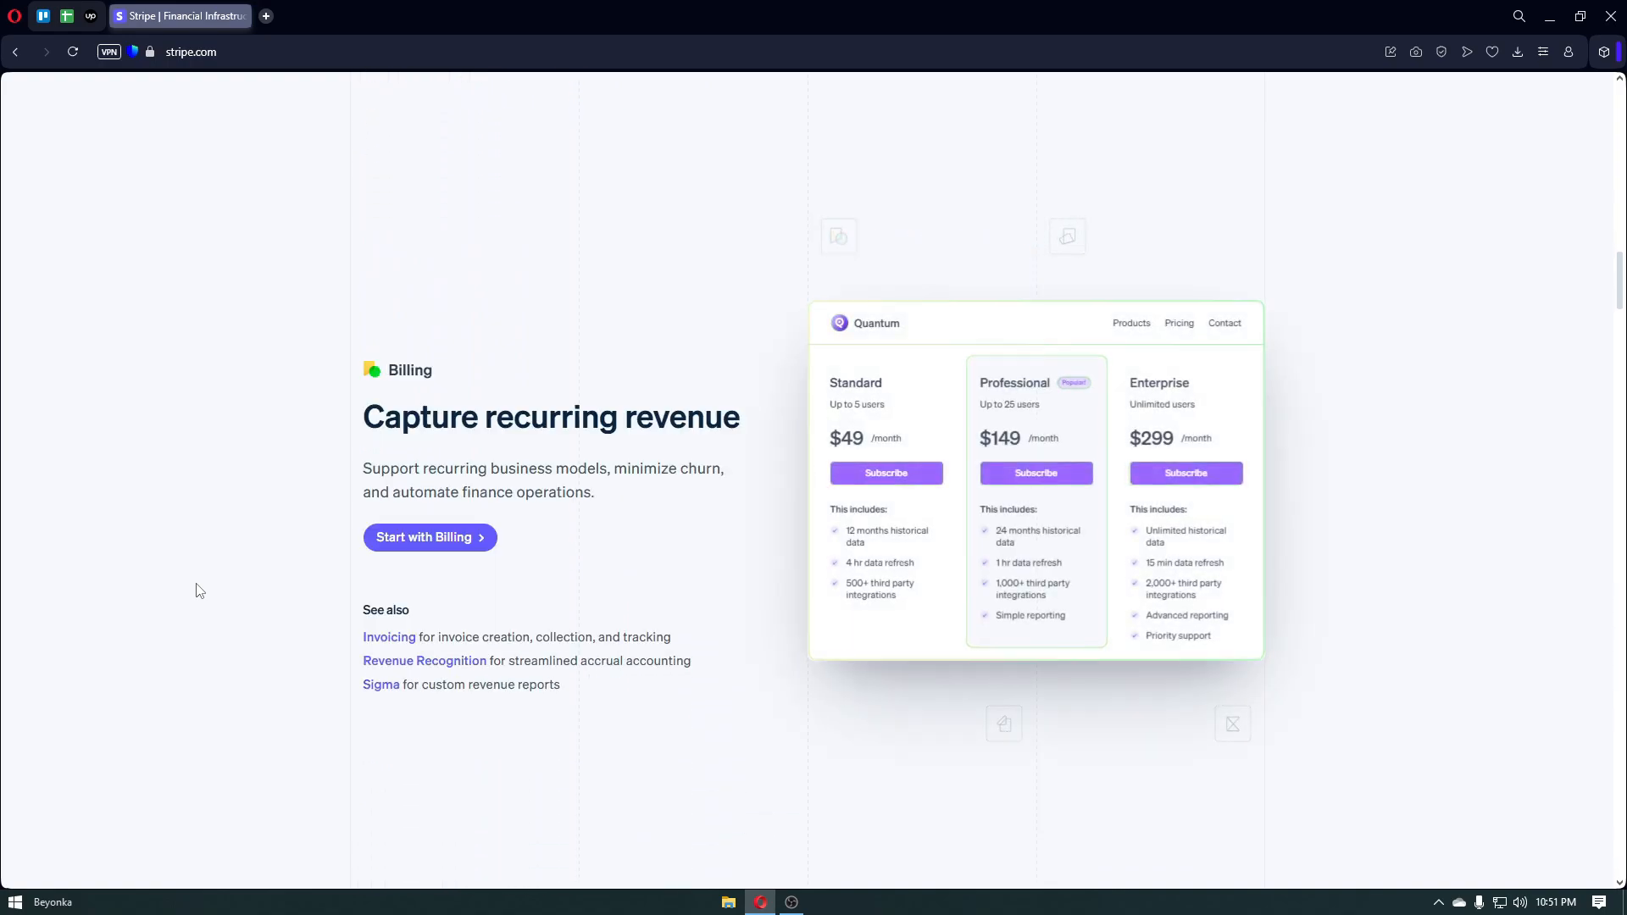
{"action": "scroll", "coordinate": [199, 590], "scroll_direction": "down", "scroll_amount": 1}
{"action": "scroll", "coordinate": [199, 591], "scroll_direction": "down", "scroll_amount": 2}
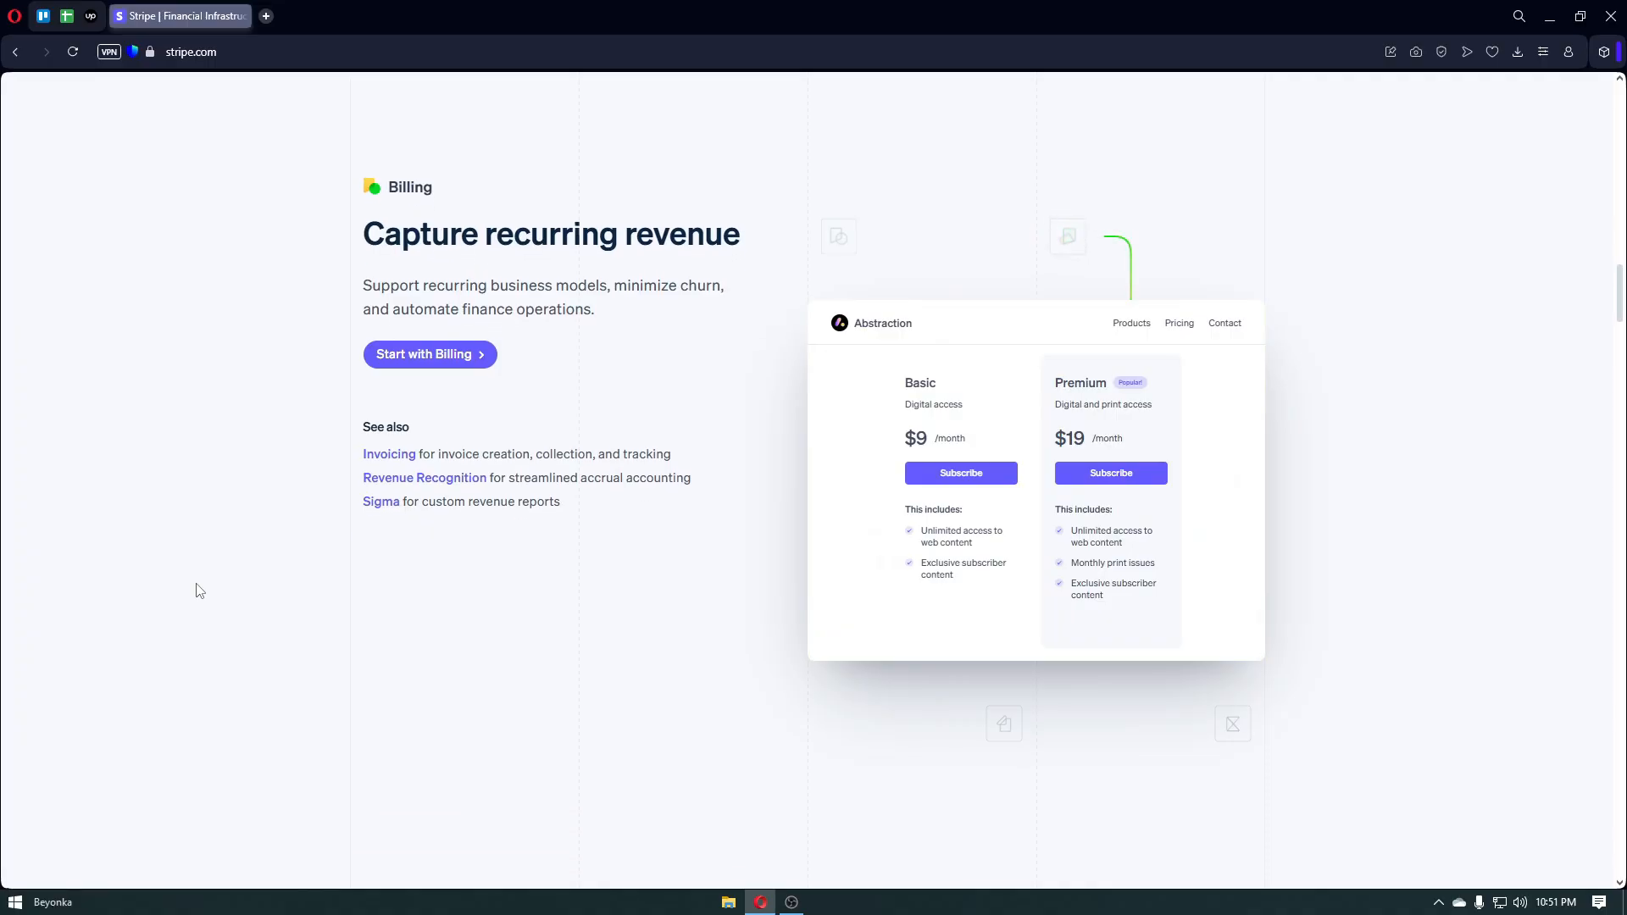
{"action": "scroll", "coordinate": [199, 590], "scroll_direction": "down", "scroll_amount": 2}
{"action": "scroll", "coordinate": [199, 591], "scroll_direction": "down", "scroll_amount": 2}
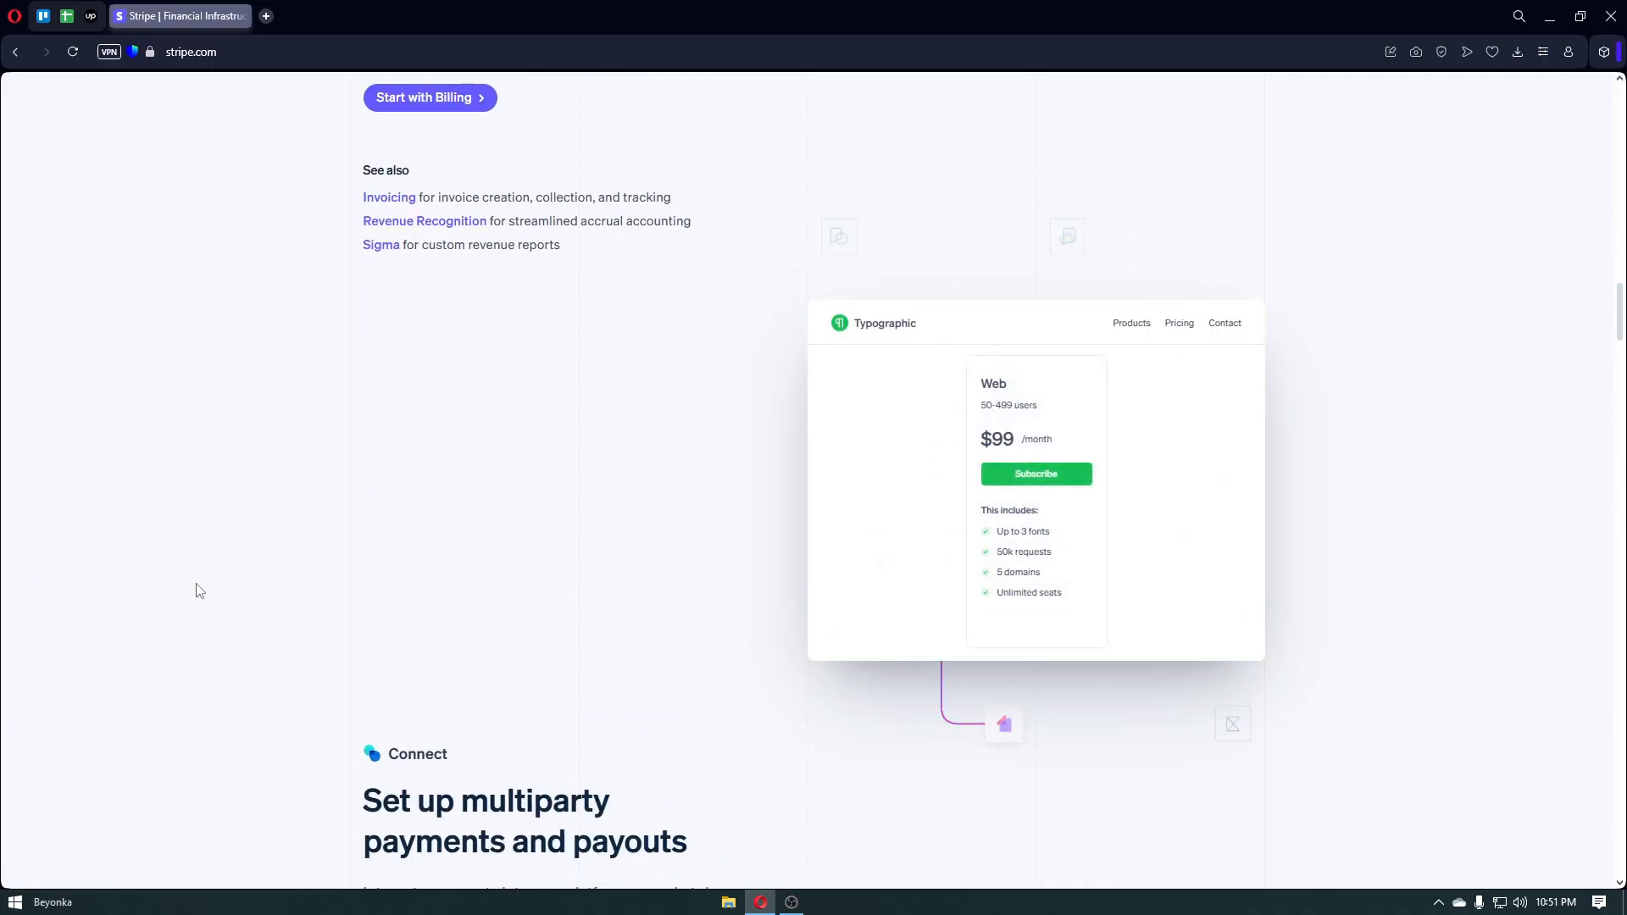
{"action": "scroll", "coordinate": [199, 590], "scroll_direction": "down", "scroll_amount": 1}
{"action": "scroll", "coordinate": [199, 590], "scroll_direction": "down", "scroll_amount": 2}
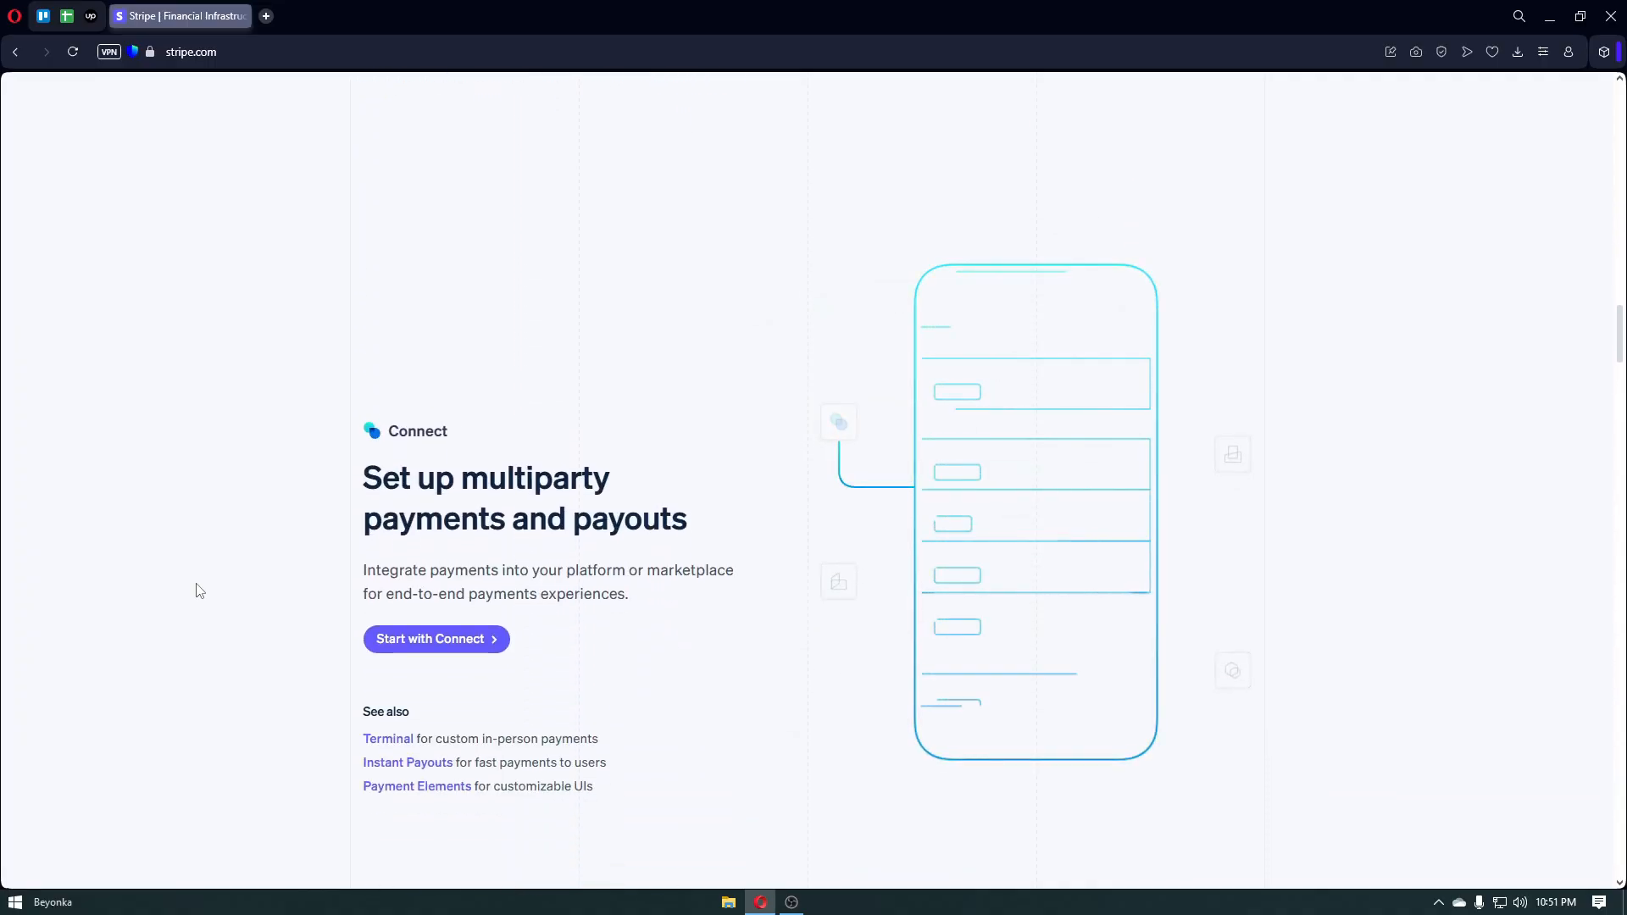
{"action": "scroll", "coordinate": [199, 591], "scroll_direction": "down", "scroll_amount": 6}
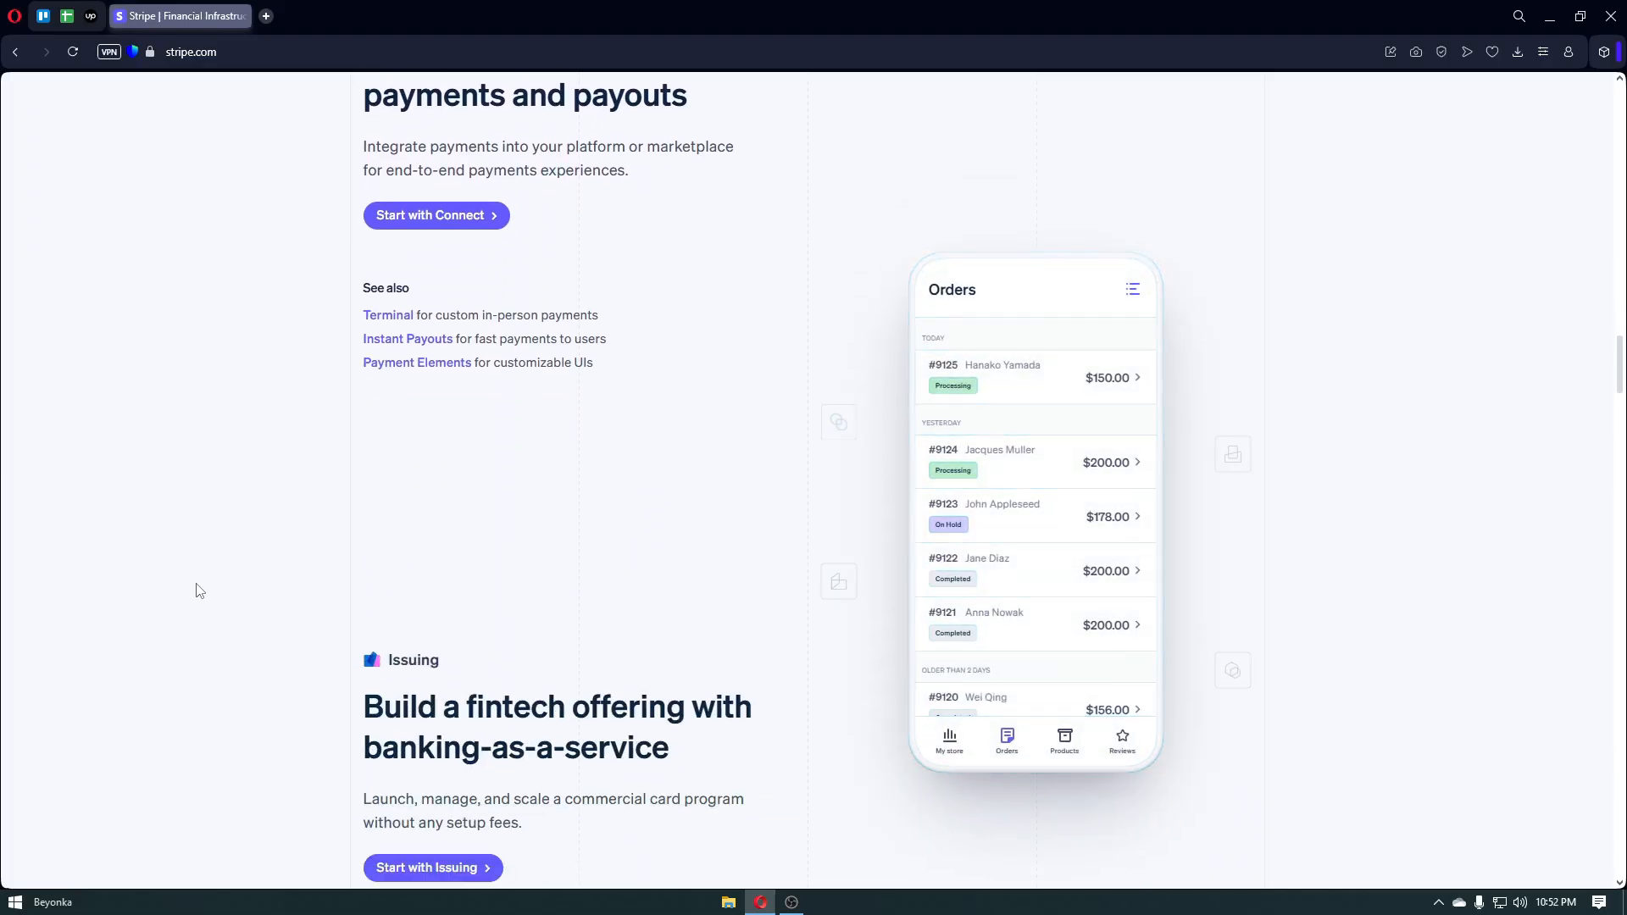
{"action": "scroll", "coordinate": [199, 591], "scroll_direction": "down", "scroll_amount": 2}
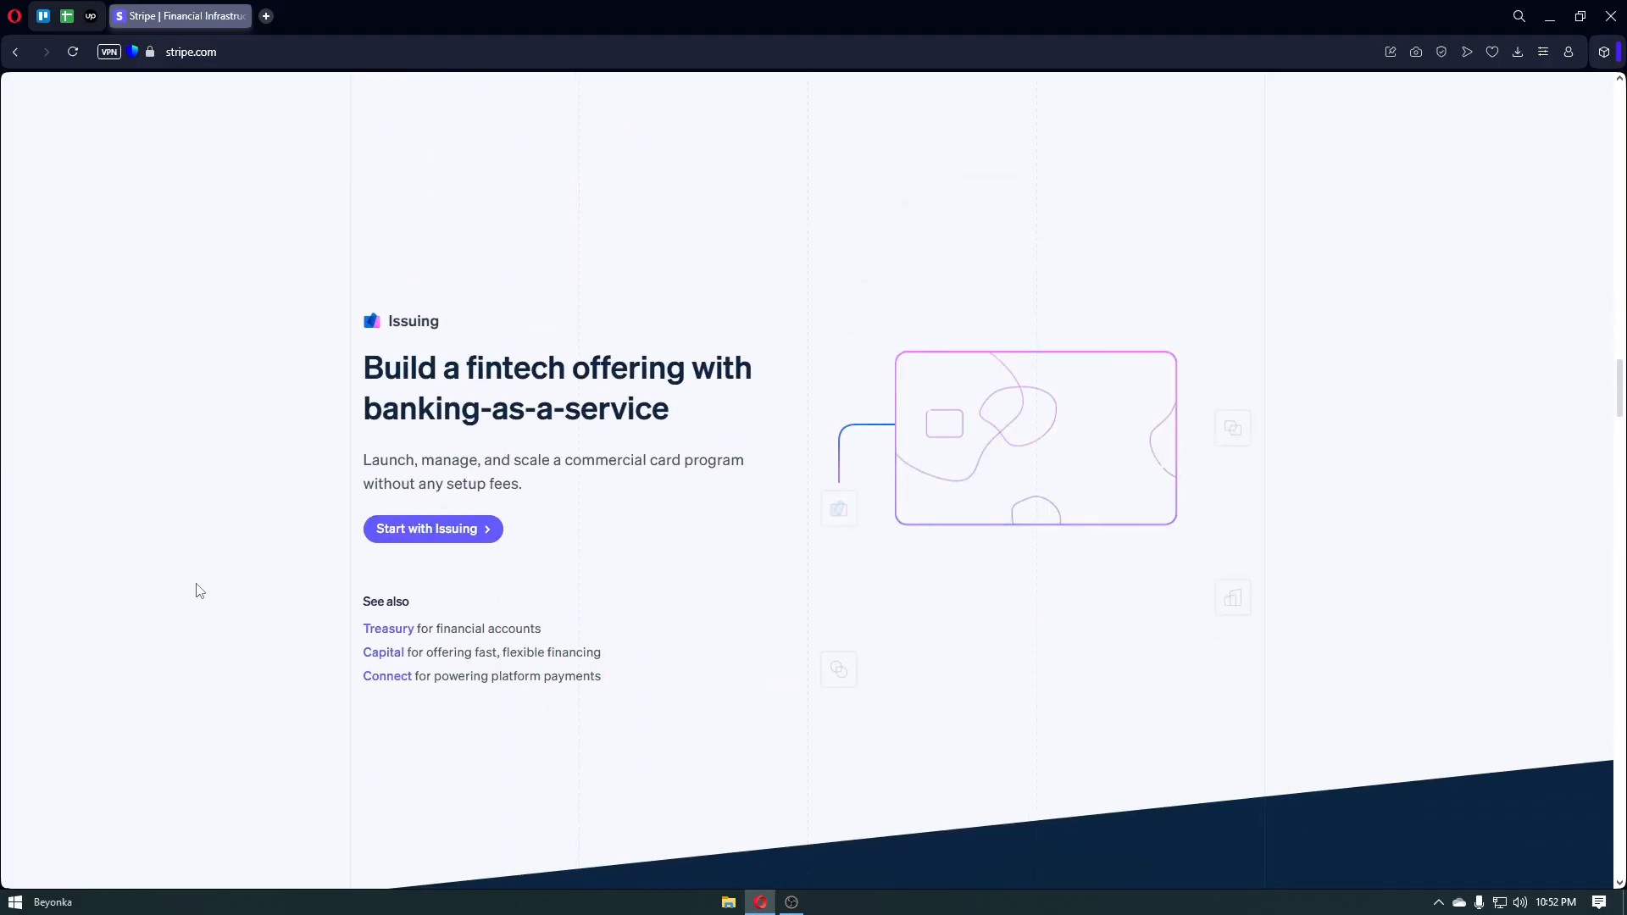
{"action": "scroll", "coordinate": [199, 590], "scroll_direction": "down", "scroll_amount": 1}
{"action": "scroll", "coordinate": [199, 590], "scroll_direction": "down", "scroll_amount": 2}
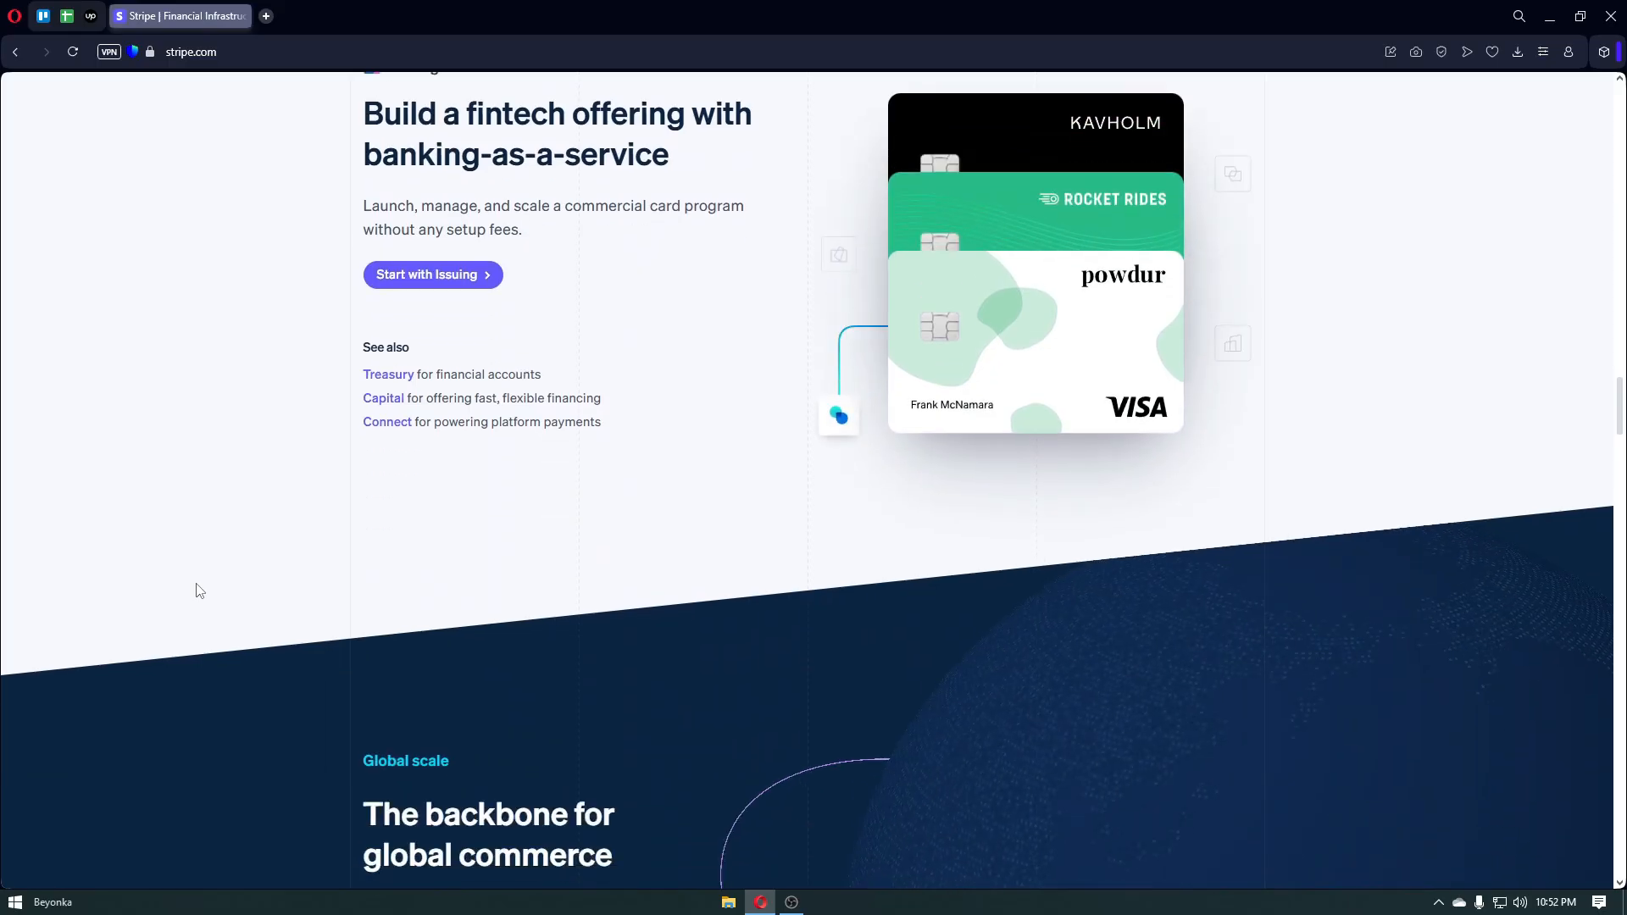
Review the Connect, Billing and Payments sections again on the way back to the homepage's opening section.
{"action": "scroll", "coordinate": [199, 591], "scroll_direction": "up", "scroll_amount": 8}
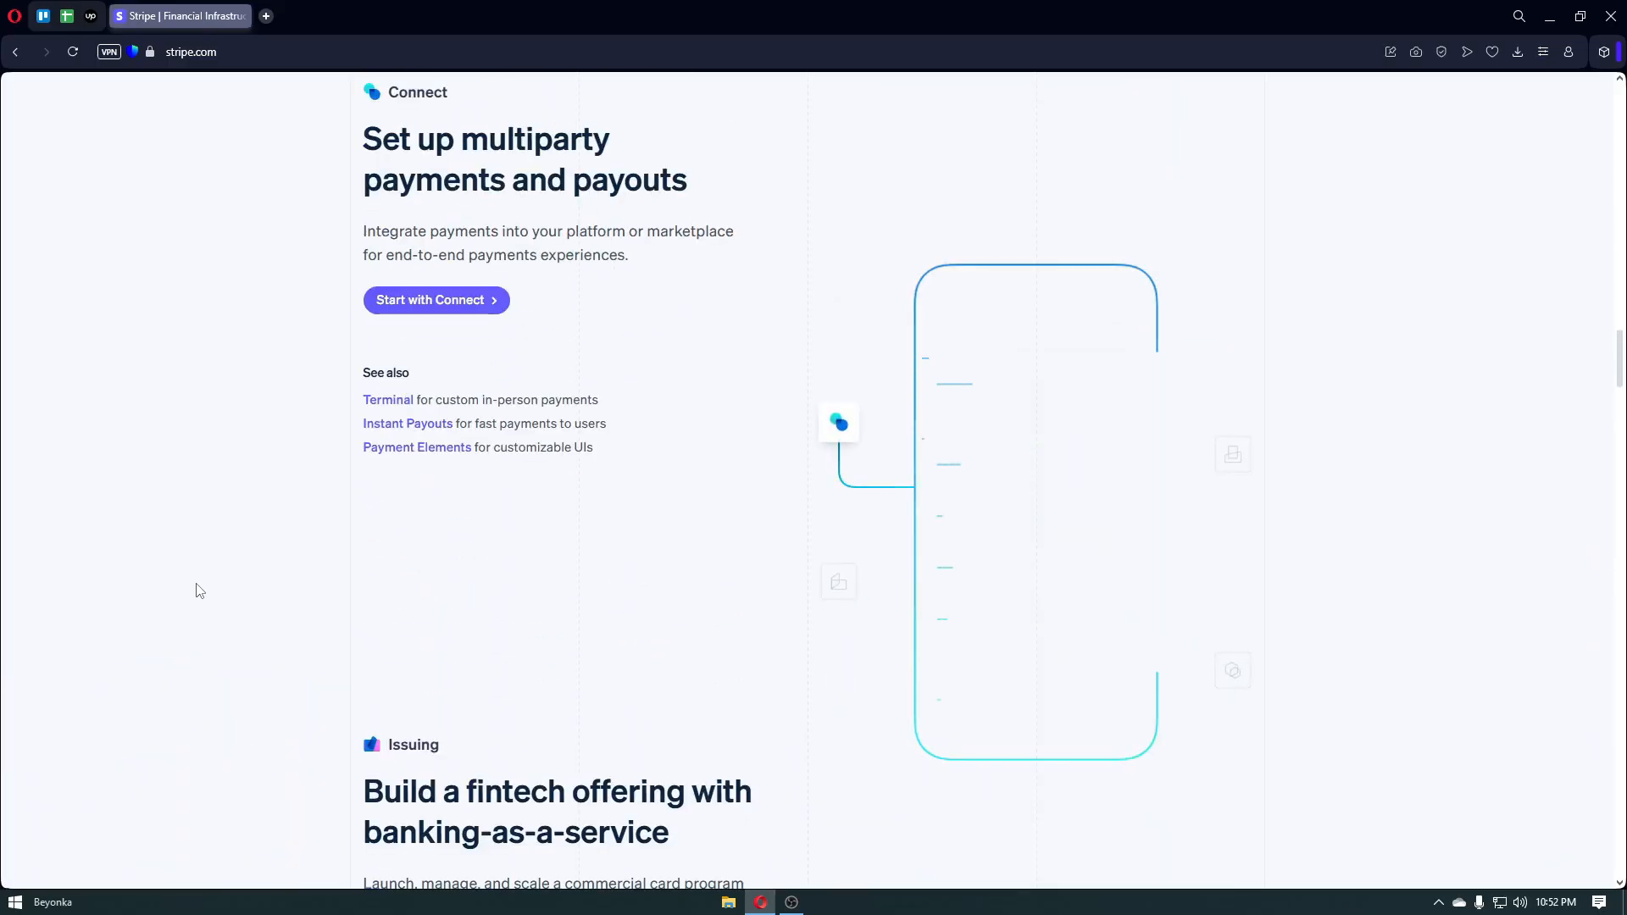
{"action": "scroll", "coordinate": [199, 590], "scroll_direction": "up", "scroll_amount": 2}
{"action": "scroll", "coordinate": [199, 591], "scroll_direction": "up", "scroll_amount": 1}
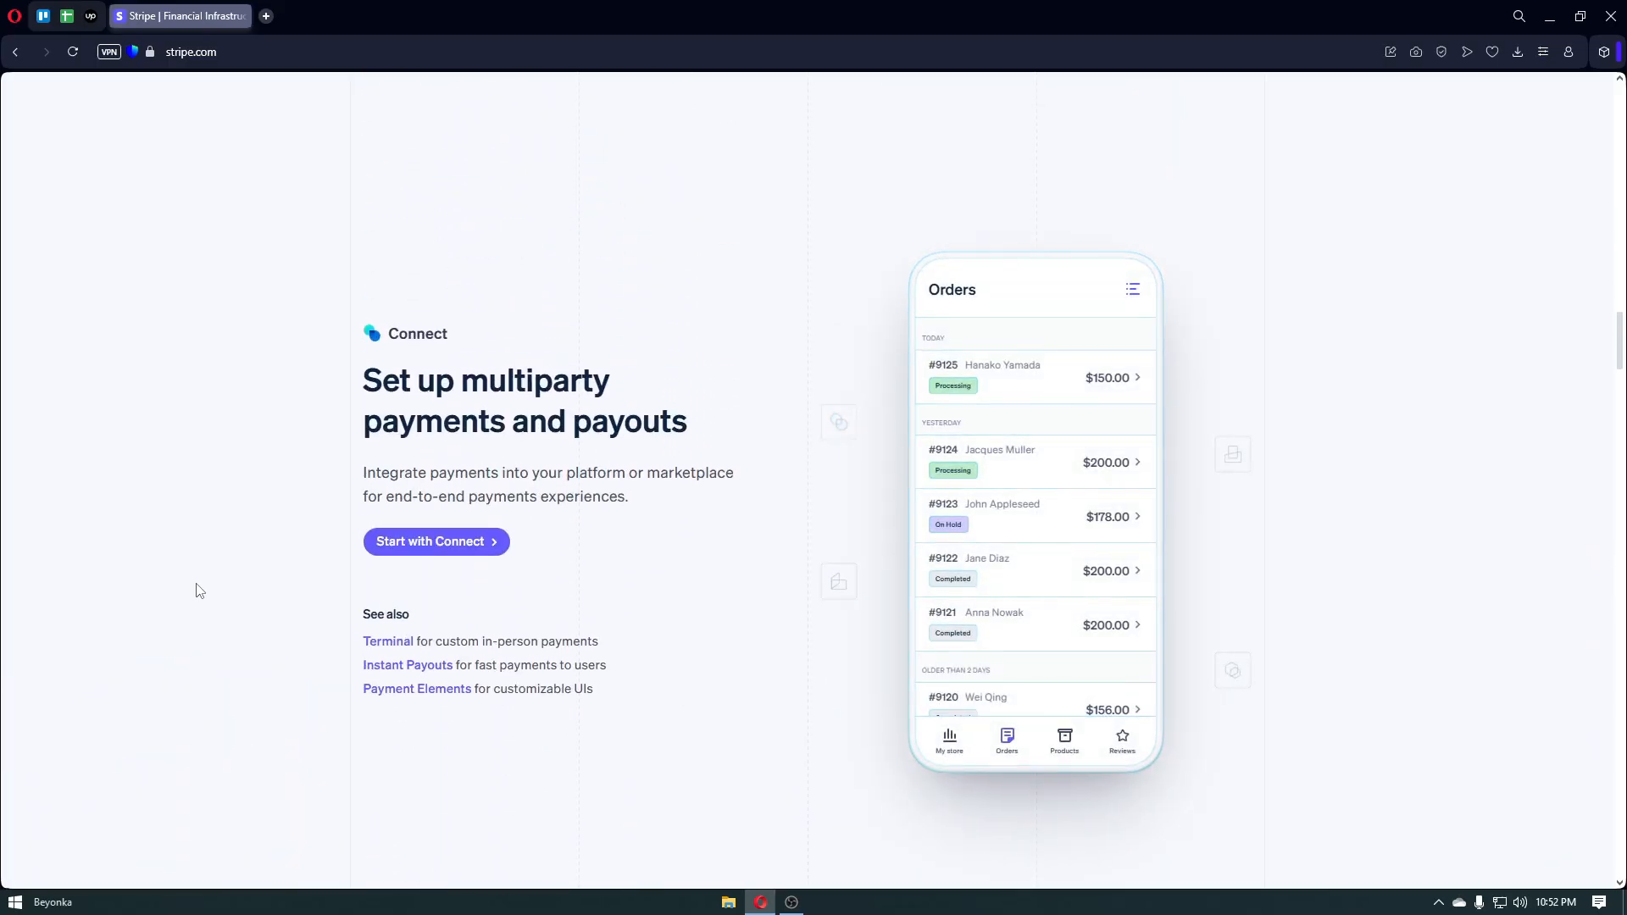
{"action": "scroll", "coordinate": [200, 590], "scroll_direction": "up", "scroll_amount": 2}
{"action": "scroll", "coordinate": [199, 590], "scroll_direction": "up", "scroll_amount": 3}
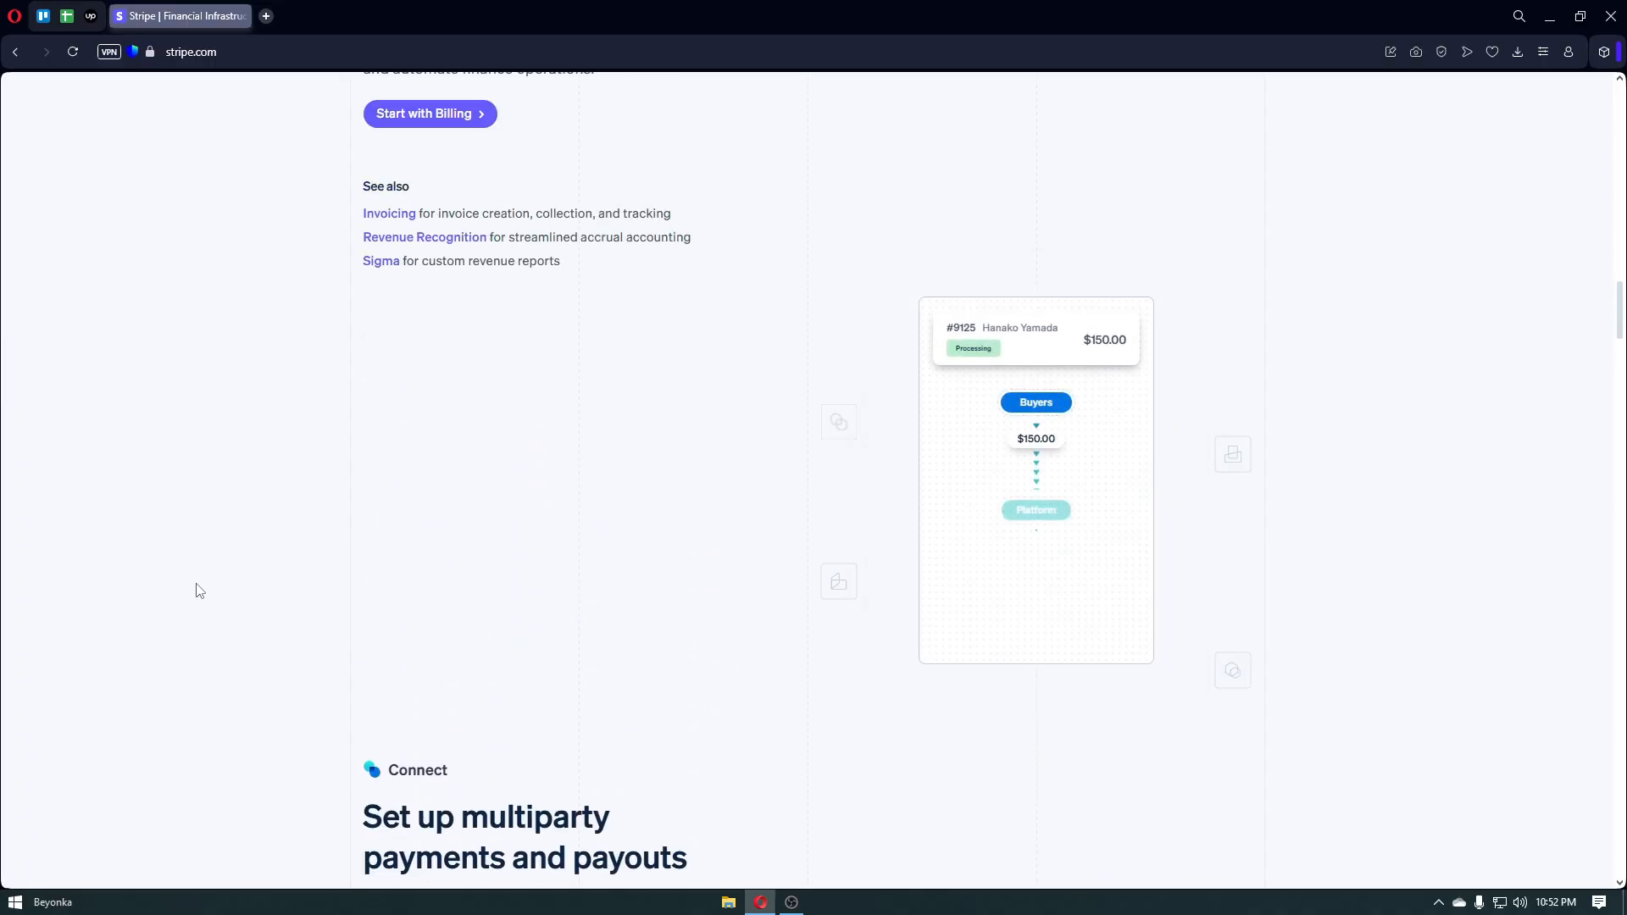
{"action": "scroll", "coordinate": [199, 590], "scroll_direction": "up", "scroll_amount": 2}
{"action": "scroll", "coordinate": [199, 590], "scroll_direction": "up", "scroll_amount": 3}
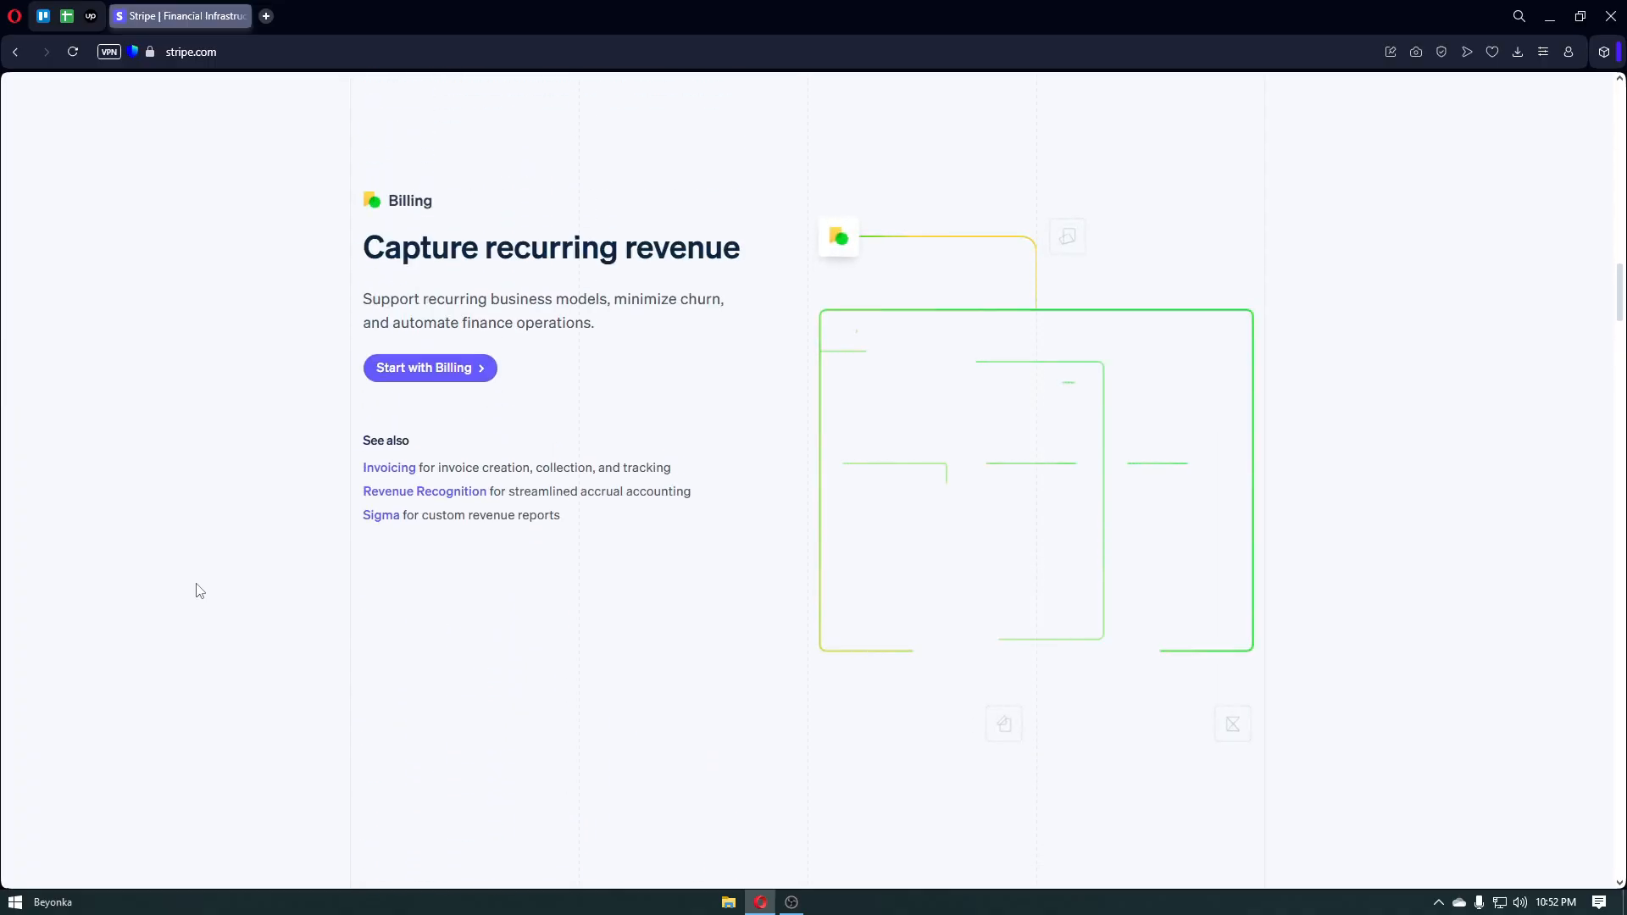
{"action": "scroll", "coordinate": [199, 591], "scroll_direction": "up", "scroll_amount": 2}
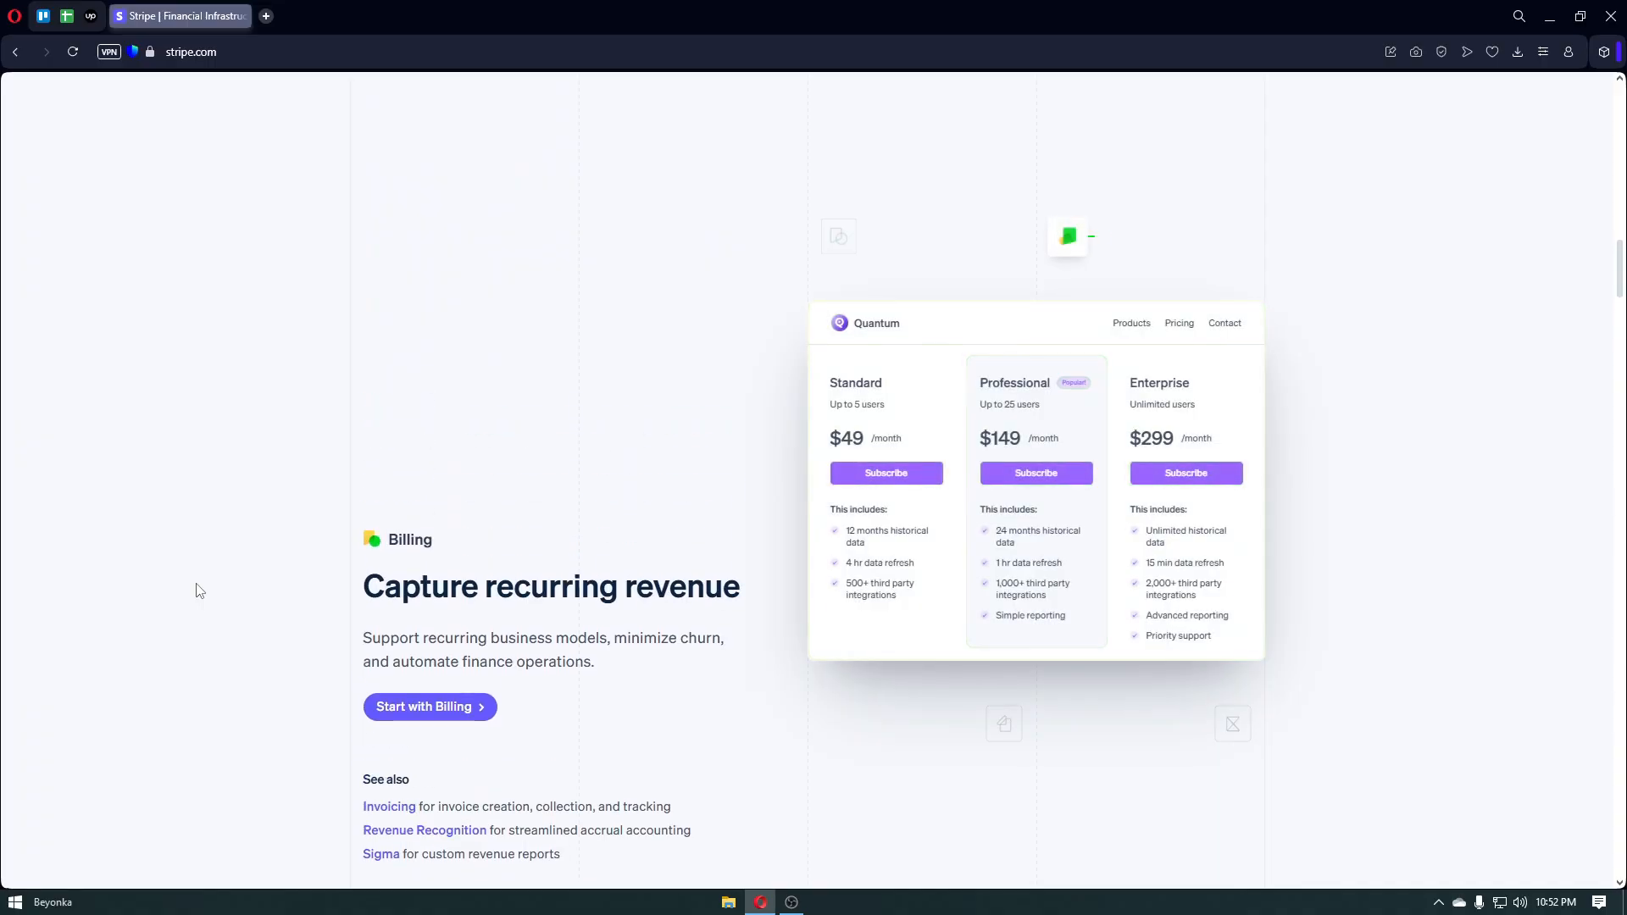
{"action": "scroll", "coordinate": [199, 591], "scroll_direction": "up", "scroll_amount": 1}
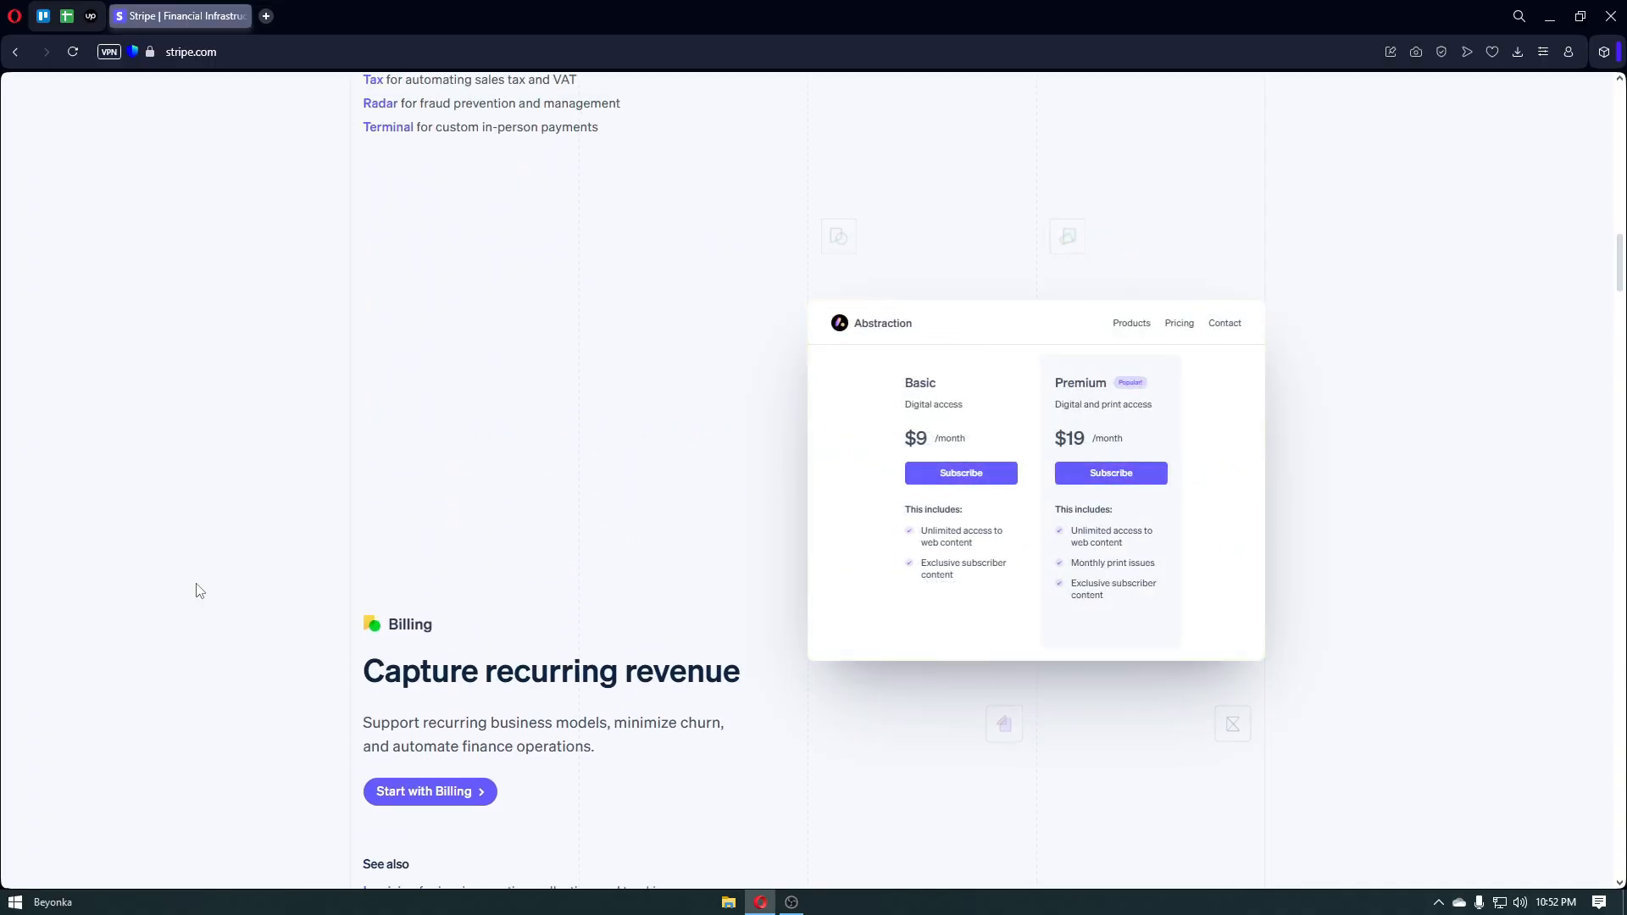
{"action": "scroll", "coordinate": [199, 591], "scroll_direction": "up", "scroll_amount": 2}
{"action": "scroll", "coordinate": [199, 590], "scroll_direction": "up", "scroll_amount": 3}
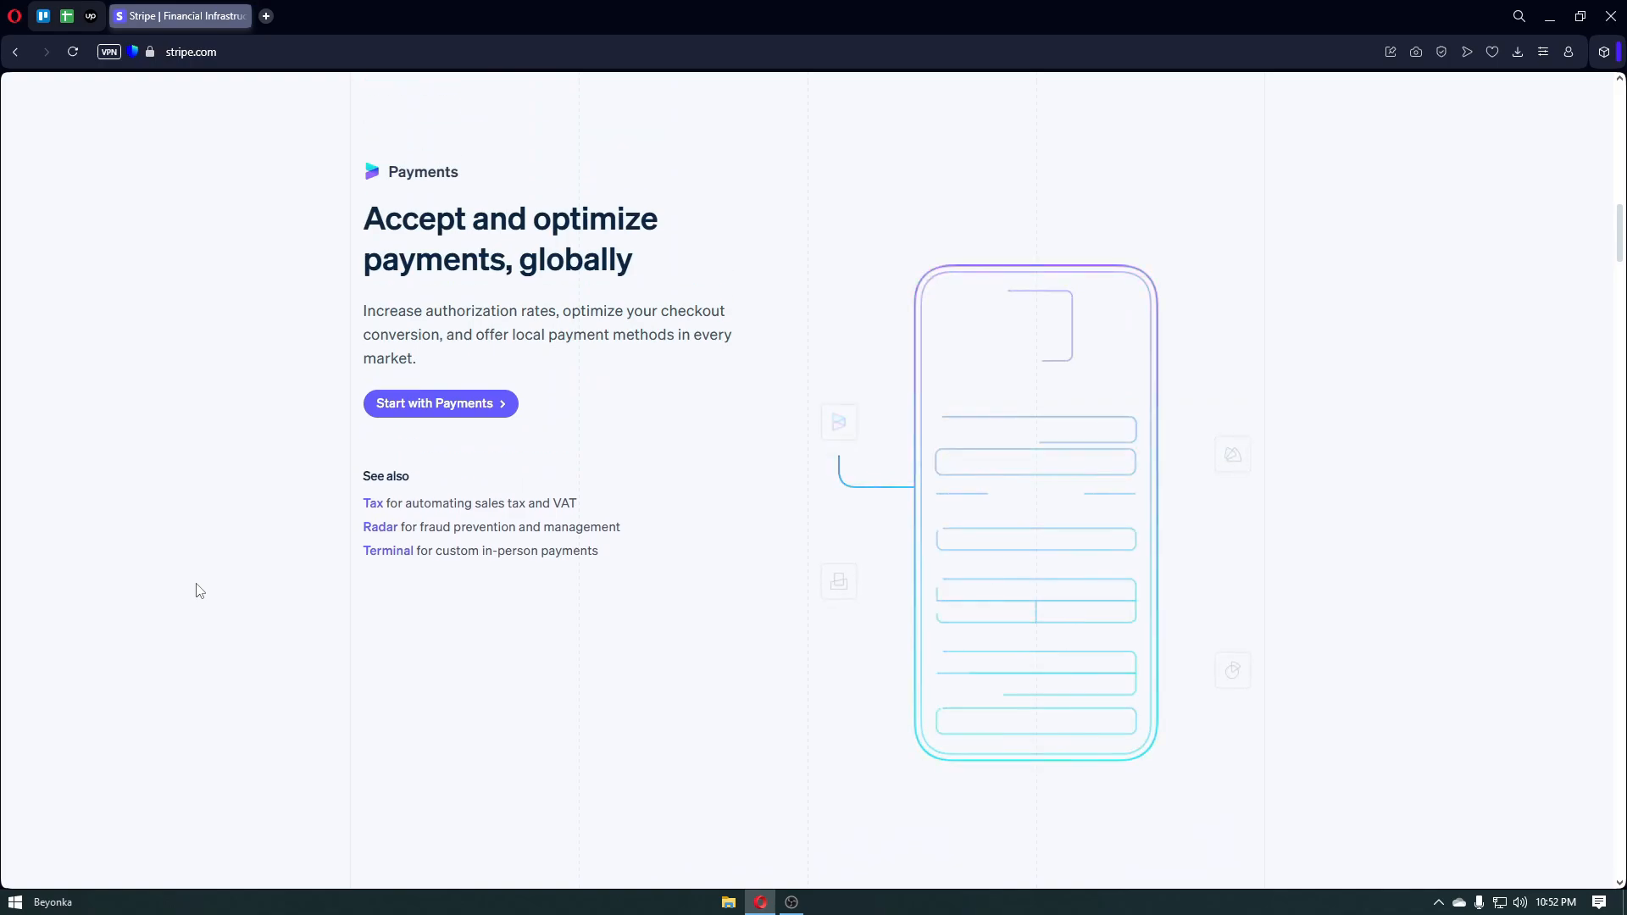
{"action": "scroll", "coordinate": [199, 590], "scroll_direction": "up", "scroll_amount": 3}
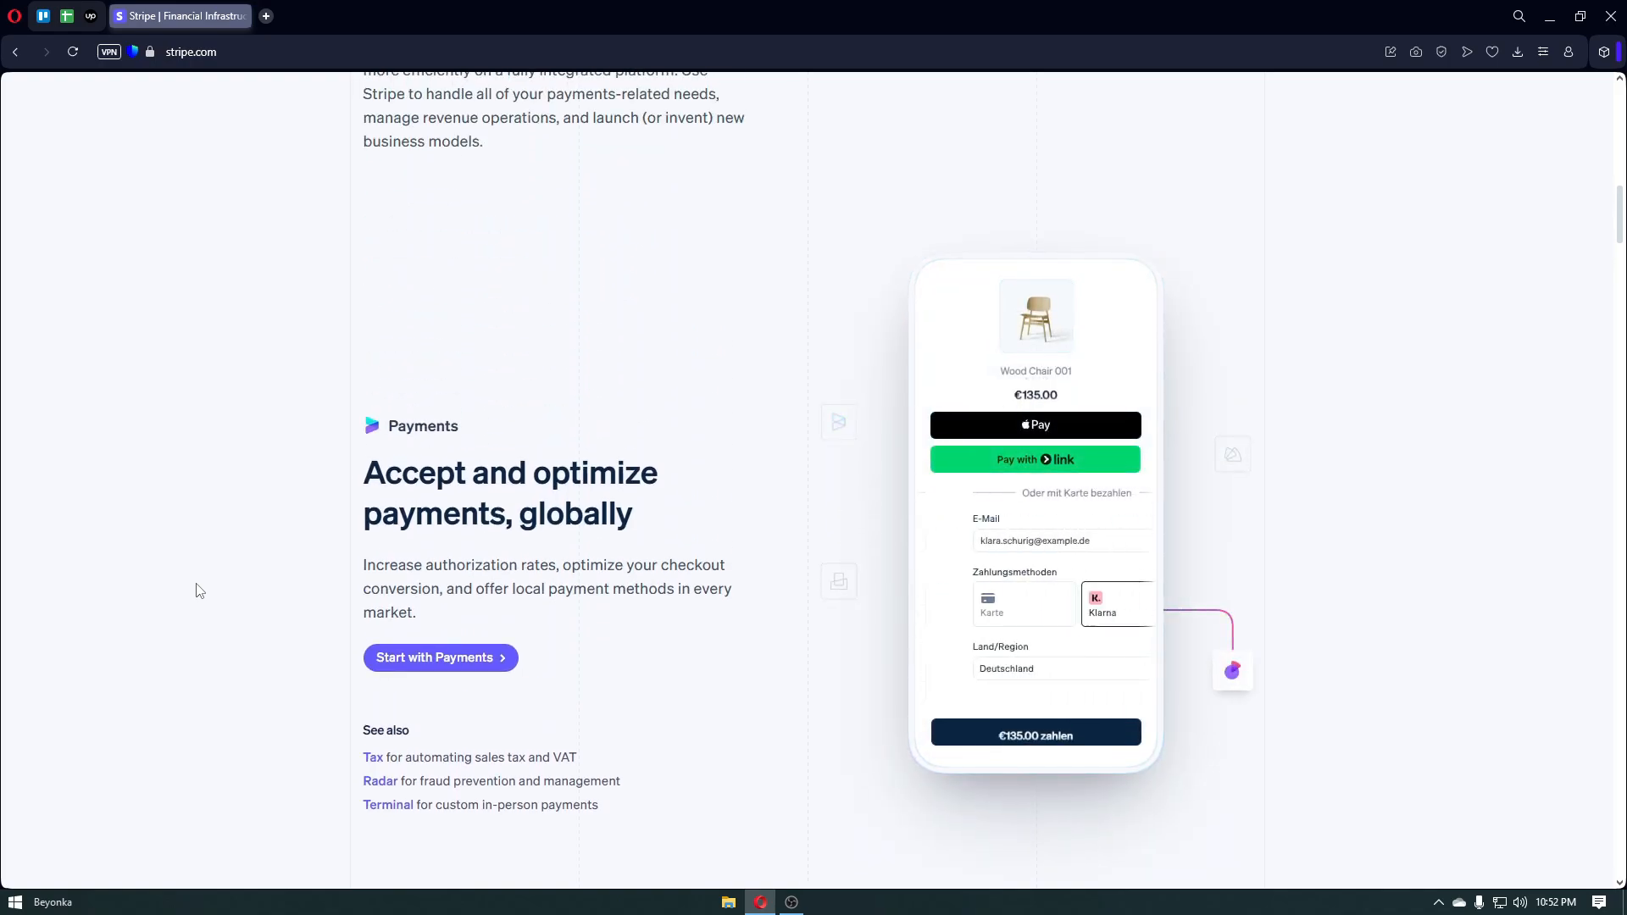
{"action": "scroll", "coordinate": [199, 591], "scroll_direction": "up", "scroll_amount": 2}
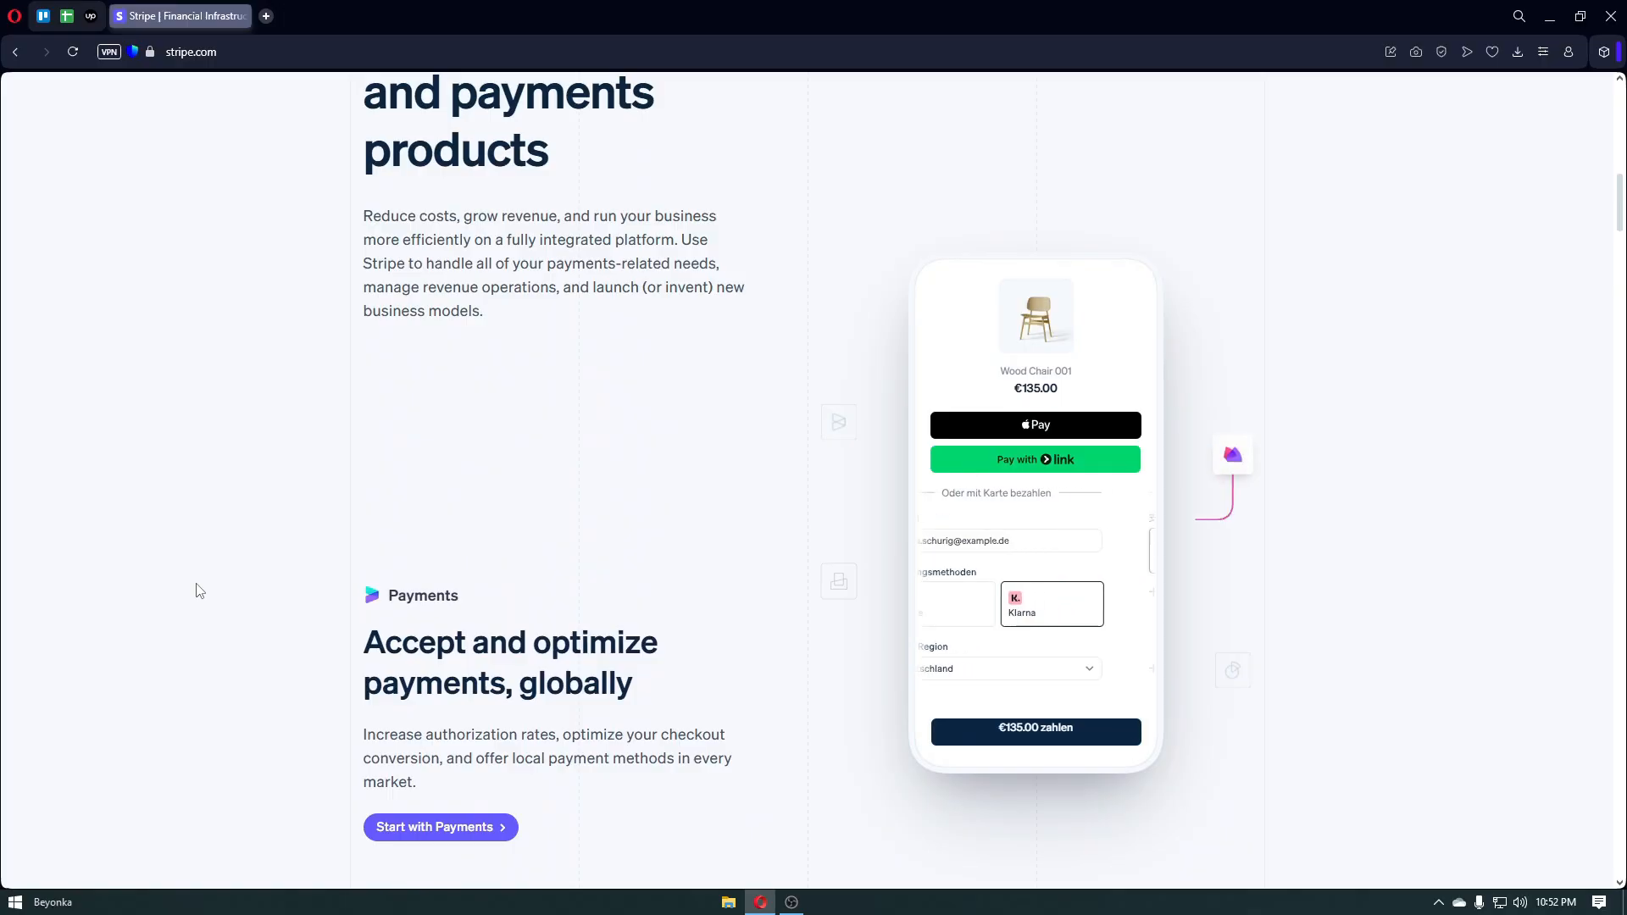
{"action": "scroll", "coordinate": [199, 591], "scroll_direction": "up", "scroll_amount": 3}
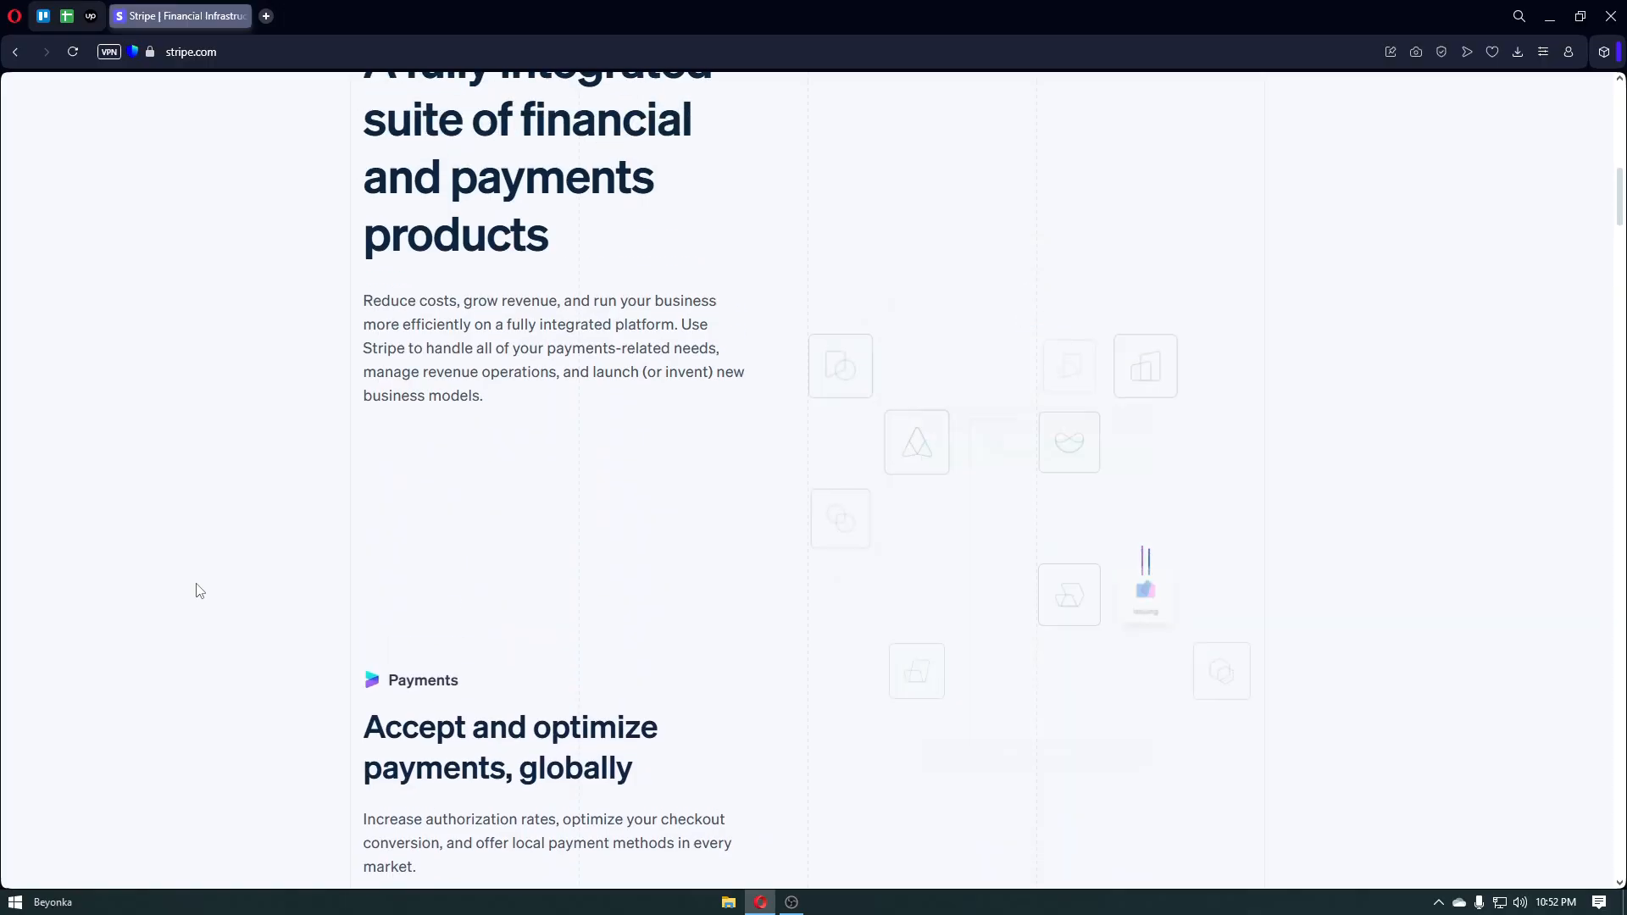
{"action": "scroll", "coordinate": [199, 591], "scroll_direction": "up", "scroll_amount": 3}
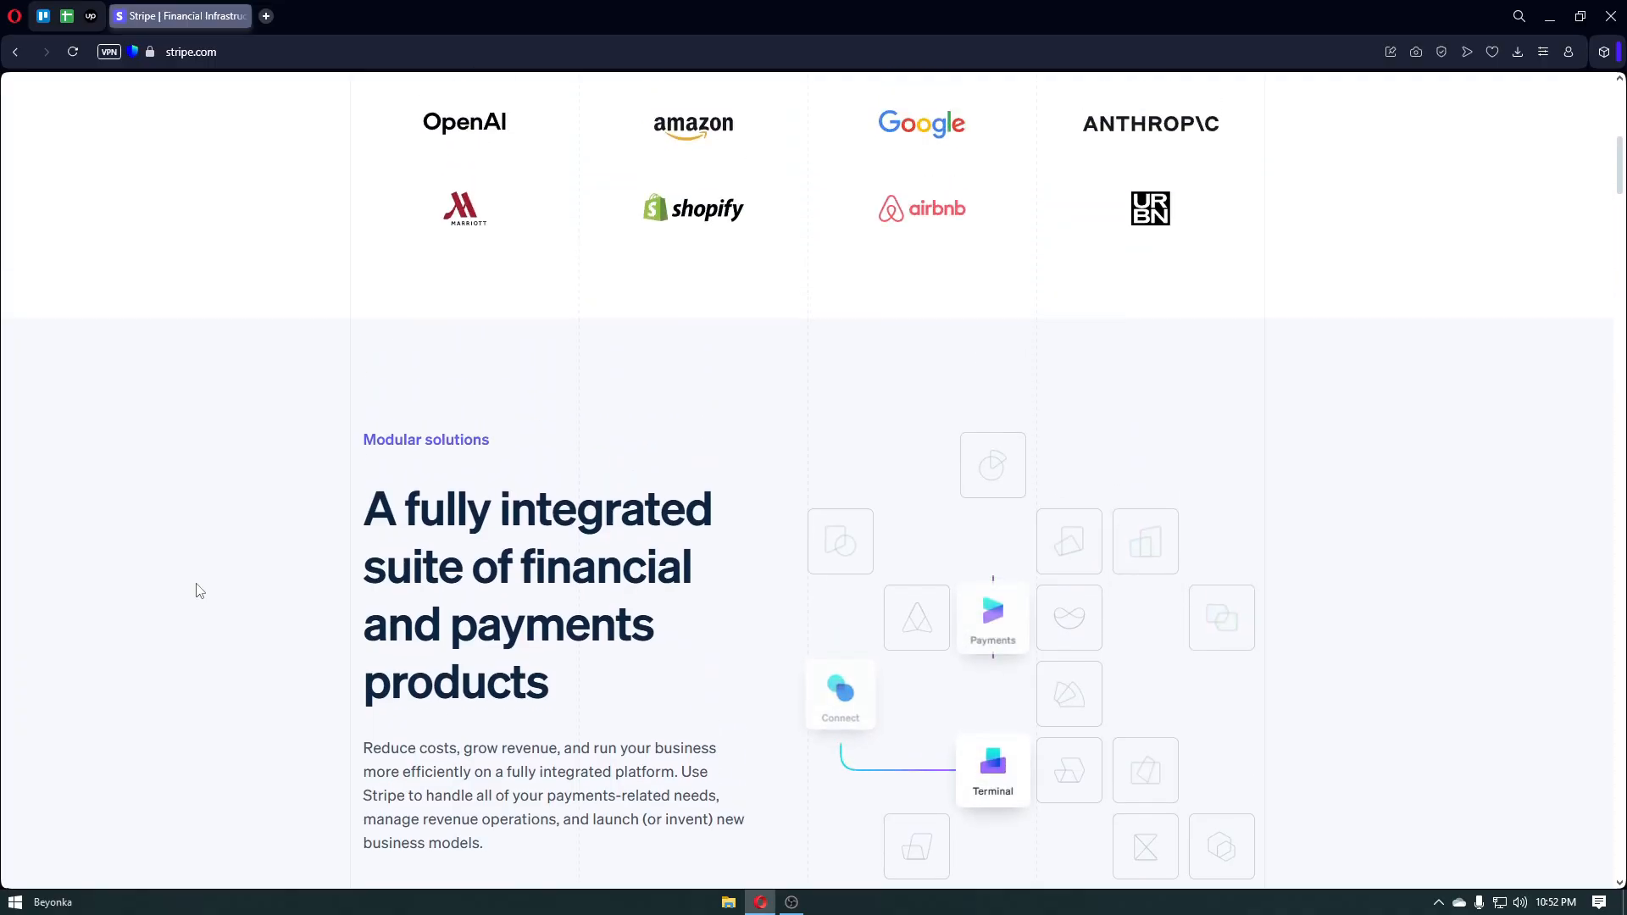
{"action": "scroll", "coordinate": [199, 590], "scroll_direction": "up", "scroll_amount": 3}
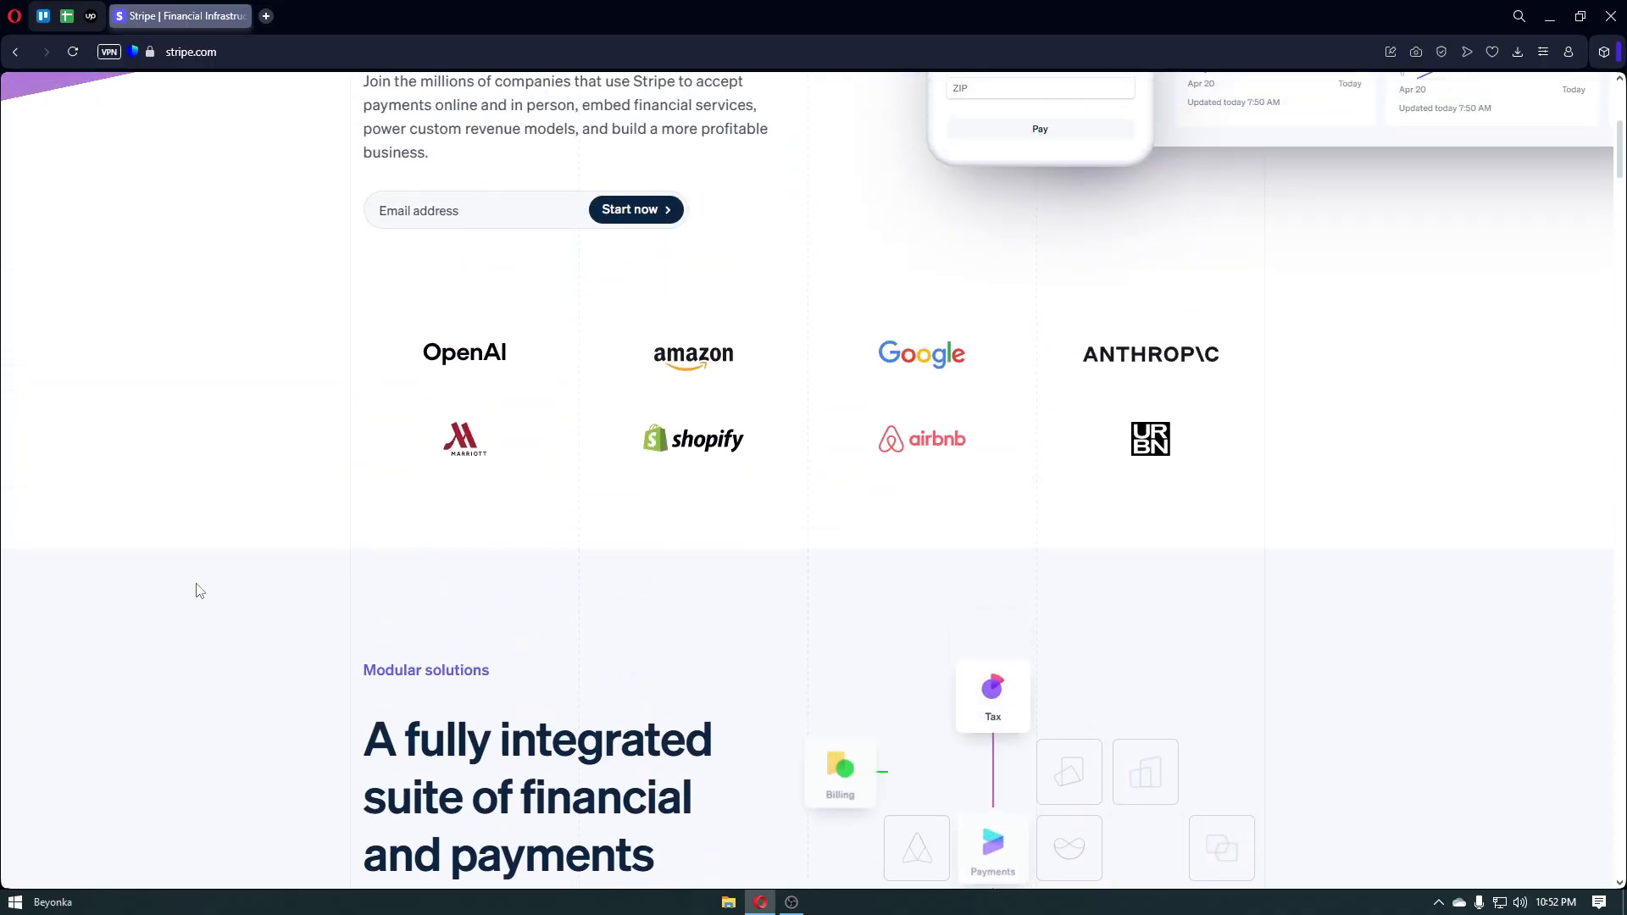
{"action": "scroll", "coordinate": [199, 590], "scroll_direction": "up", "scroll_amount": 2}
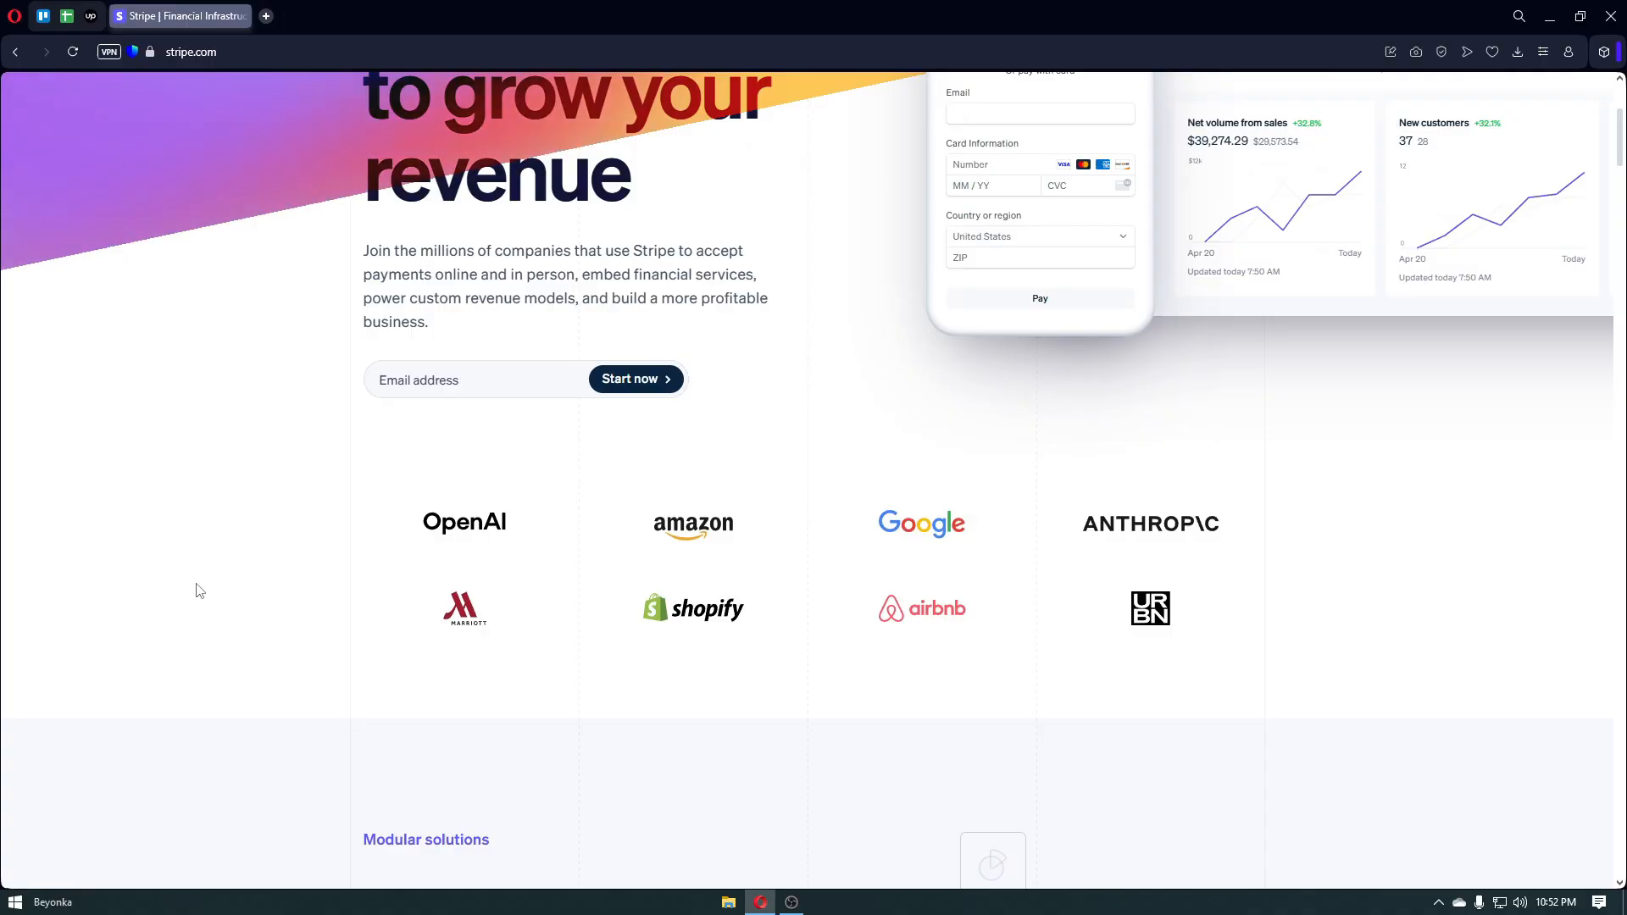
{"action": "scroll", "coordinate": [199, 591], "scroll_direction": "up", "scroll_amount": 2}
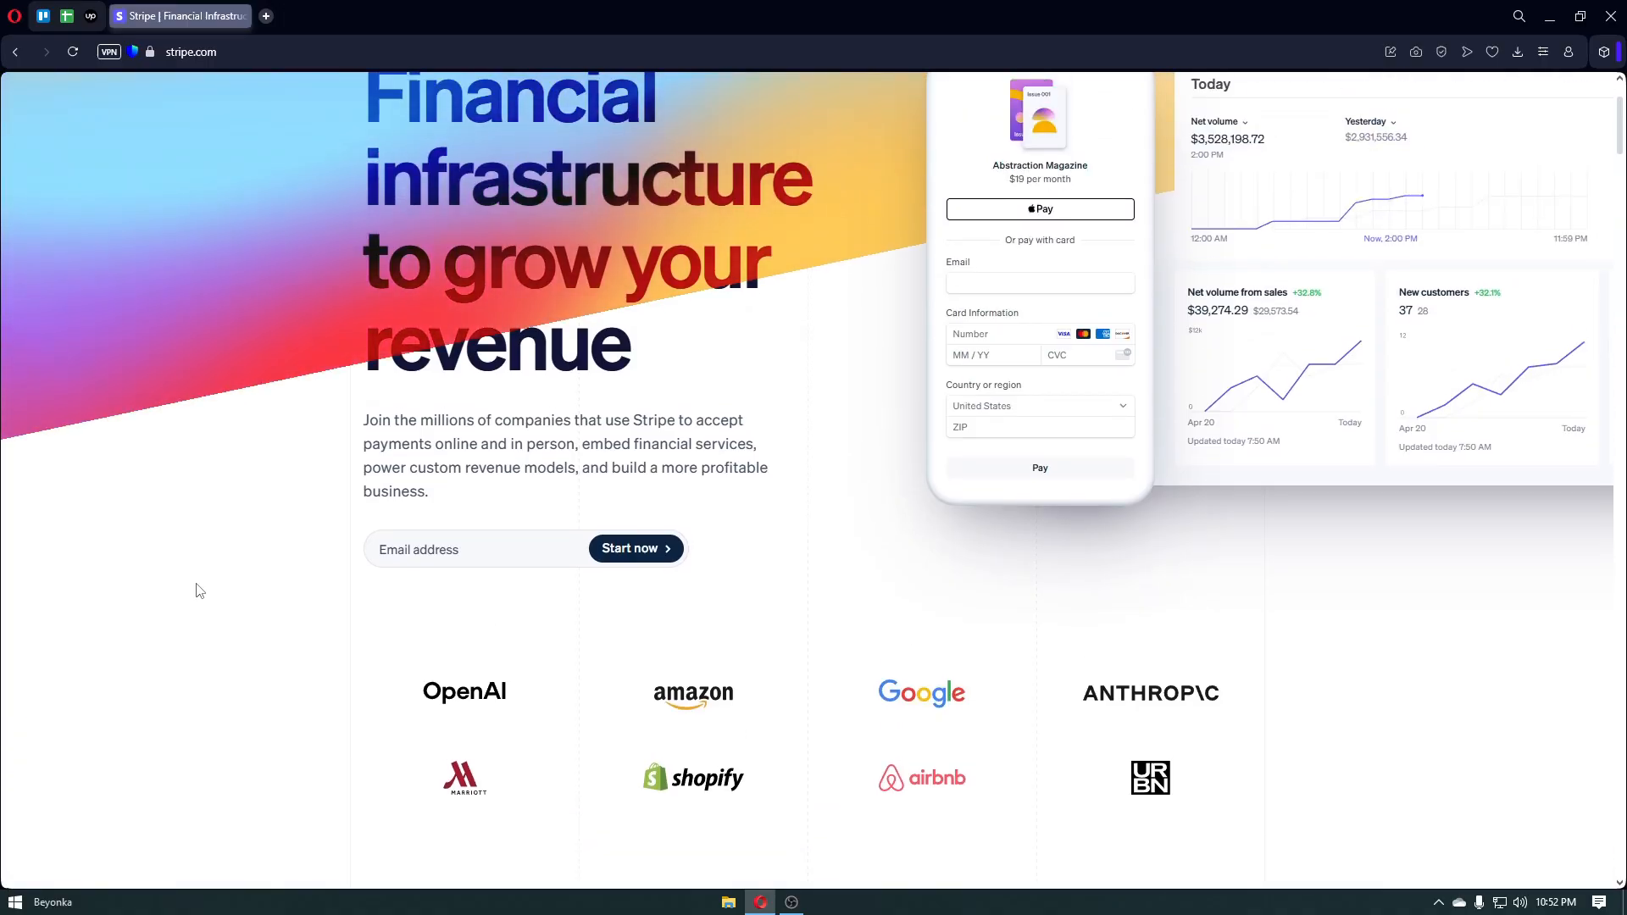
{"action": "scroll", "coordinate": [199, 591], "scroll_direction": "up", "scroll_amount": 2}
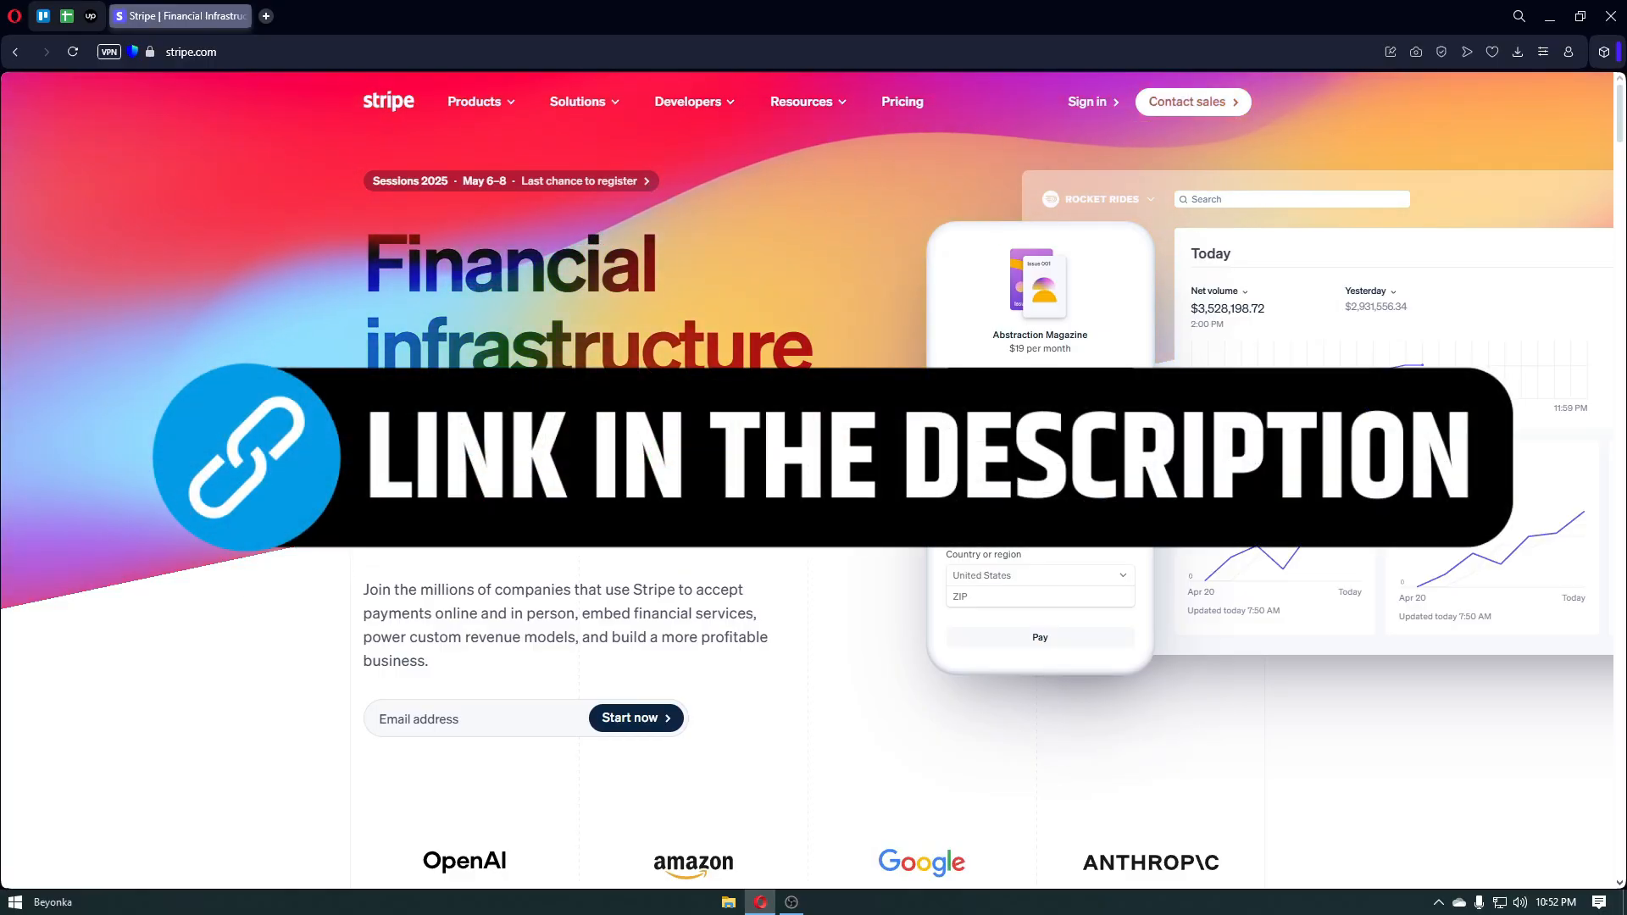
Start the sign-up from the homepage's opening section to reach the Stripe account registration form.
{"action": "scroll", "coordinate": [475, 550], "scroll_direction": "down", "scroll_amount": 1}
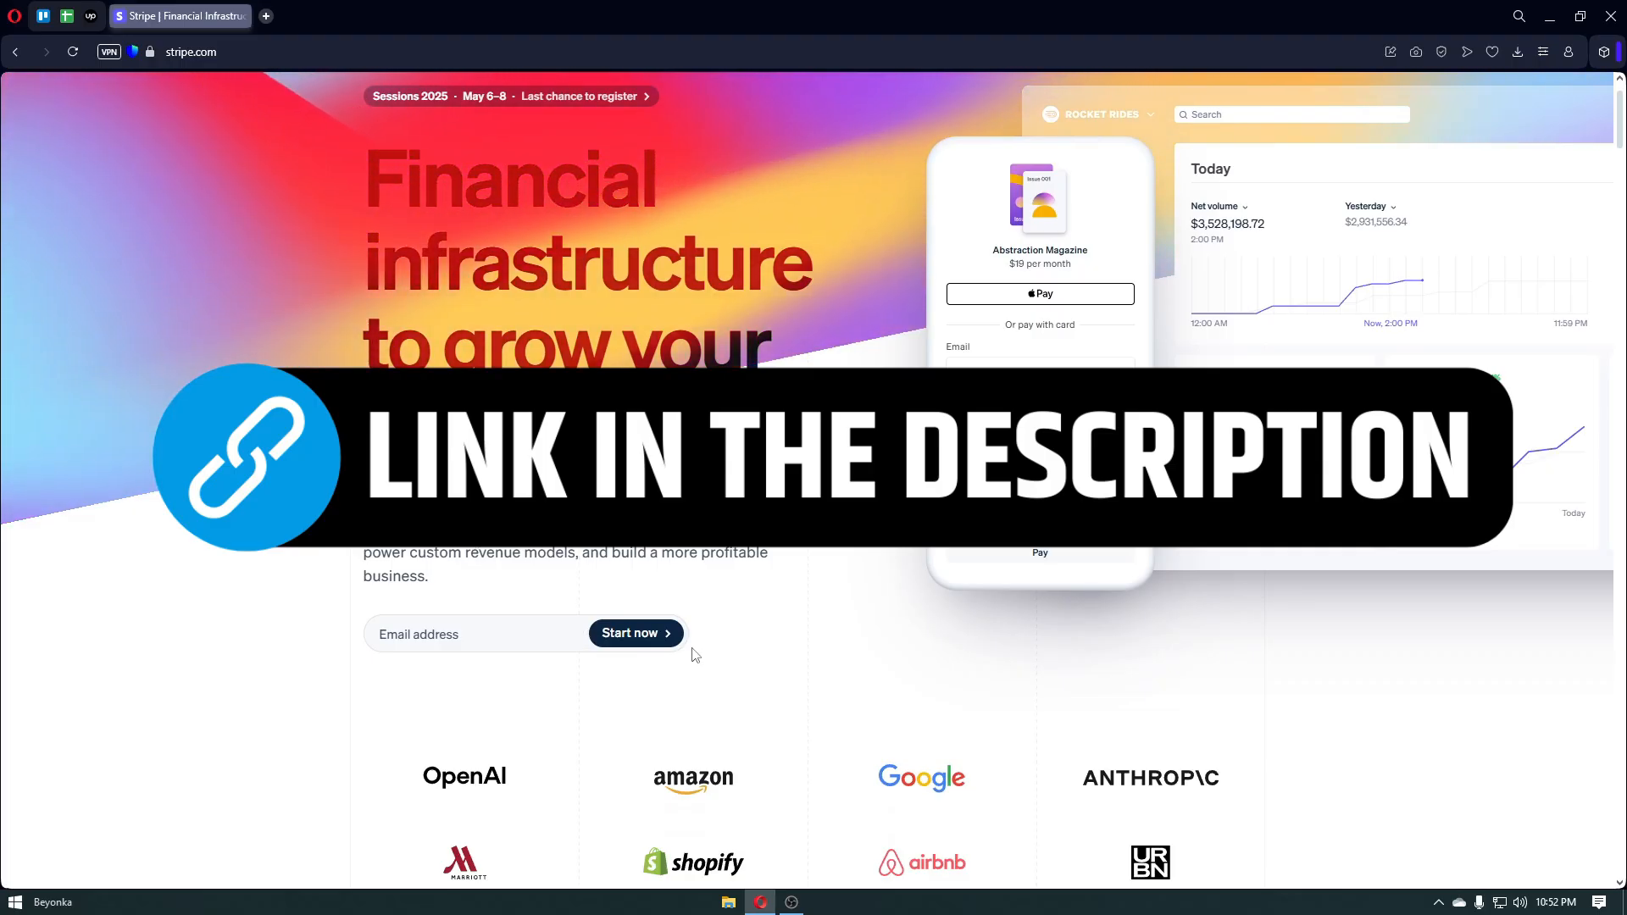
{"action": "scroll", "coordinate": [669, 667], "scroll_direction": "up", "scroll_amount": 1}
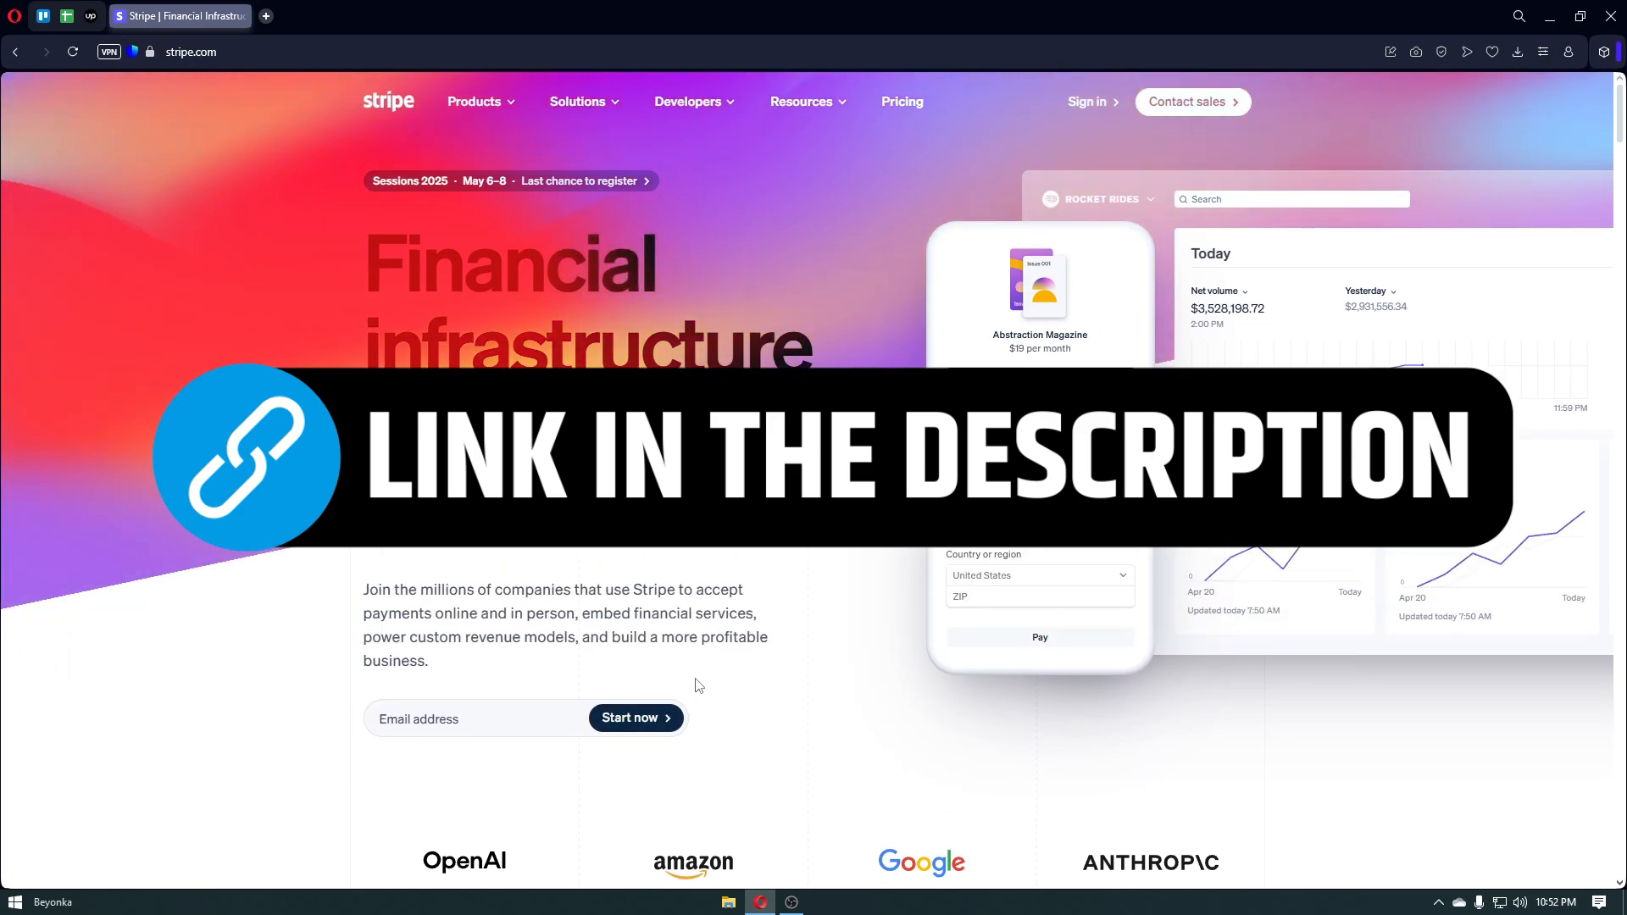
{"action": "left_click", "coordinate": [581, 730]}
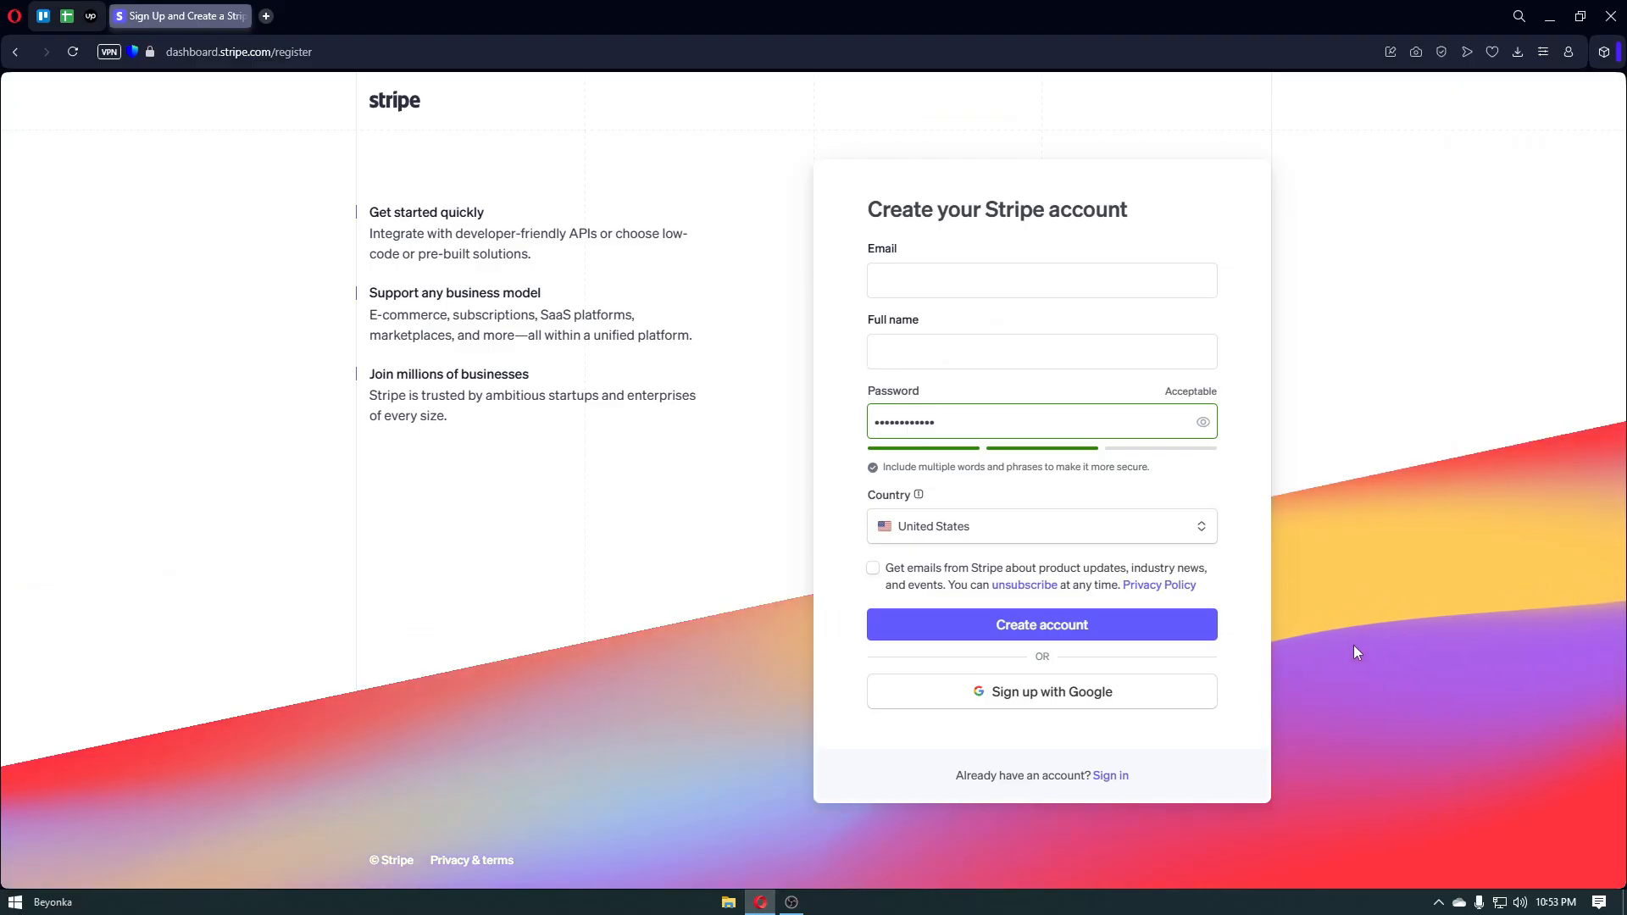
Fill in the account's email address in the registration form using a saved suggestion.
{"action": "left_click", "coordinate": [936, 274]}
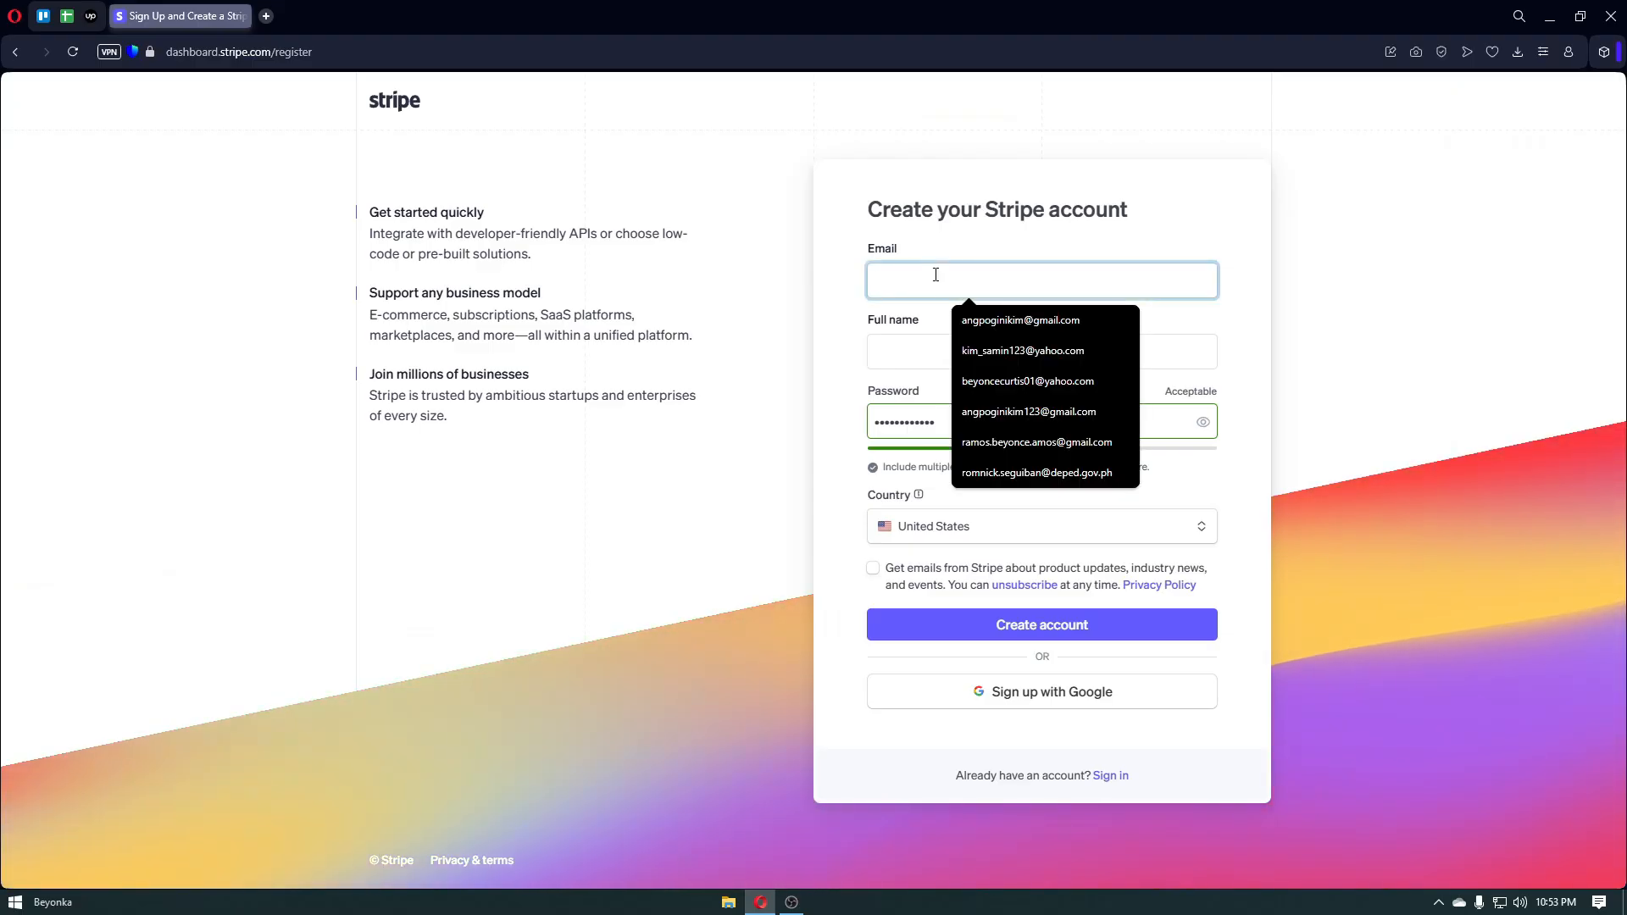
{"action": "left_click", "coordinate": [959, 349]}
{"action": "left_click", "coordinate": [948, 410]}
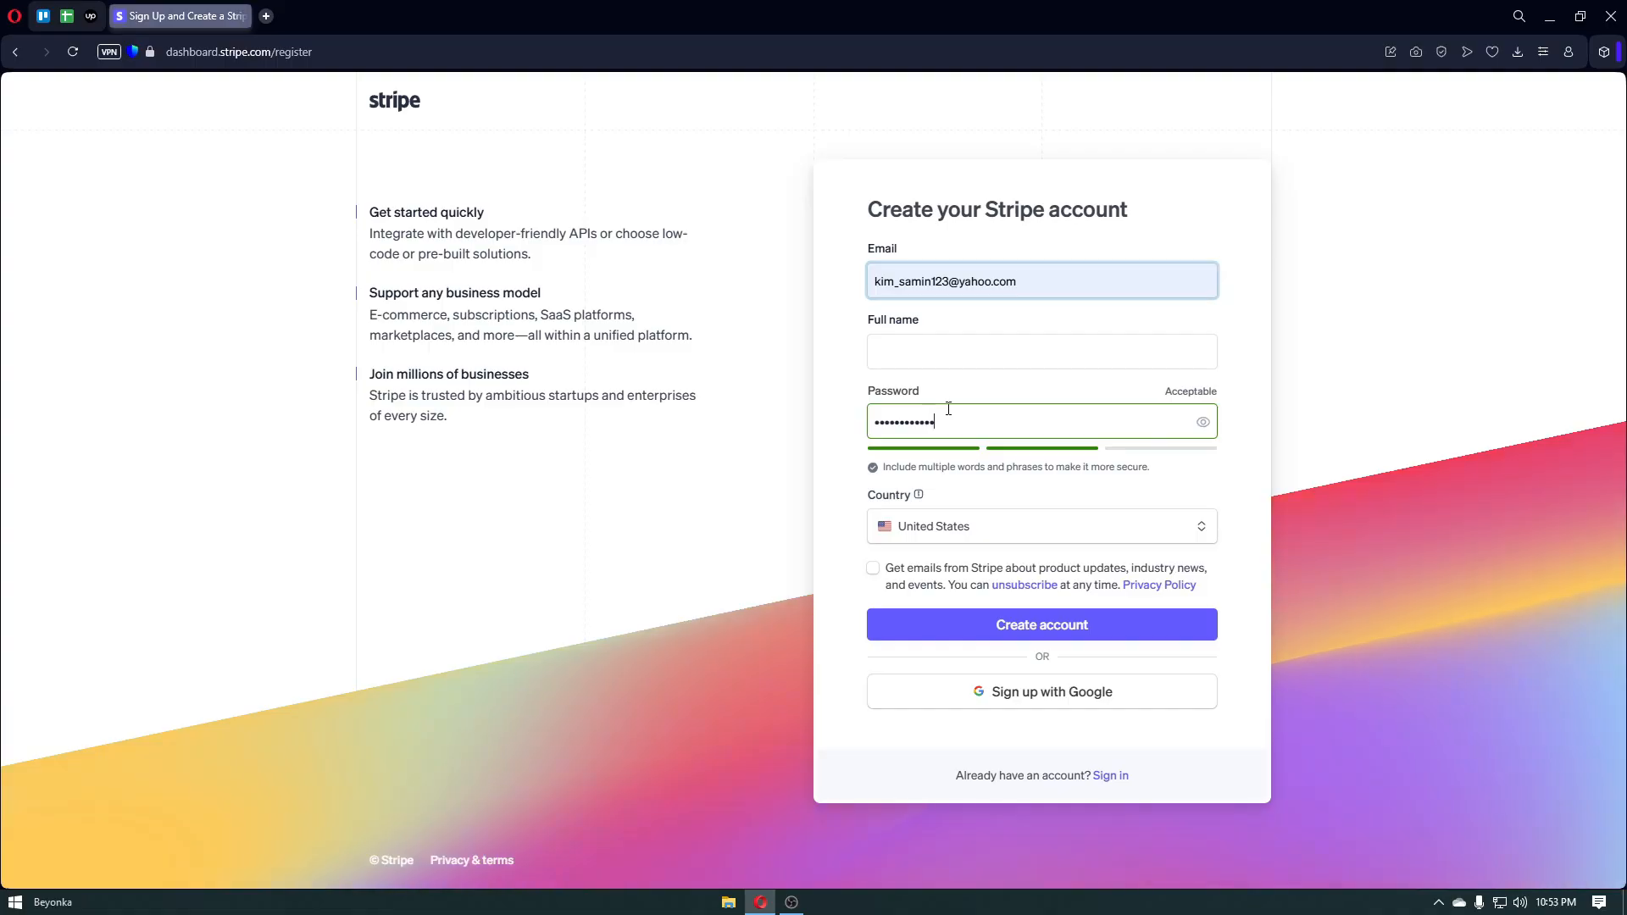
{"action": "left_click", "coordinate": [970, 533]}
{"action": "type", "text": "p"}
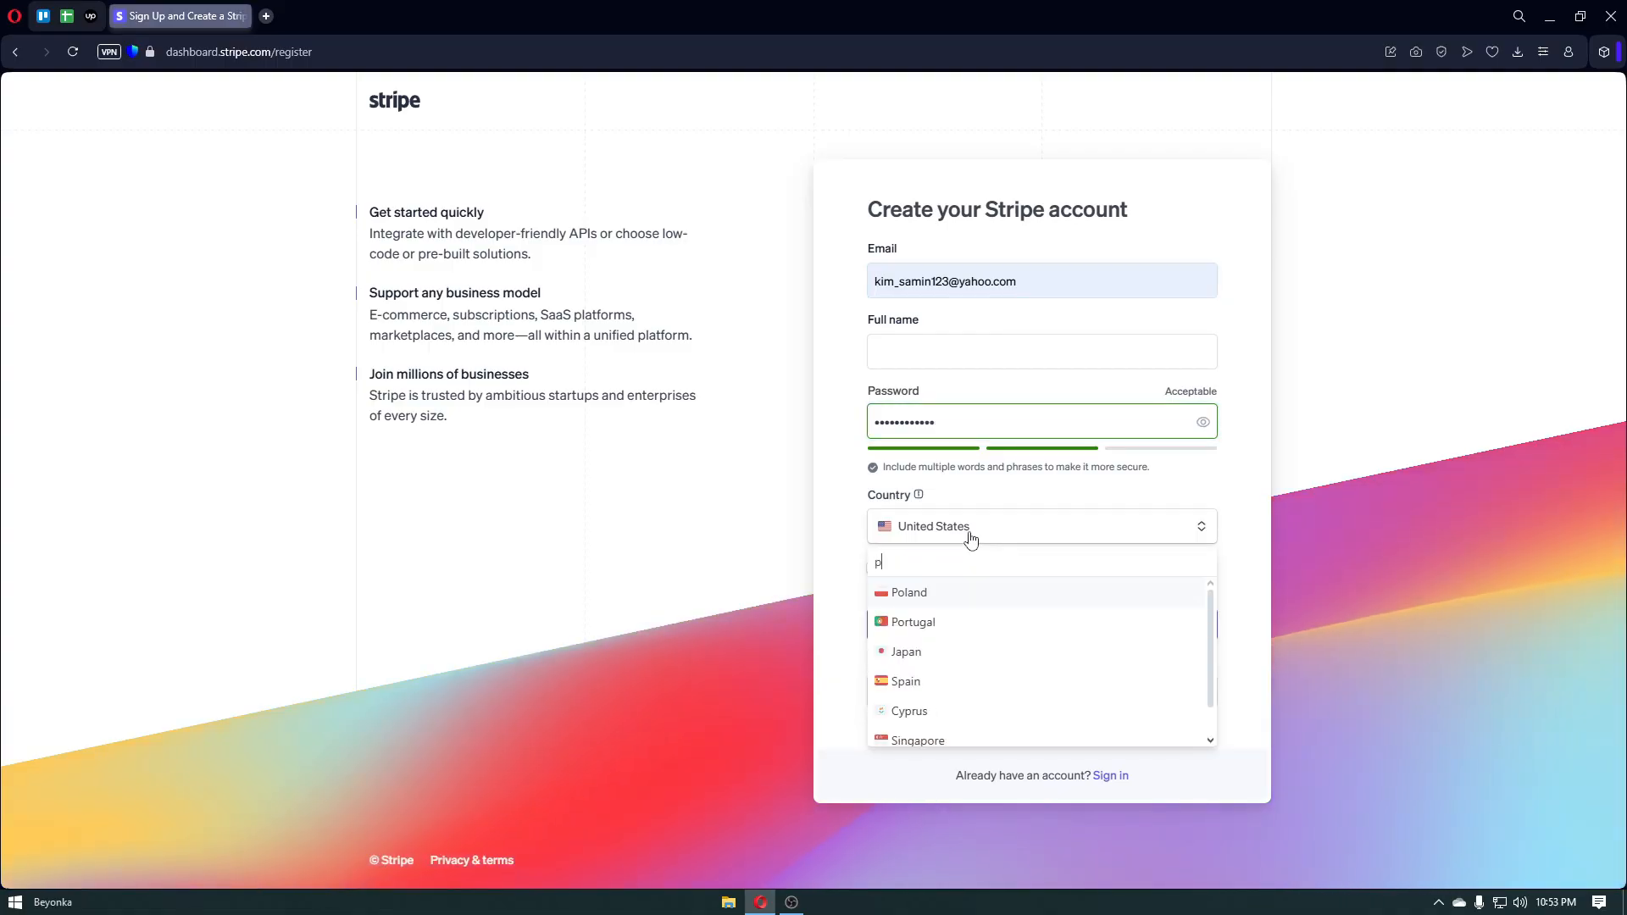
{"action": "type", "text": "h"}
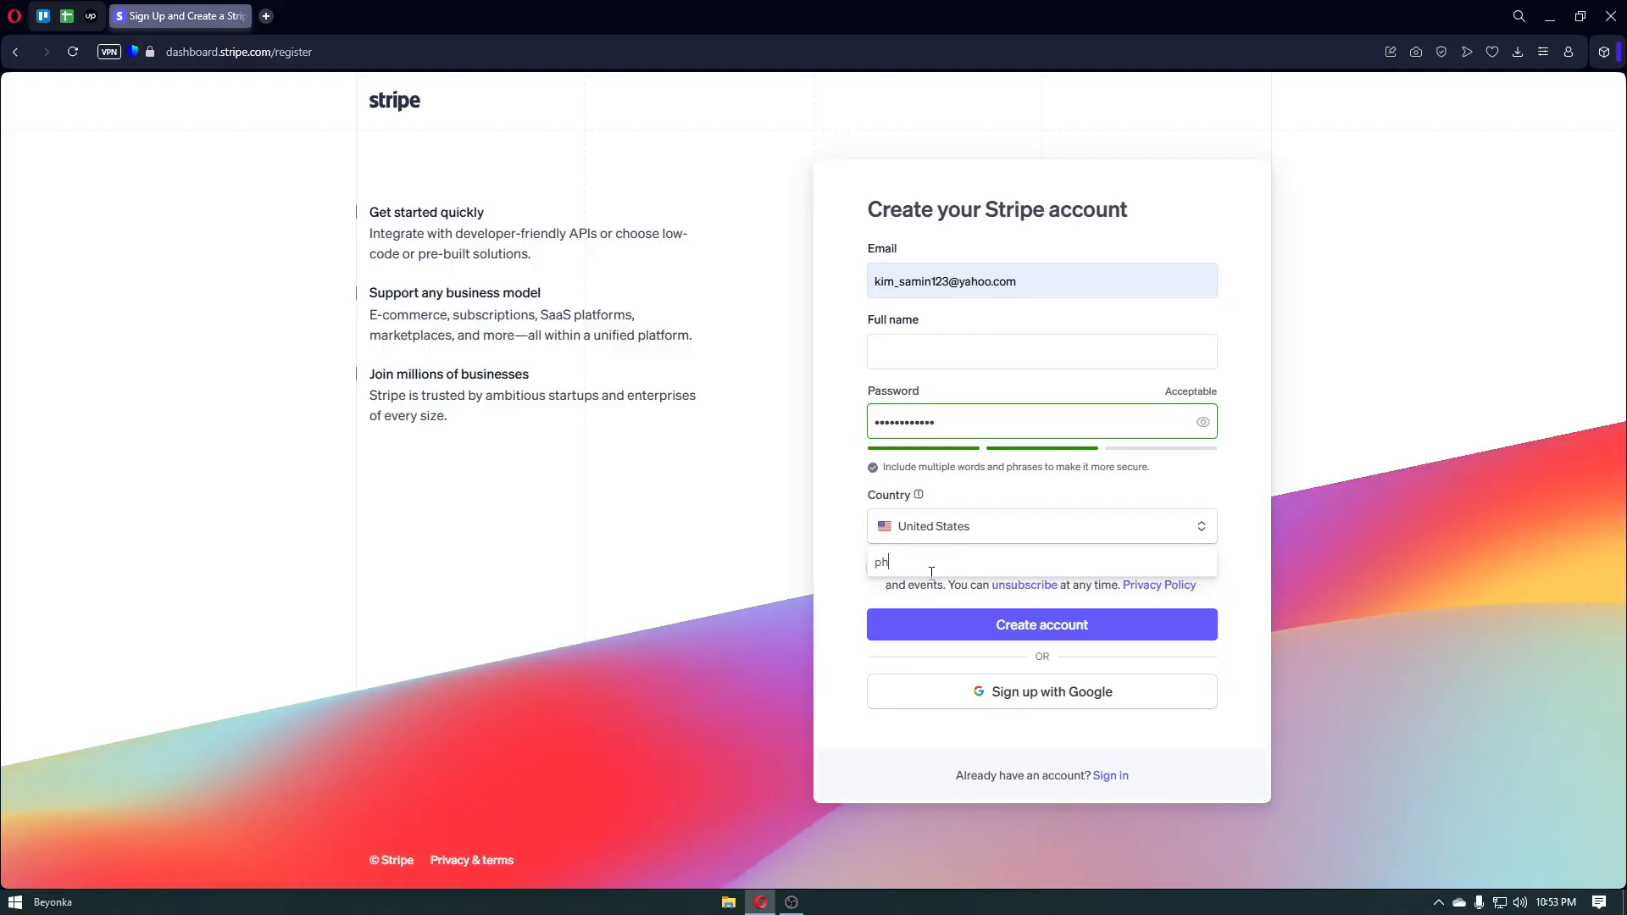
{"action": "key", "text": "BackSpace"}
{"action": "key", "text": "BackSpace"}
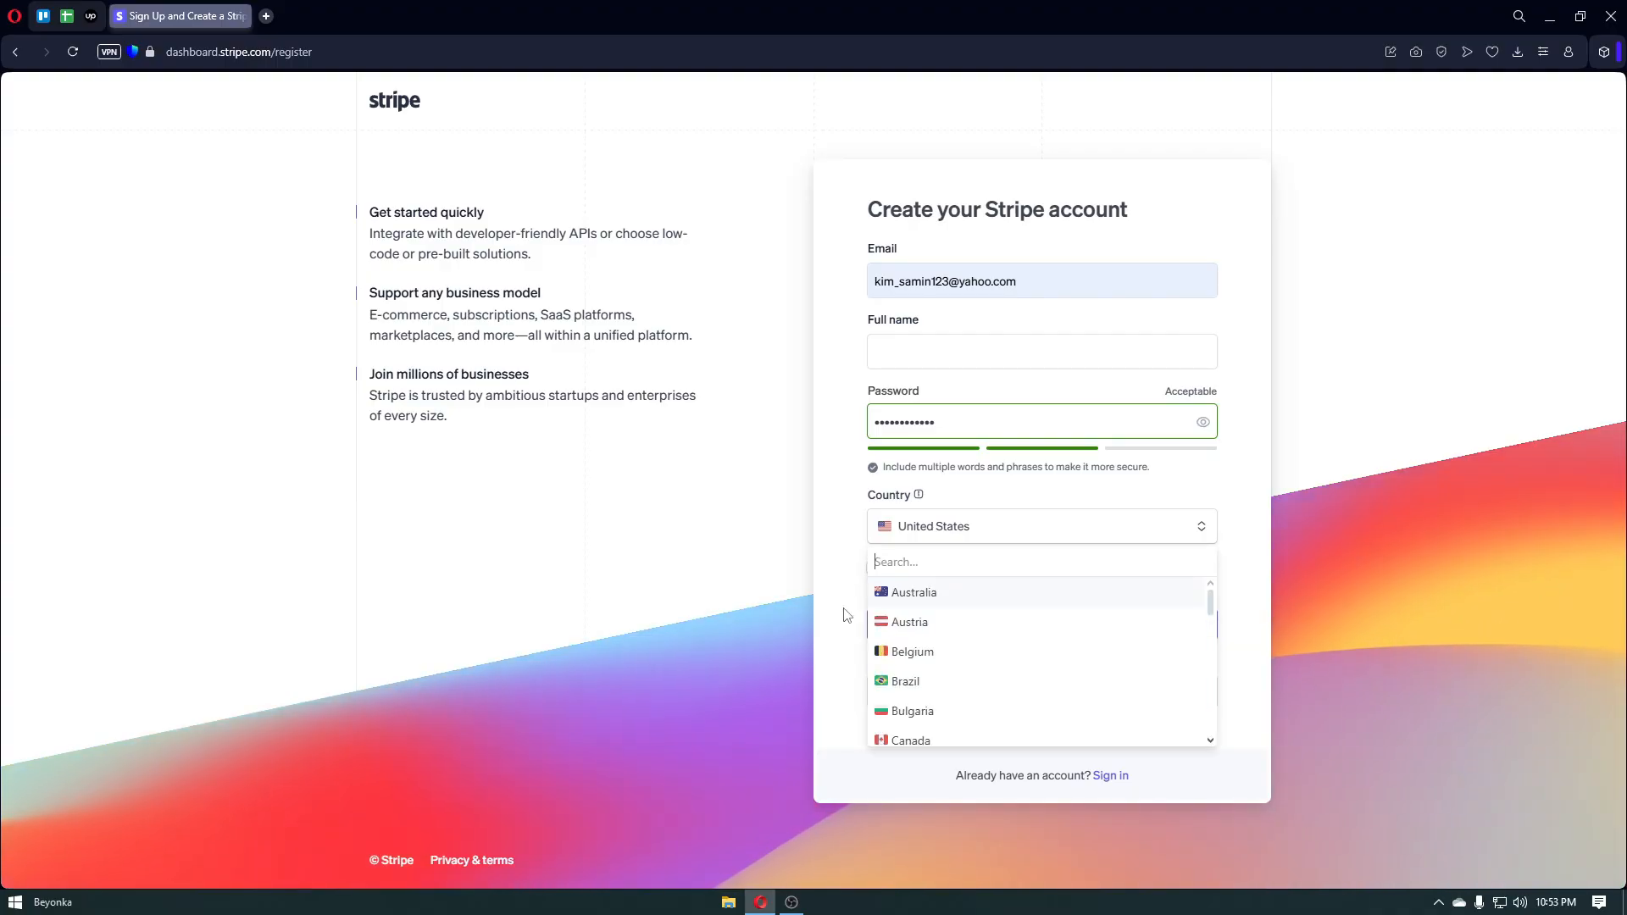
{"action": "key", "text": "Escape"}
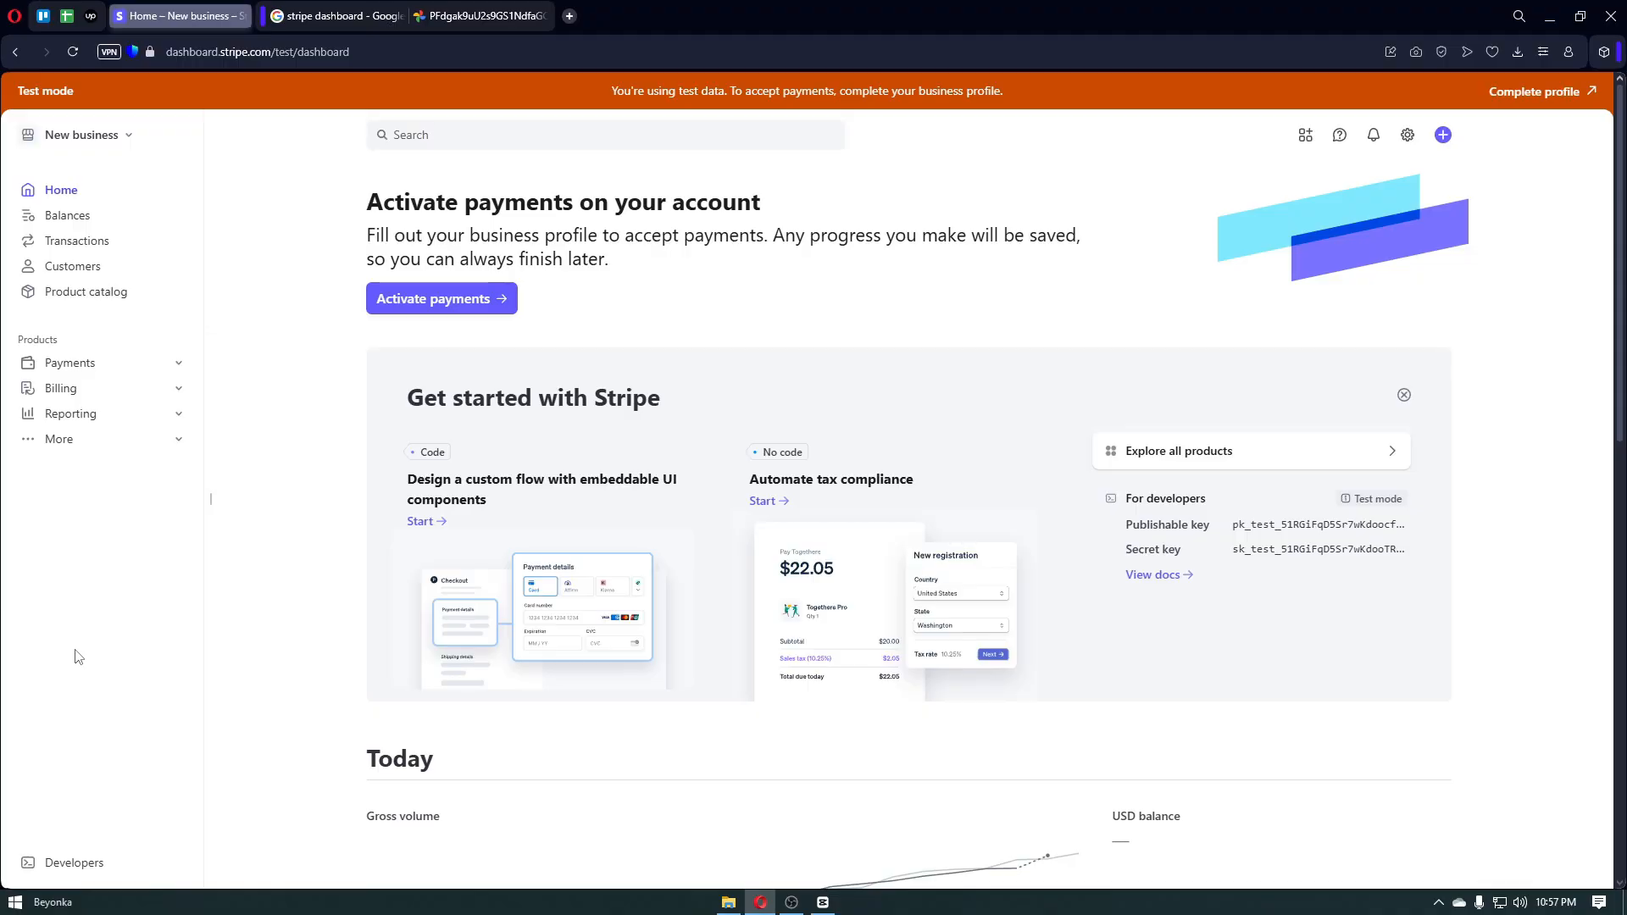
Look at the Balances and Customers pages of the dashboard and expand the Payments product group.
{"action": "left_click", "coordinate": [123, 220]}
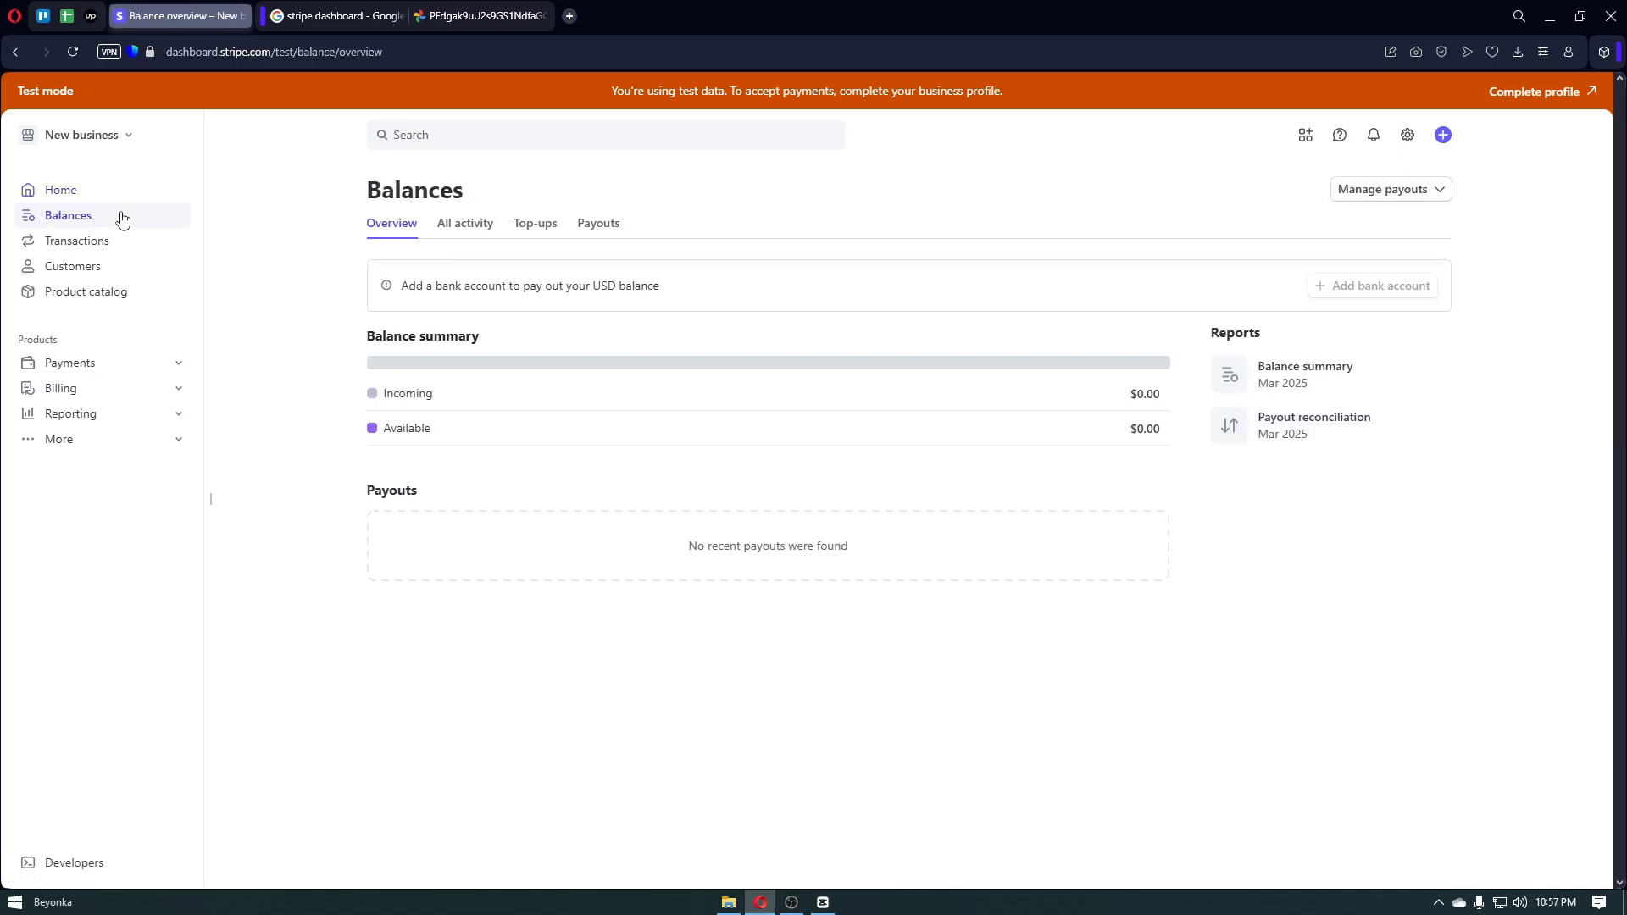
{"action": "left_click", "coordinate": [87, 269]}
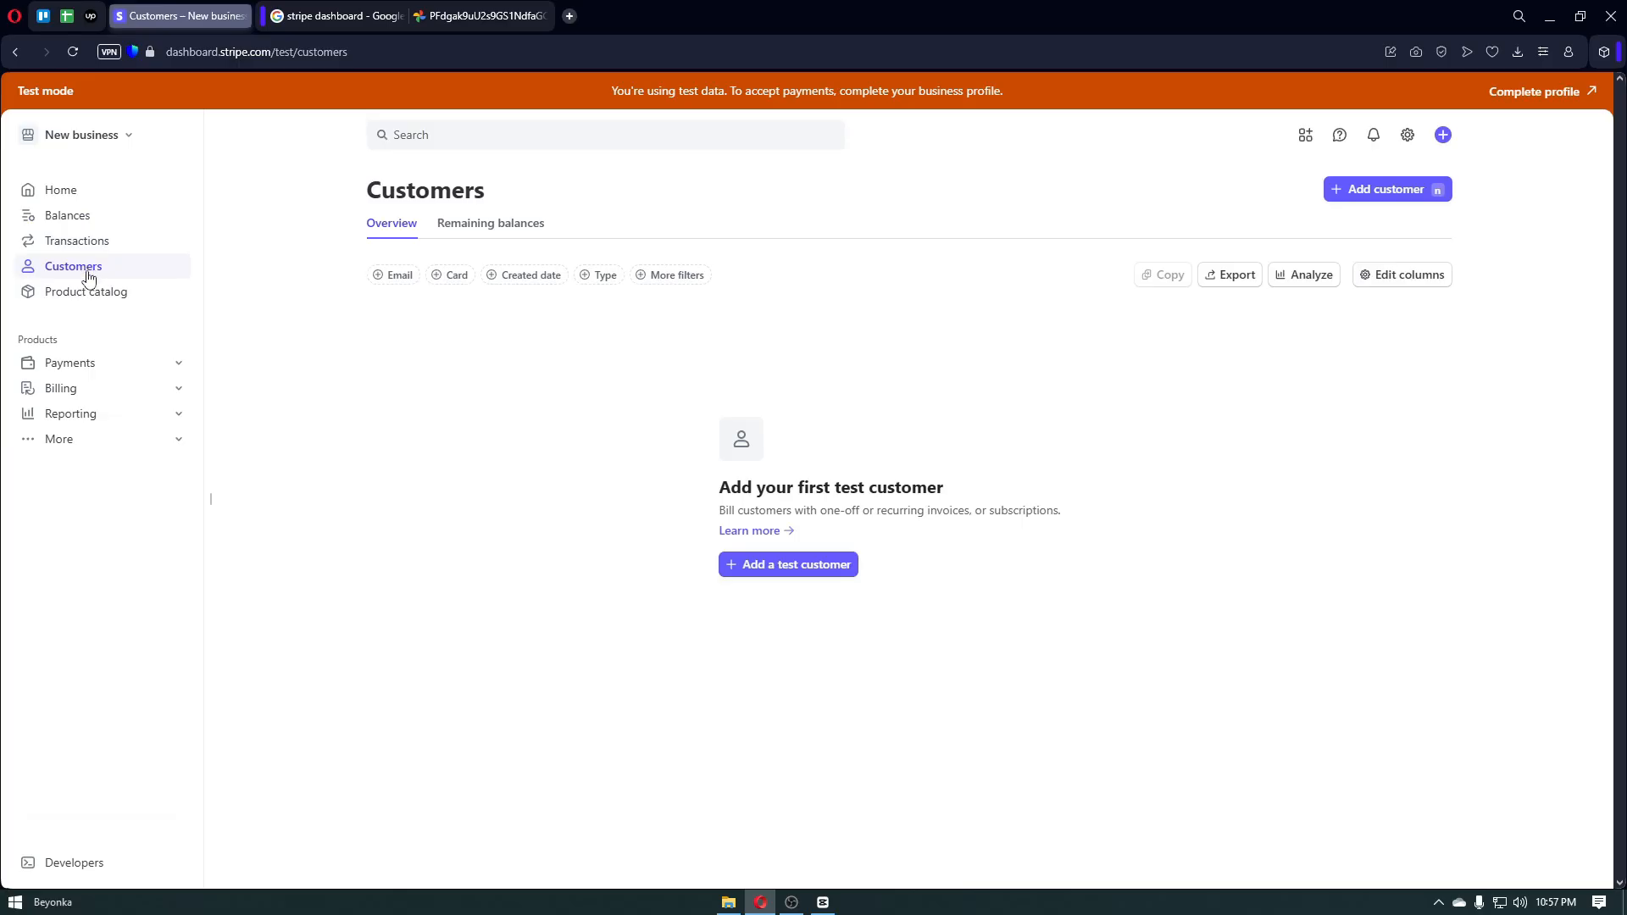
{"action": "left_click", "coordinate": [100, 371]}
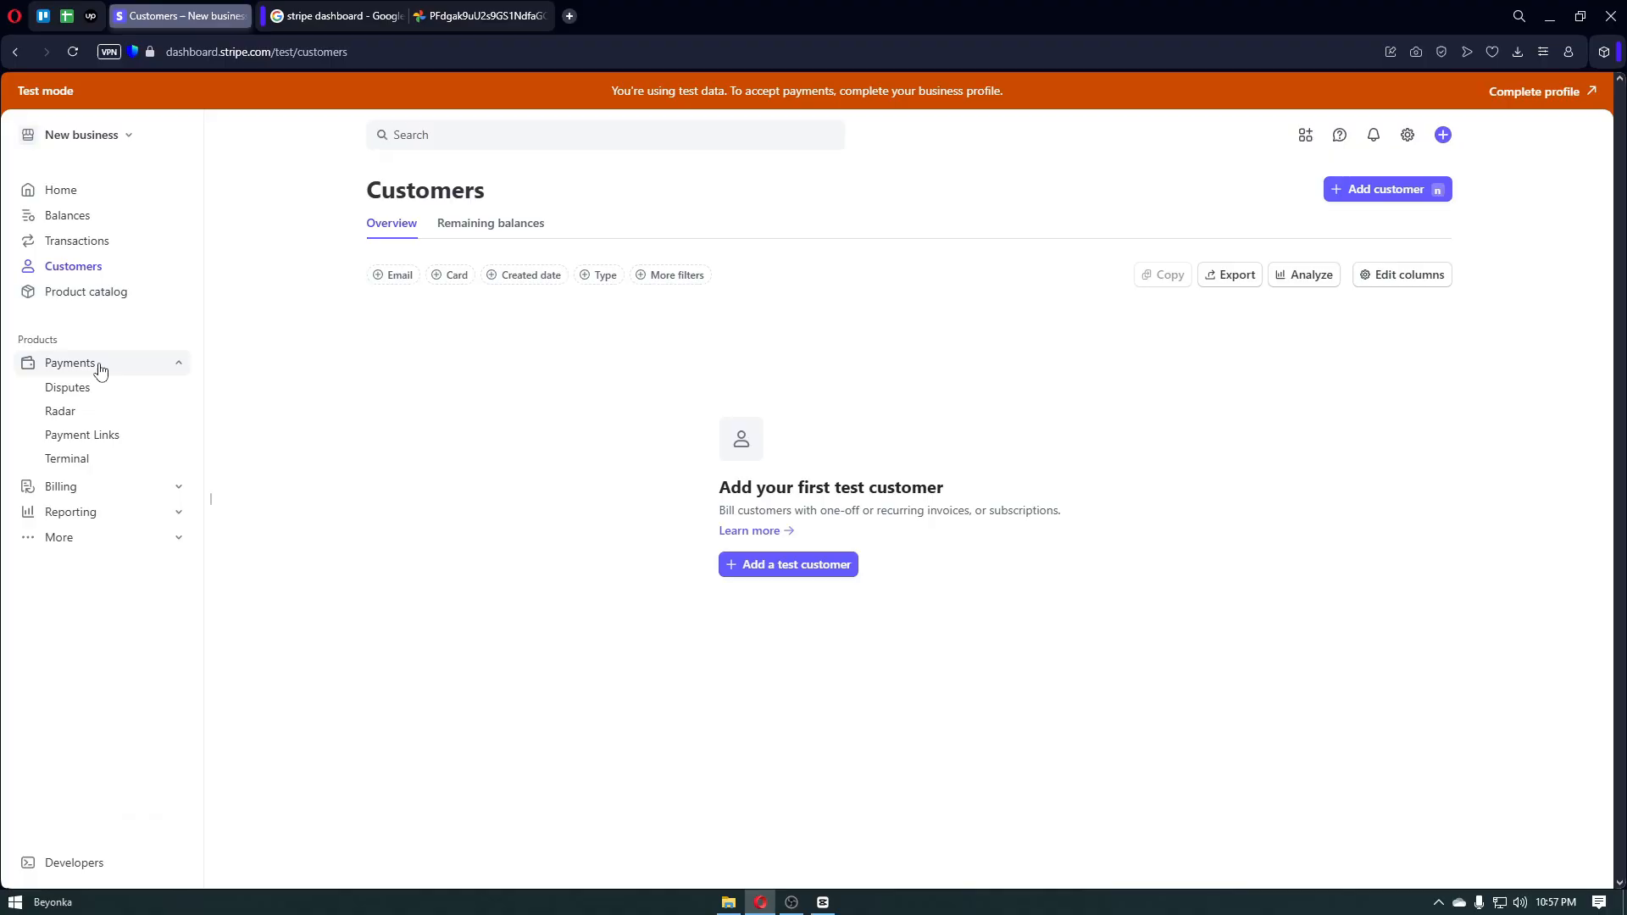
Return to the dashboard home and look over its getting-started and Today sections.
{"action": "left_click", "coordinate": [99, 196]}
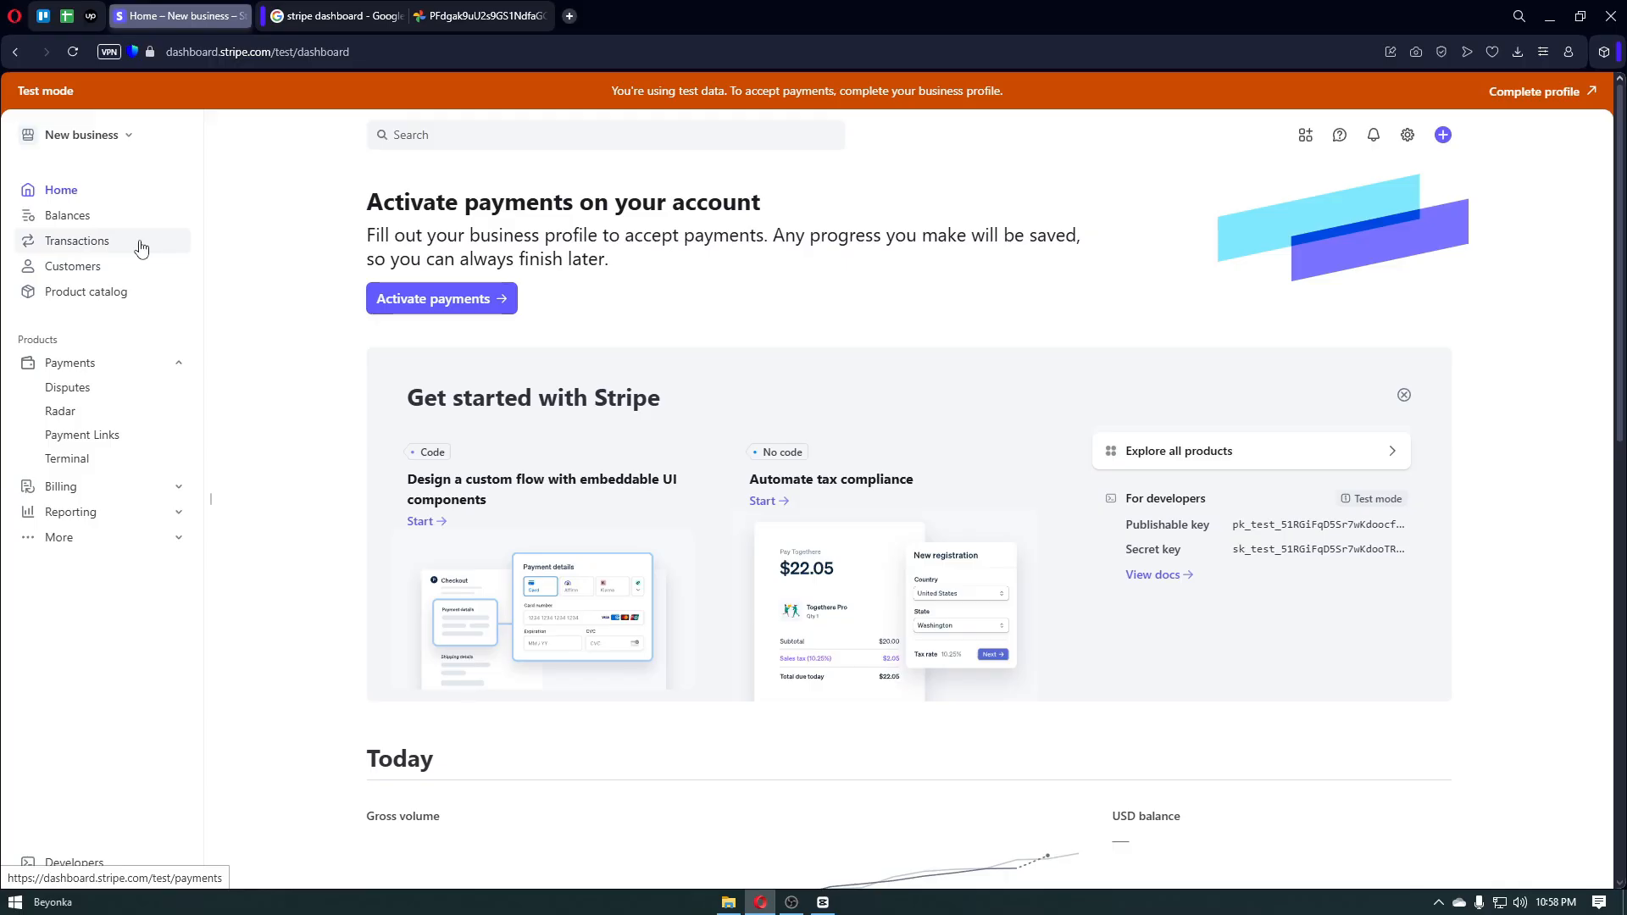
{"action": "scroll", "coordinate": [136, 262], "scroll_direction": "down", "scroll_amount": 3}
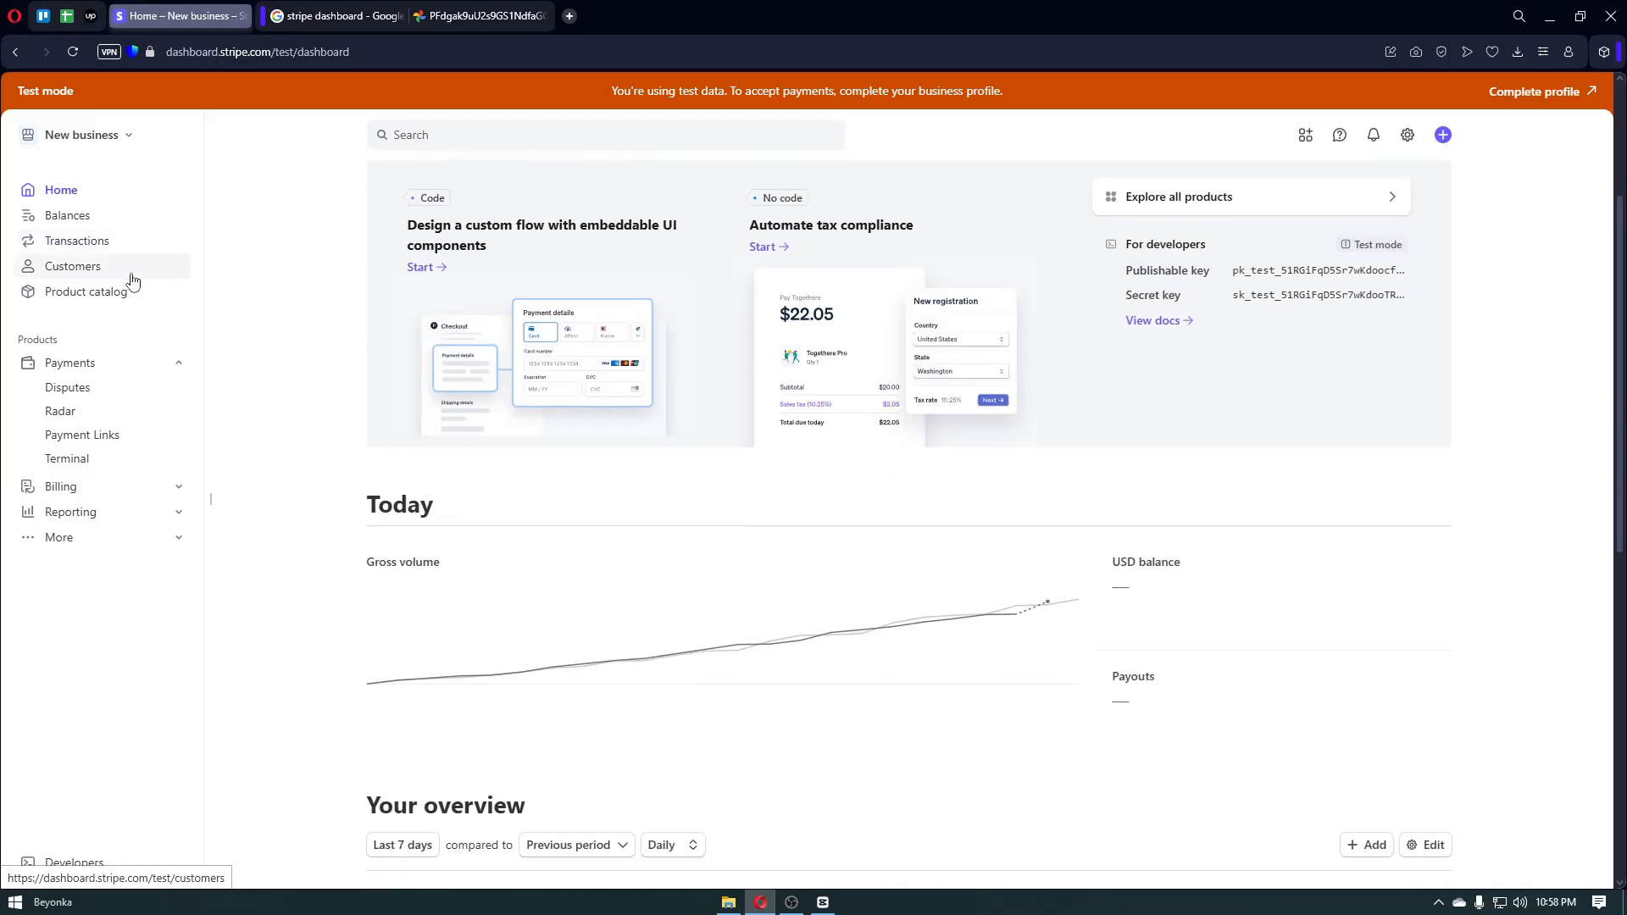
{"action": "scroll", "coordinate": [131, 280], "scroll_direction": "up", "scroll_amount": 3}
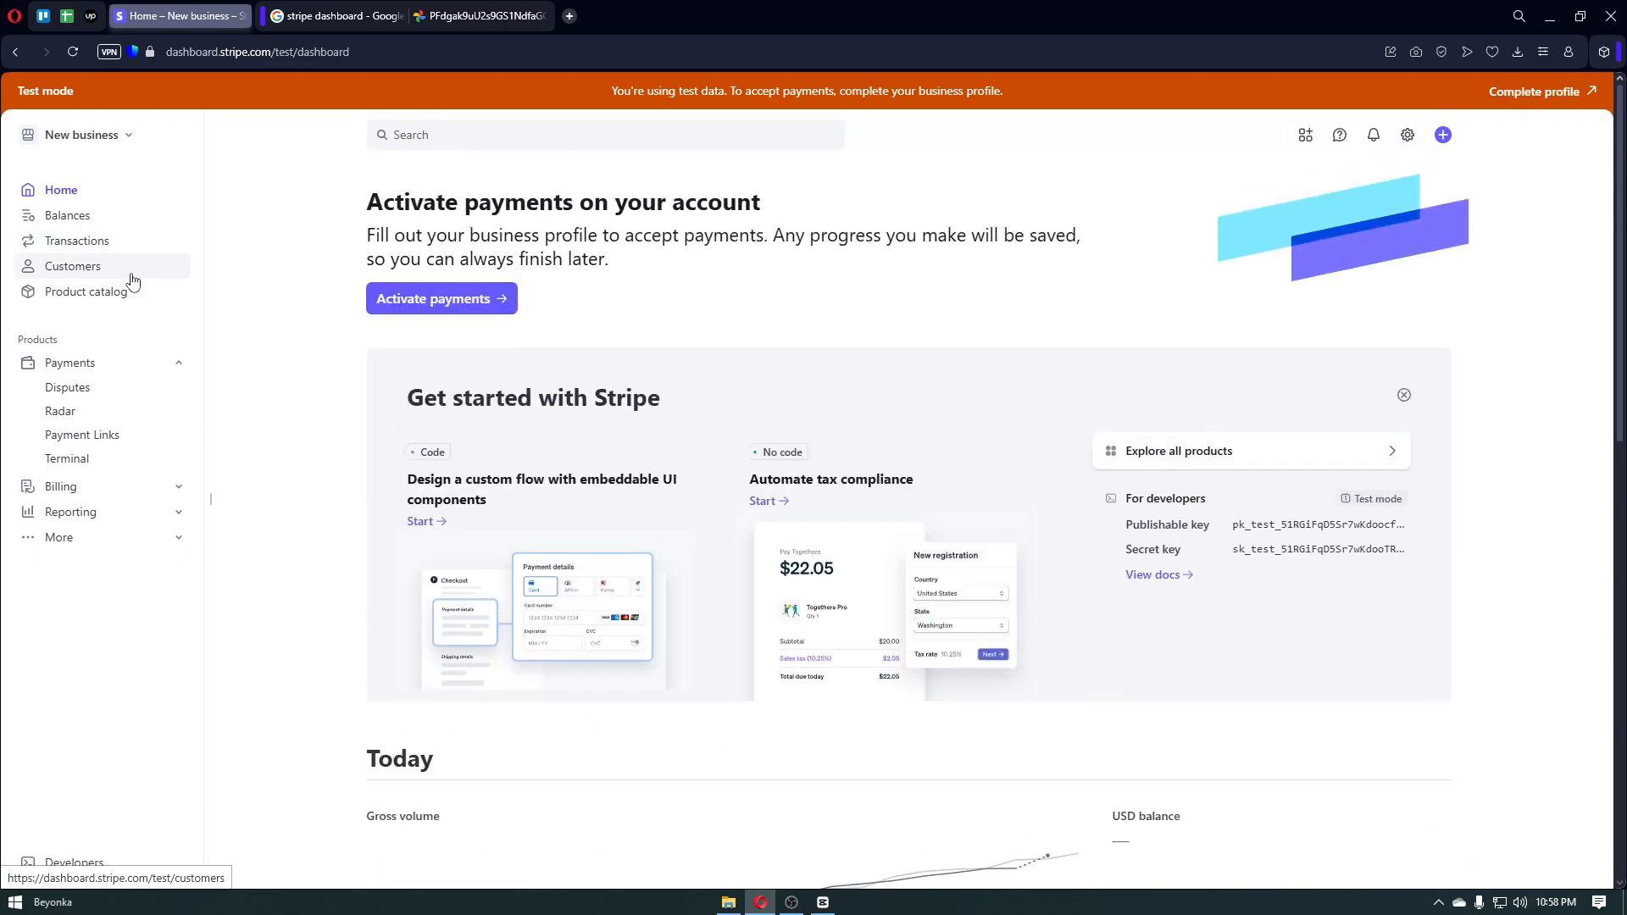
{"action": "scroll", "coordinate": [131, 280], "scroll_direction": "down", "scroll_amount": 3}
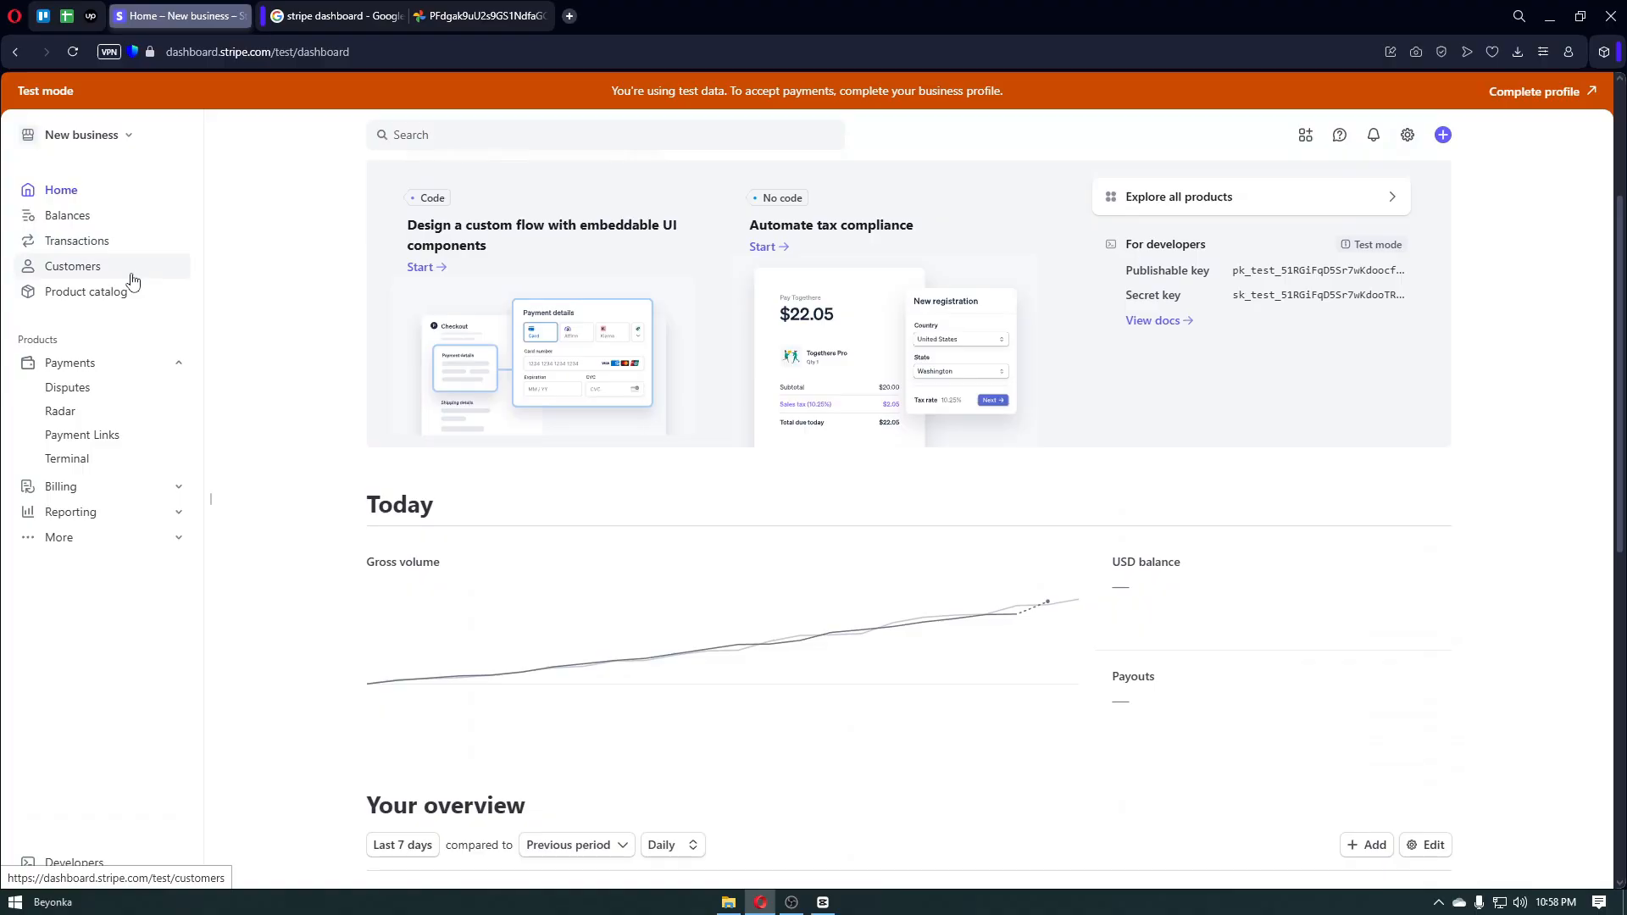
{"action": "scroll", "coordinate": [131, 280], "scroll_direction": "up", "scroll_amount": 3}
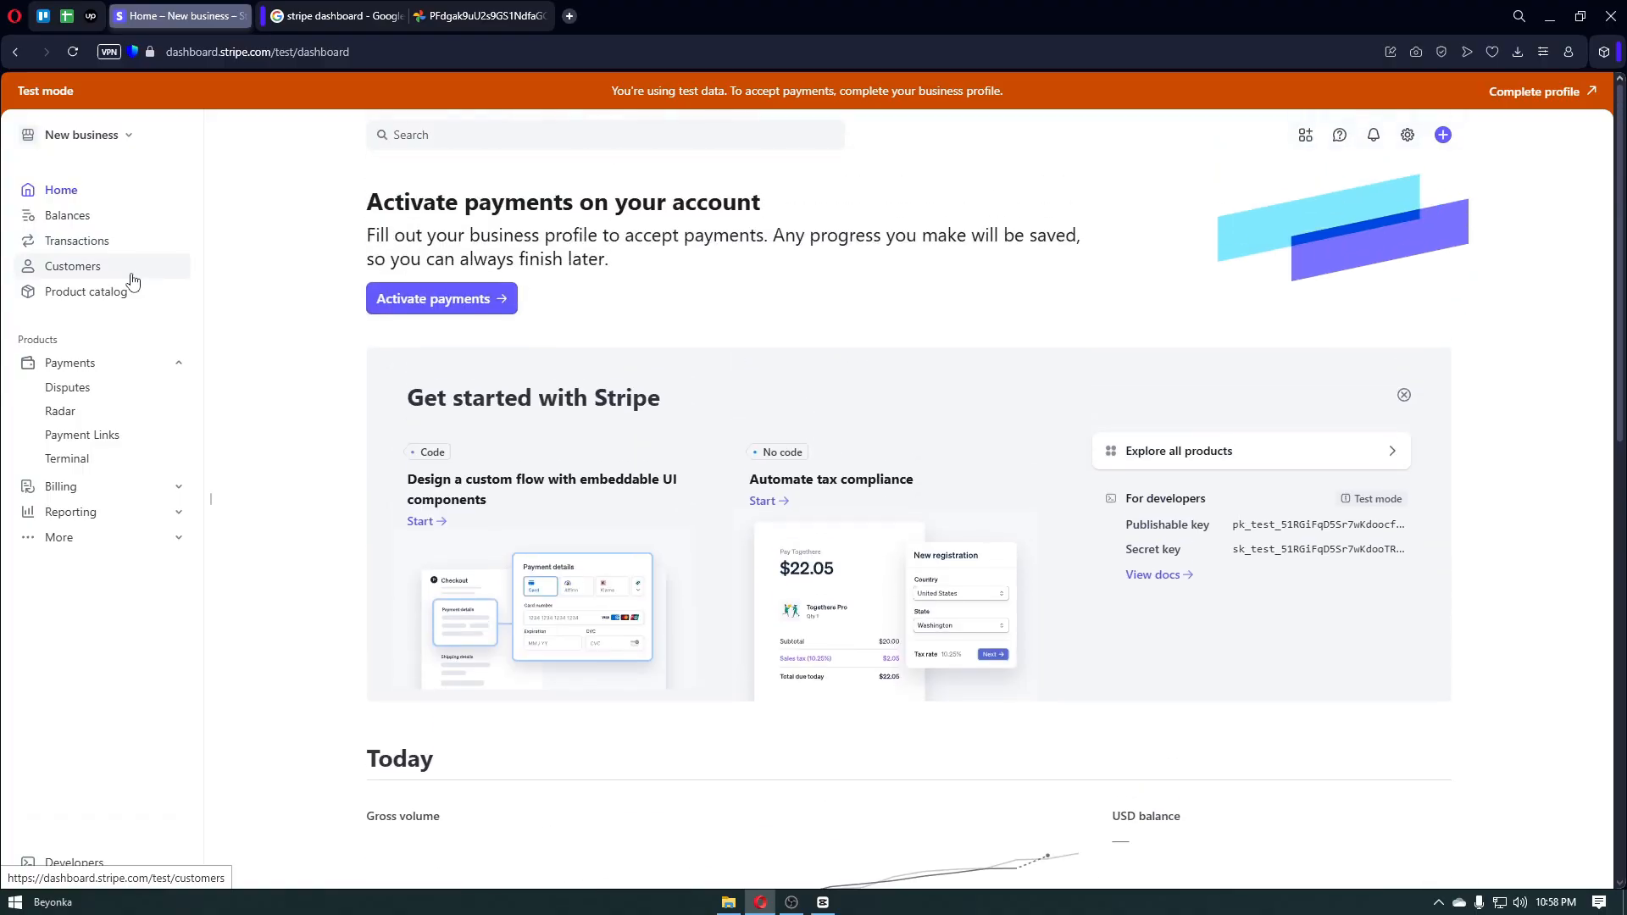
View the Disputes and Radar pages under Payments, and go back to the dashboard home.
{"action": "left_click", "coordinate": [67, 388]}
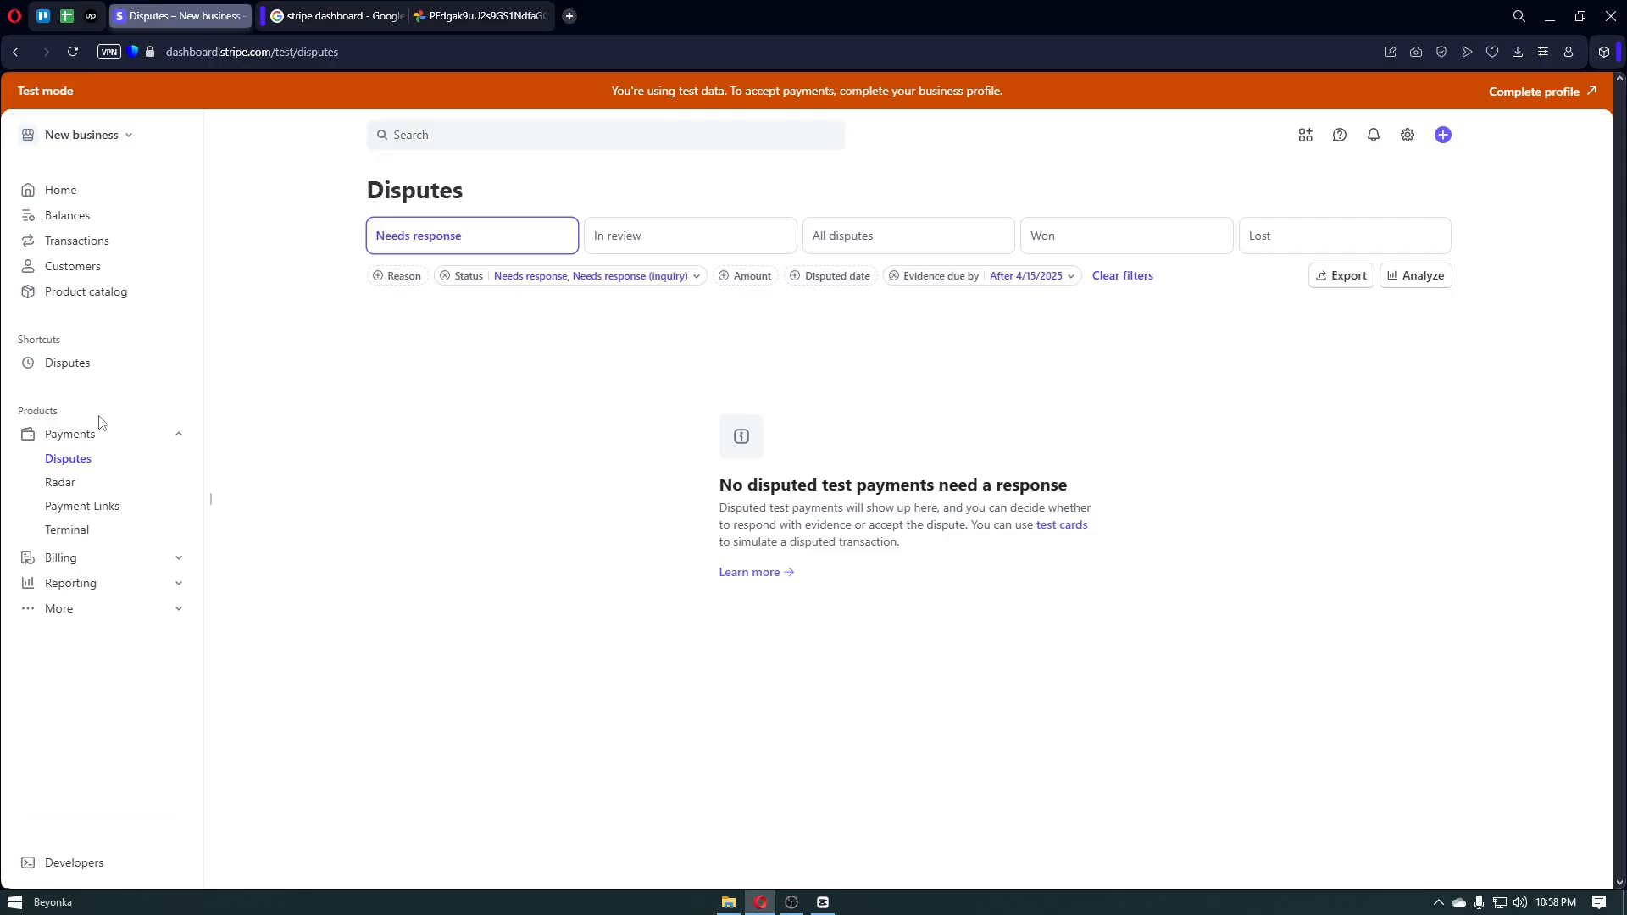
{"action": "left_click", "coordinate": [85, 483]}
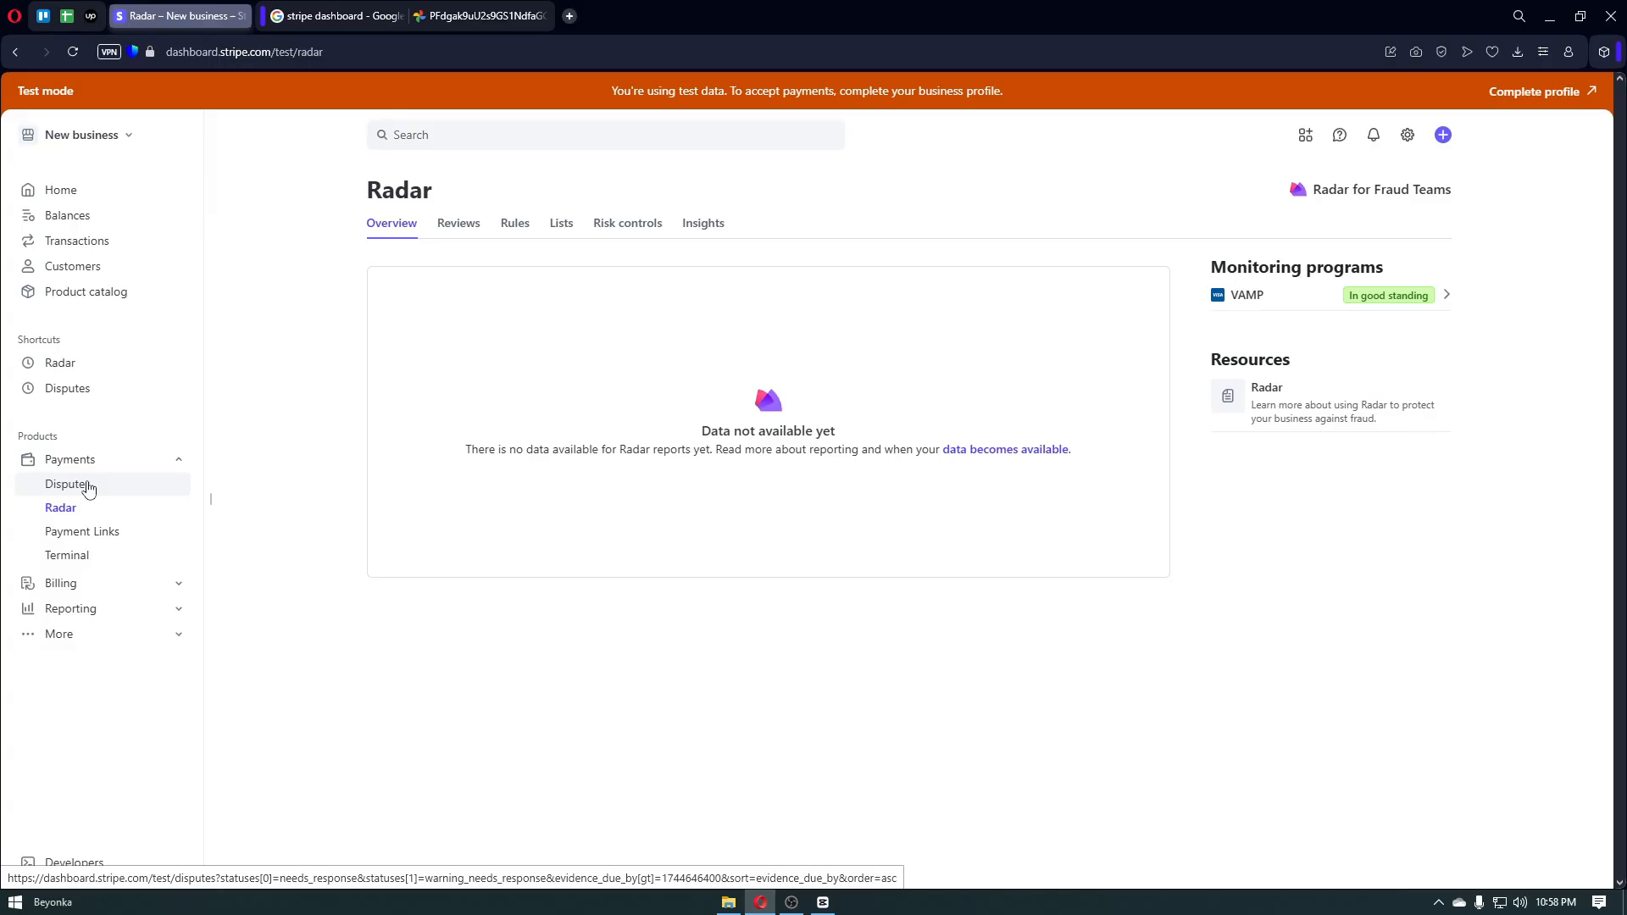
{"action": "left_click", "coordinate": [74, 196]}
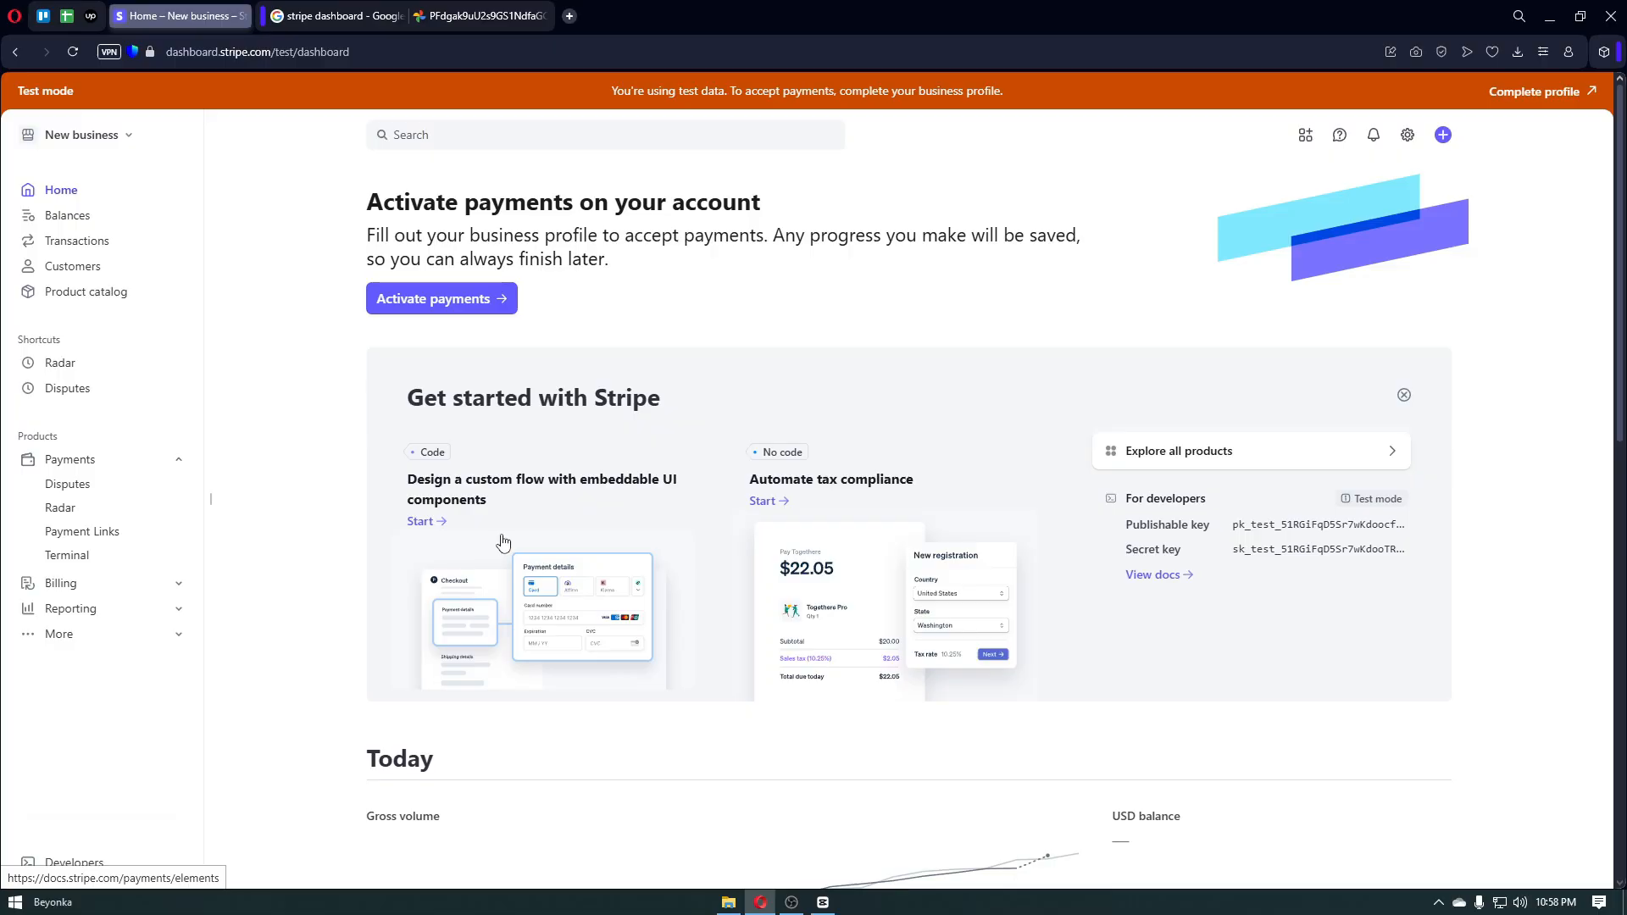
Examine the home page's Today and overview sections, including payments, gross volume, failed payments, new customers and top customers by spend.
{"action": "scroll", "coordinate": [503, 542], "scroll_direction": "down", "scroll_amount": 3}
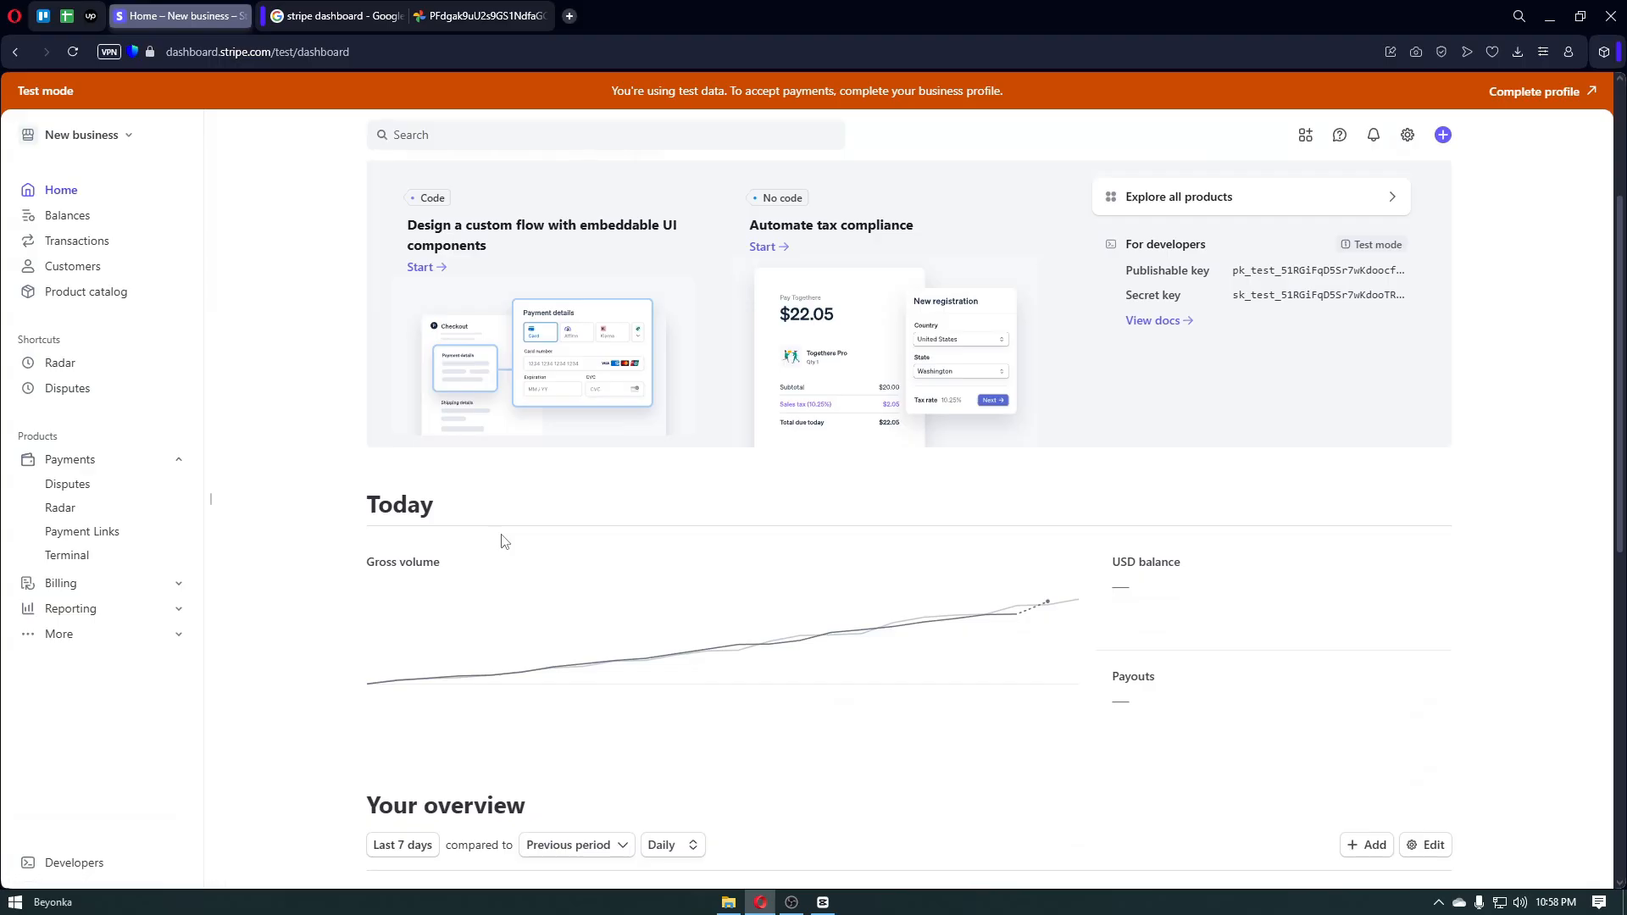
{"action": "scroll", "coordinate": [502, 541], "scroll_direction": "down", "scroll_amount": 2}
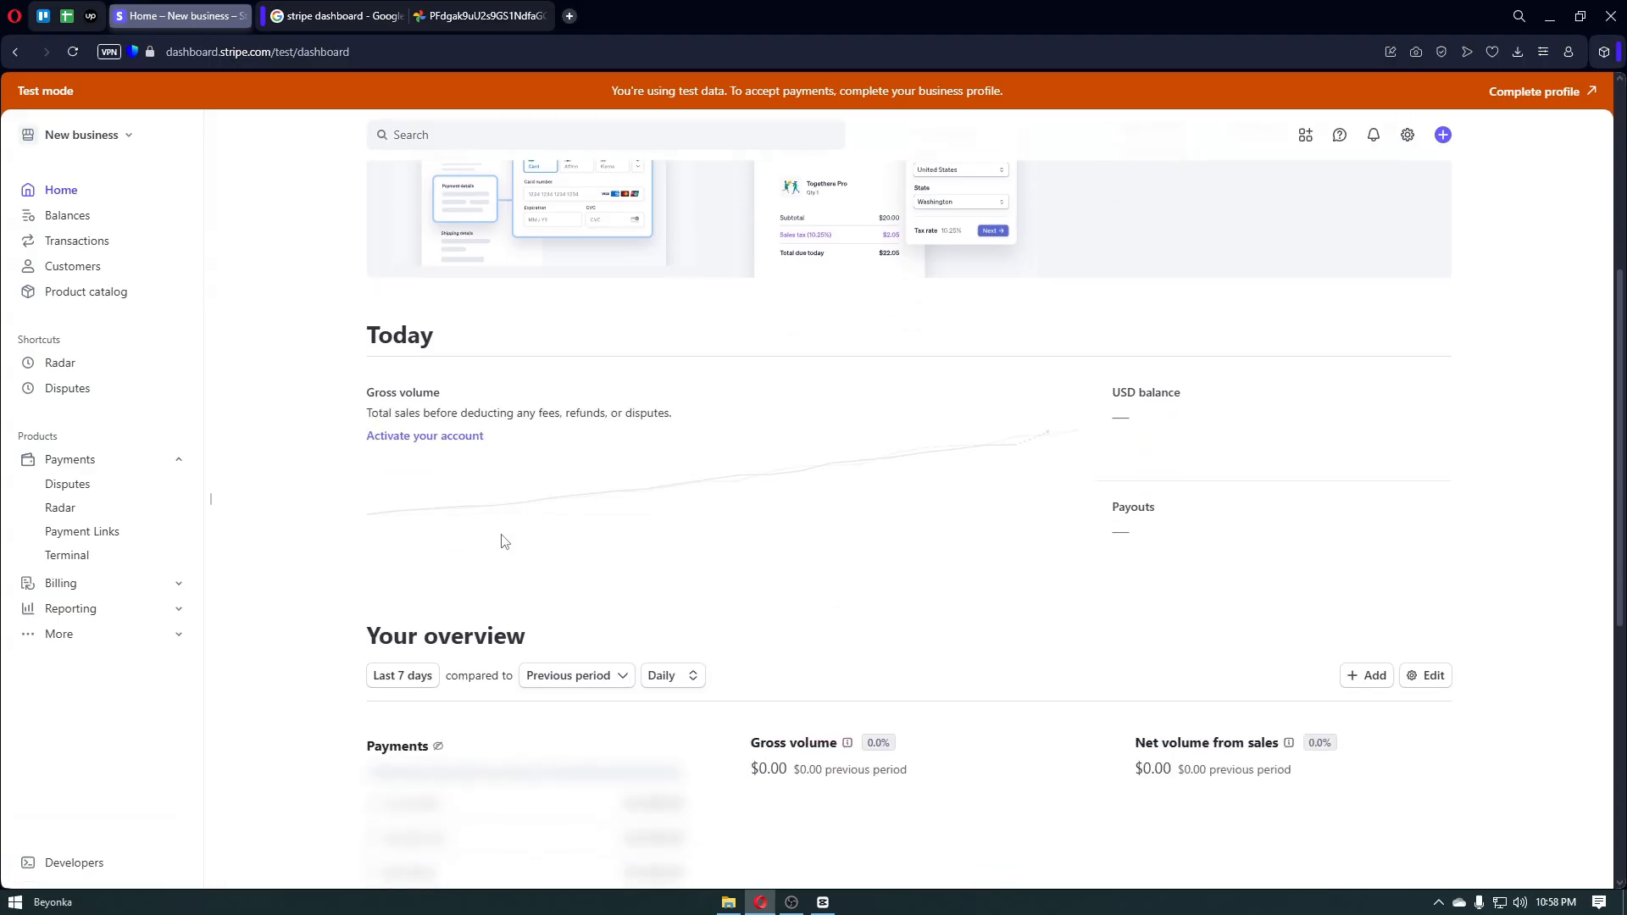
{"action": "scroll", "coordinate": [502, 541], "scroll_direction": "down", "scroll_amount": 2}
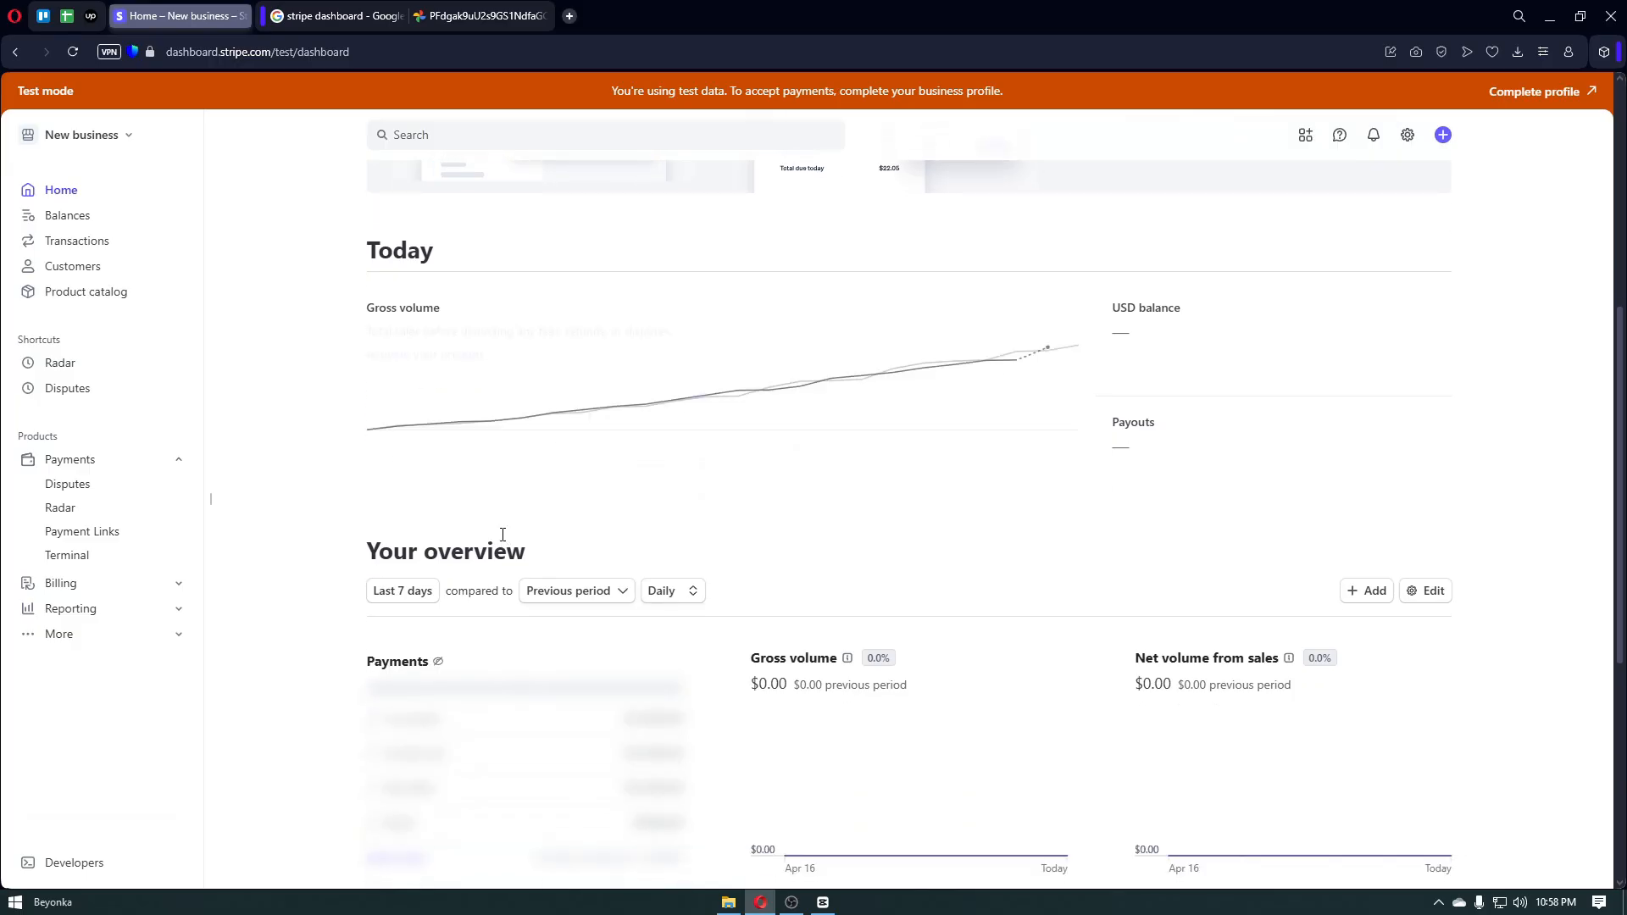
{"action": "scroll", "coordinate": [502, 542], "scroll_direction": "down", "scroll_amount": 2}
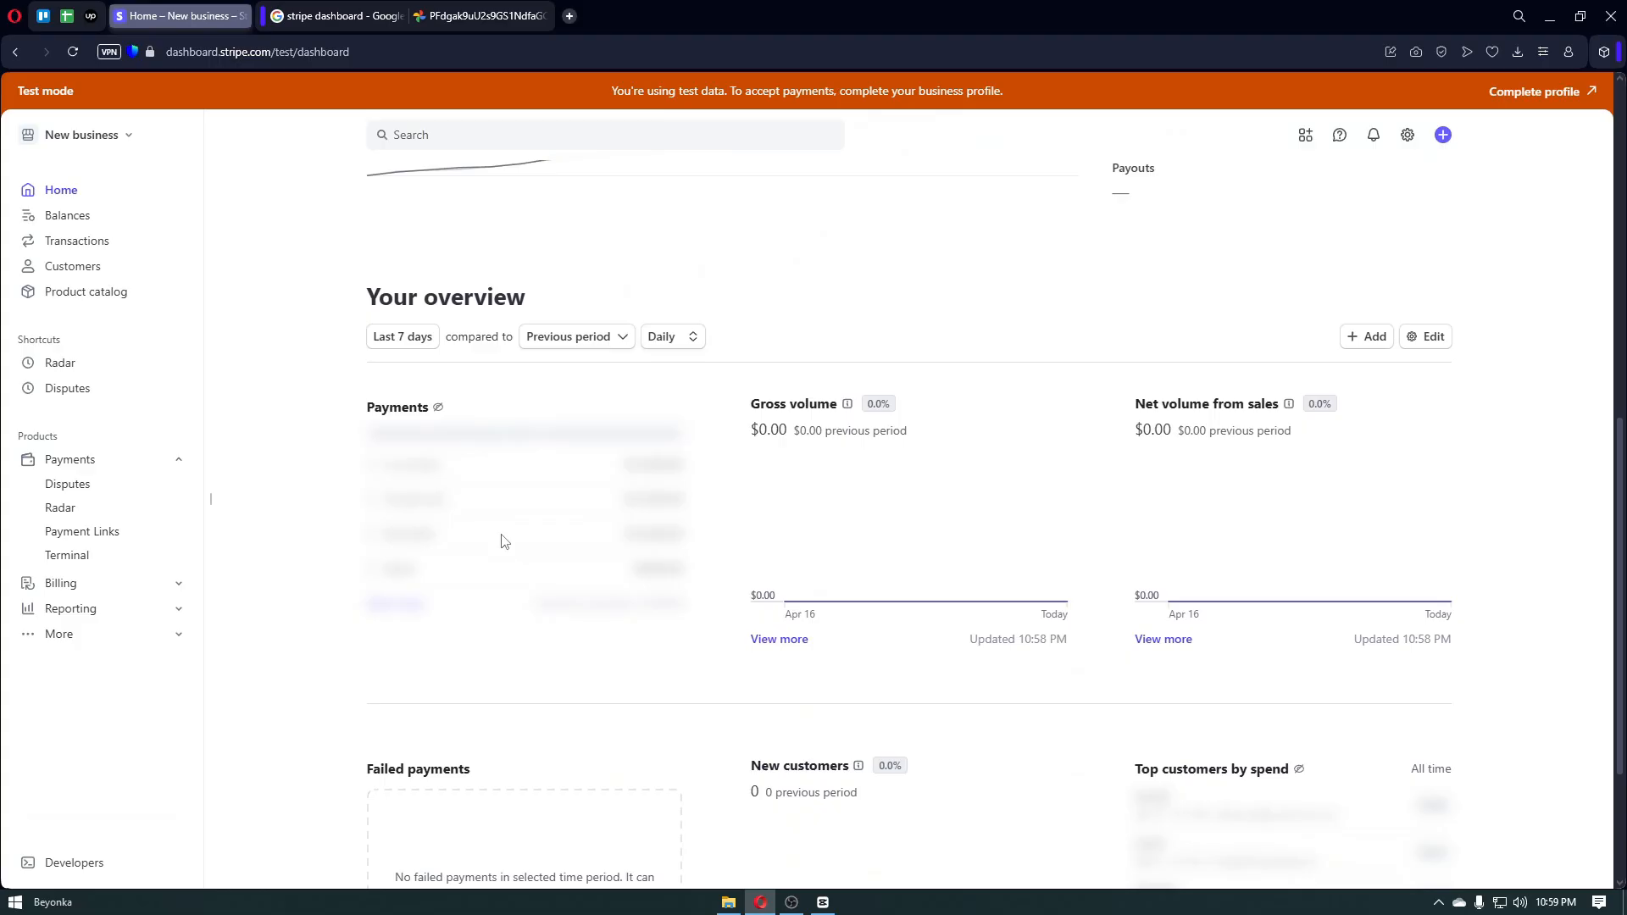
{"action": "scroll", "coordinate": [502, 542], "scroll_direction": "down", "scroll_amount": 1}
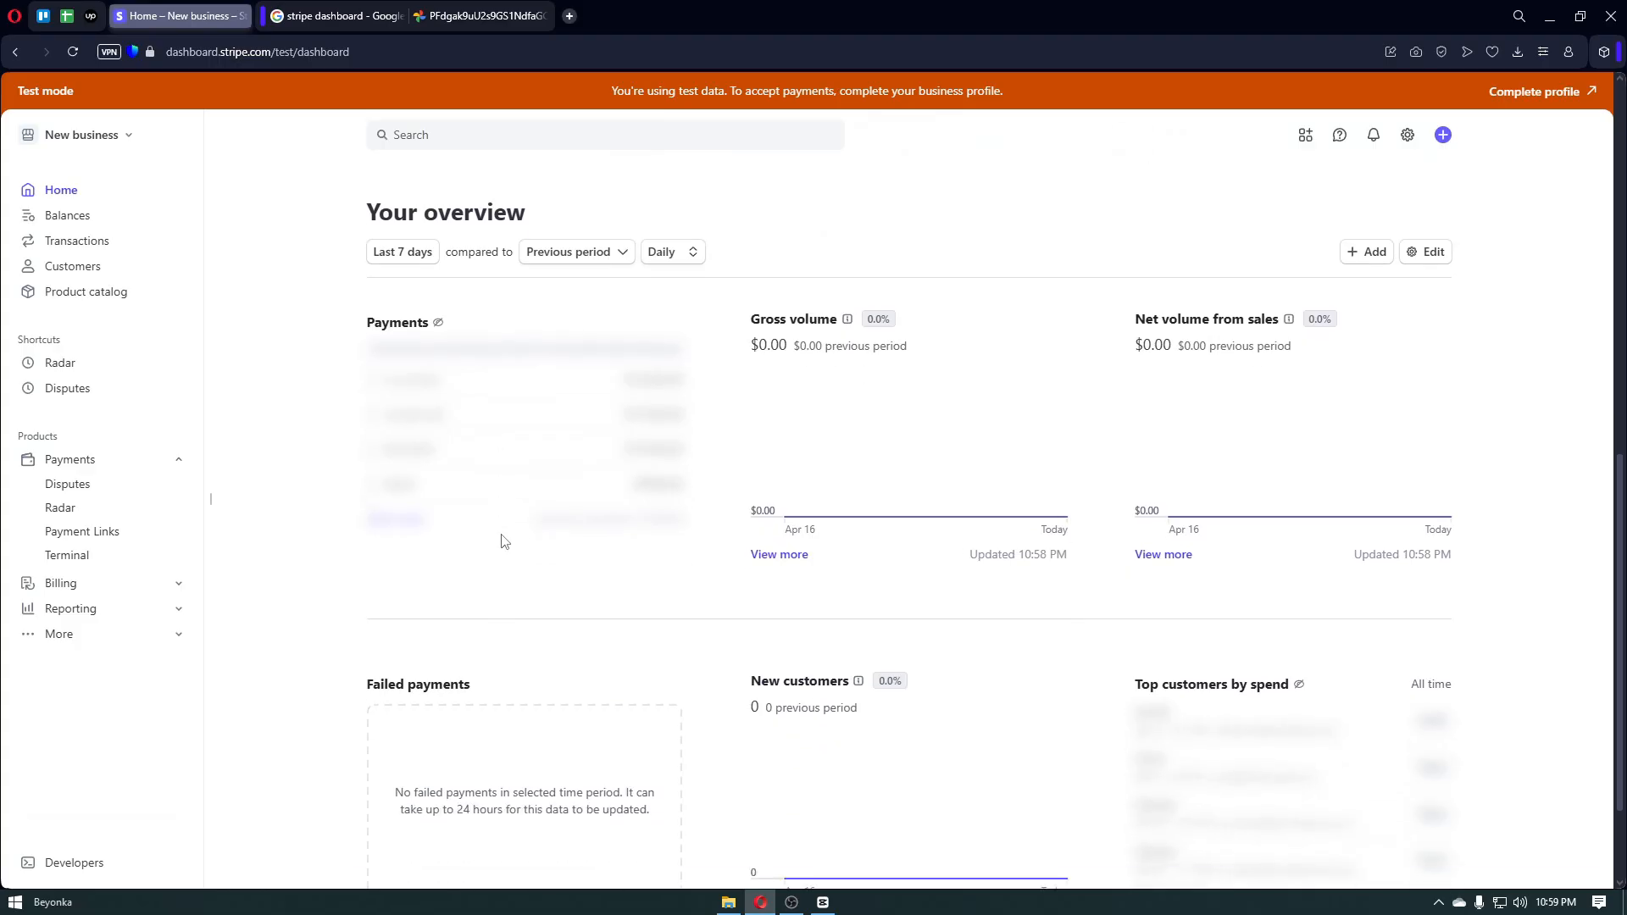
{"action": "scroll", "coordinate": [502, 542], "scroll_direction": "down", "scroll_amount": 1}
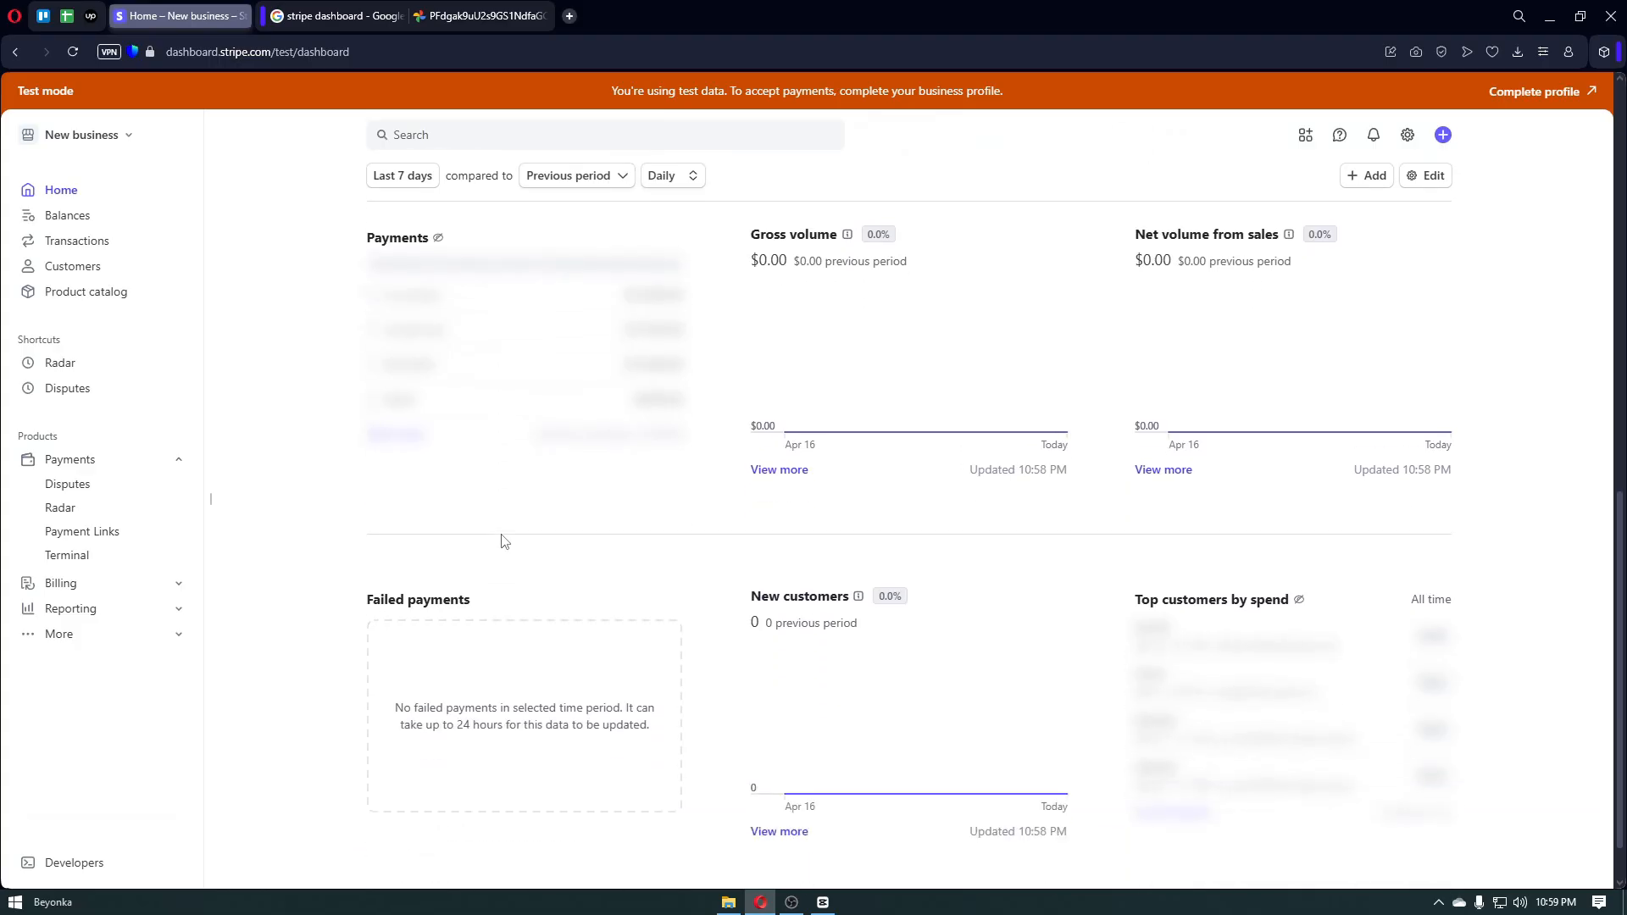
{"action": "scroll", "coordinate": [502, 542], "scroll_direction": "down", "scroll_amount": 1}
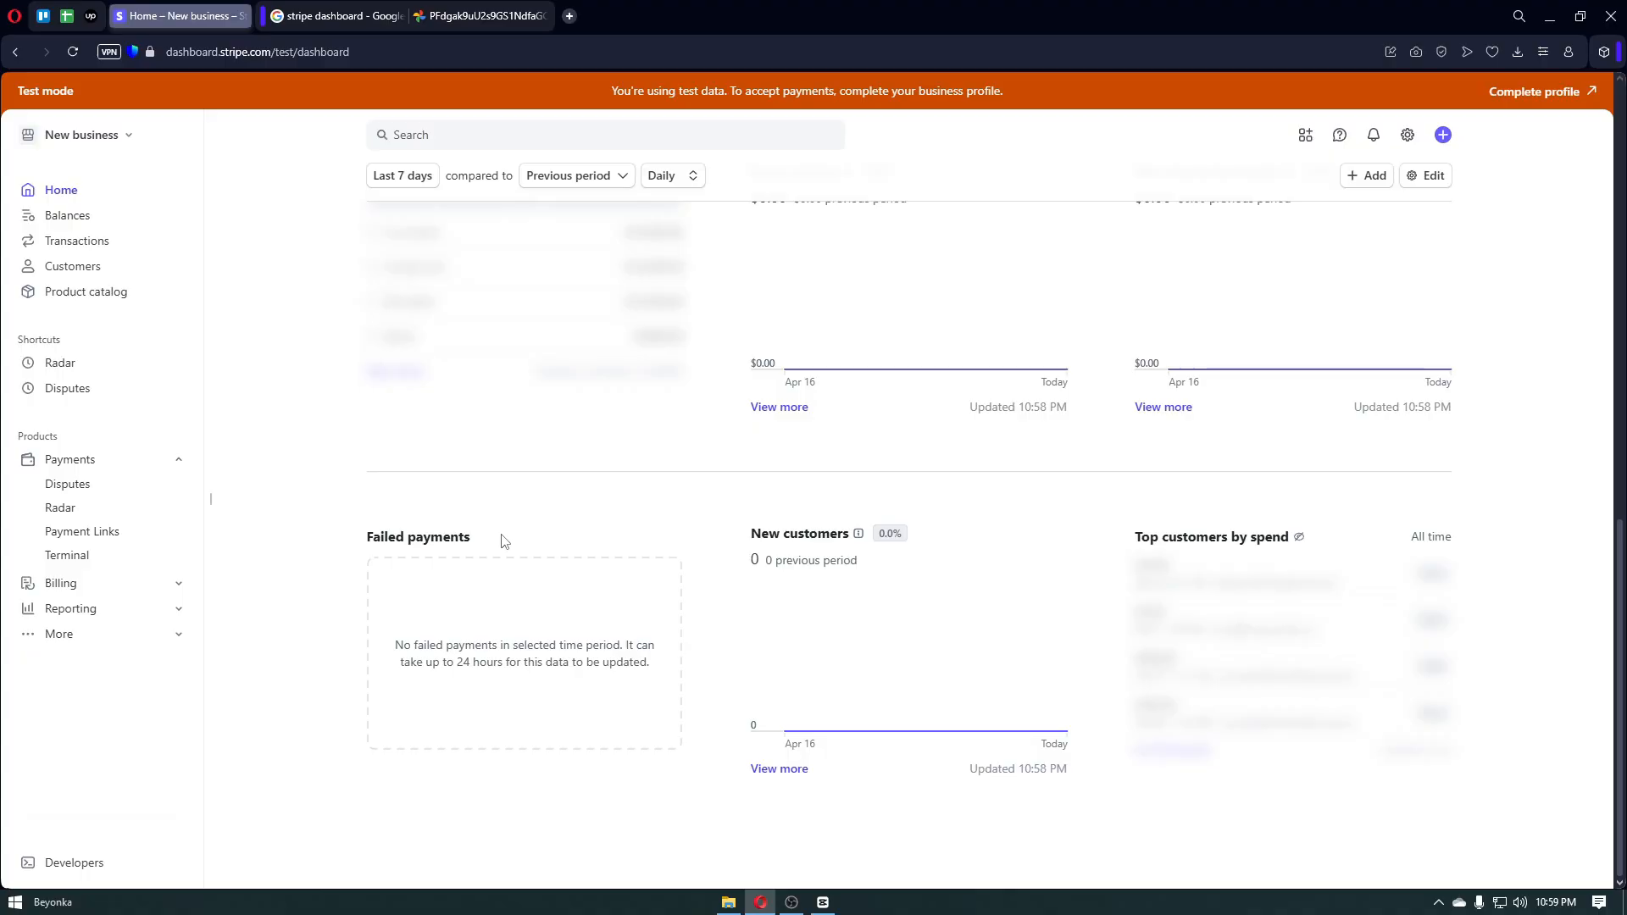
{"action": "scroll", "coordinate": [503, 541], "scroll_direction": "up", "scroll_amount": 6}
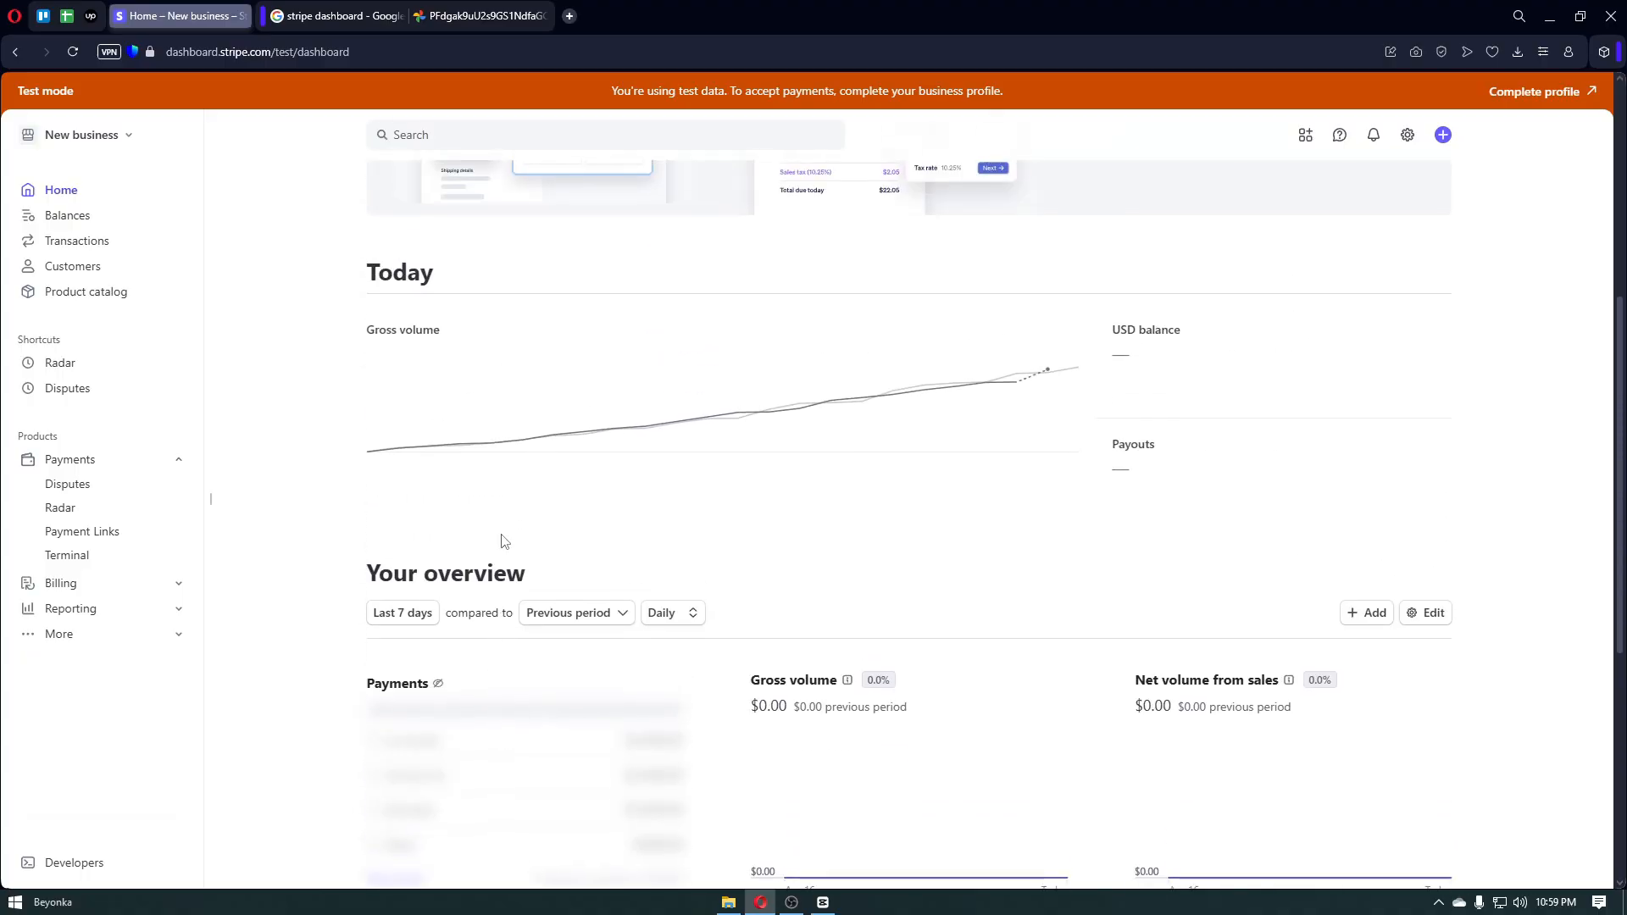
{"action": "scroll", "coordinate": [503, 541], "scroll_direction": "up", "scroll_amount": 3}
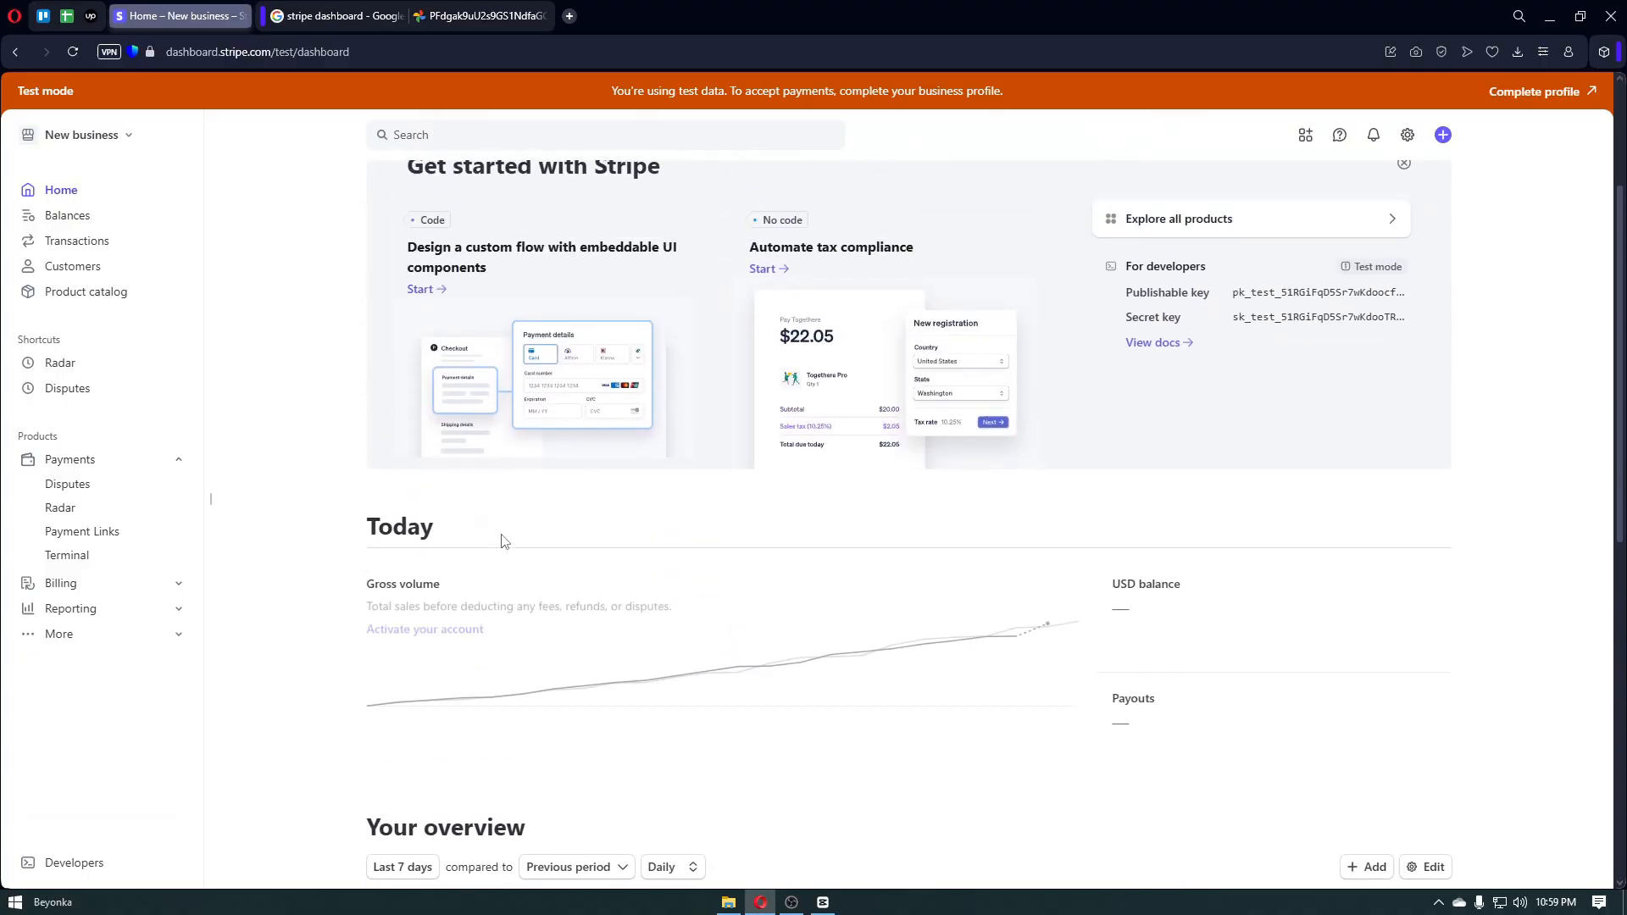
{"action": "scroll", "coordinate": [502, 541], "scroll_direction": "up", "scroll_amount": 2}
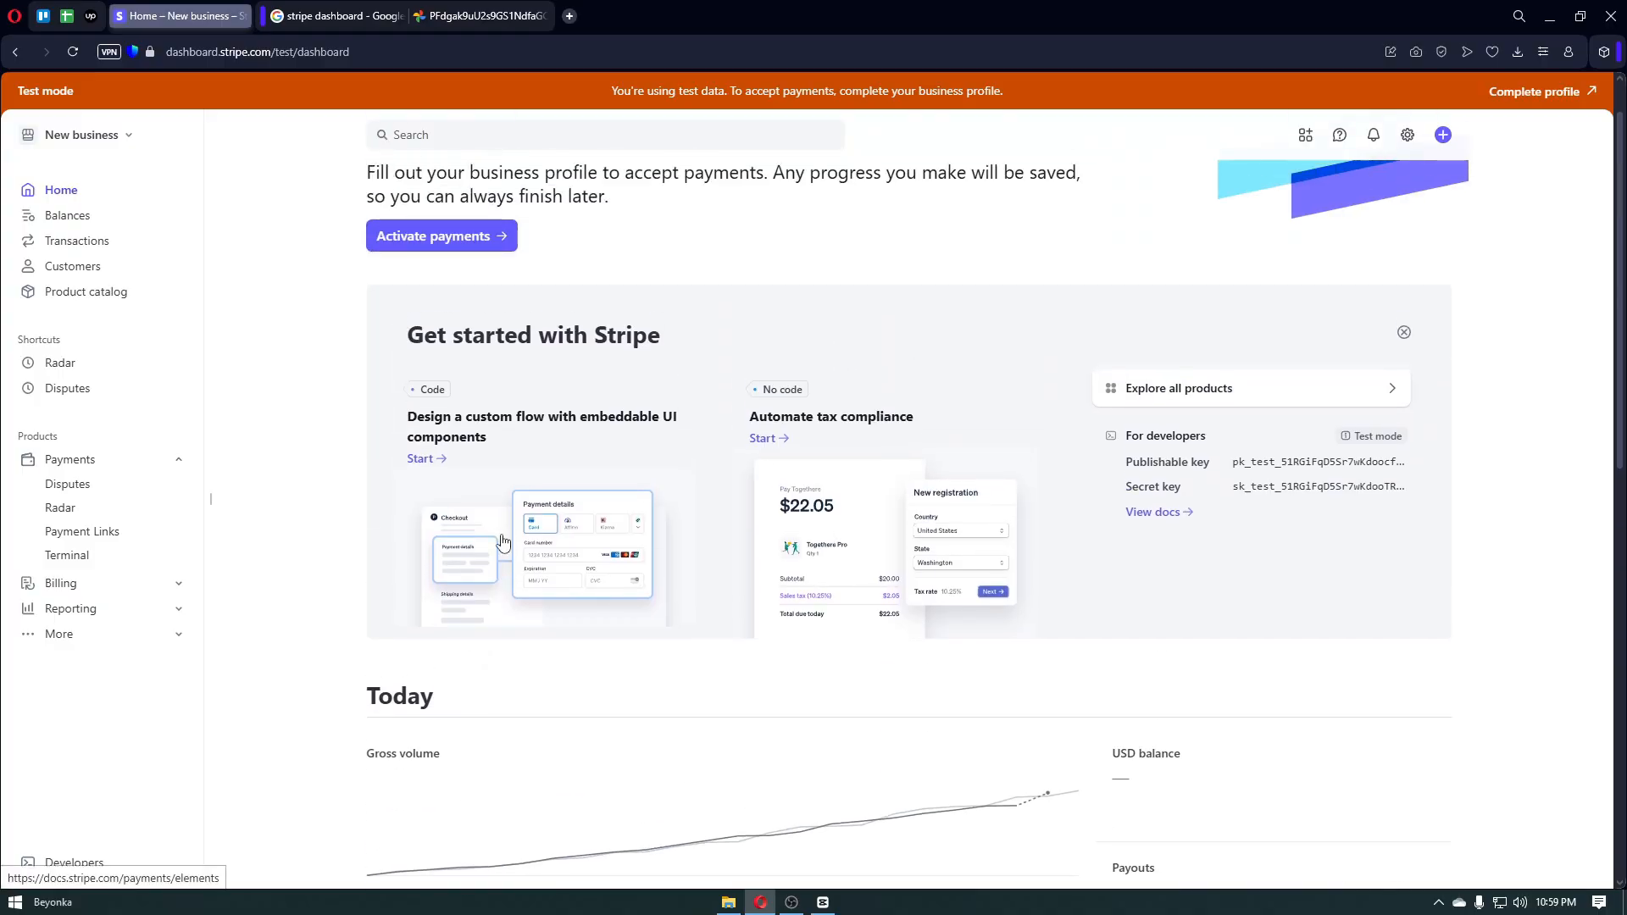
{"action": "scroll", "coordinate": [502, 541], "scroll_direction": "up", "scroll_amount": 1}
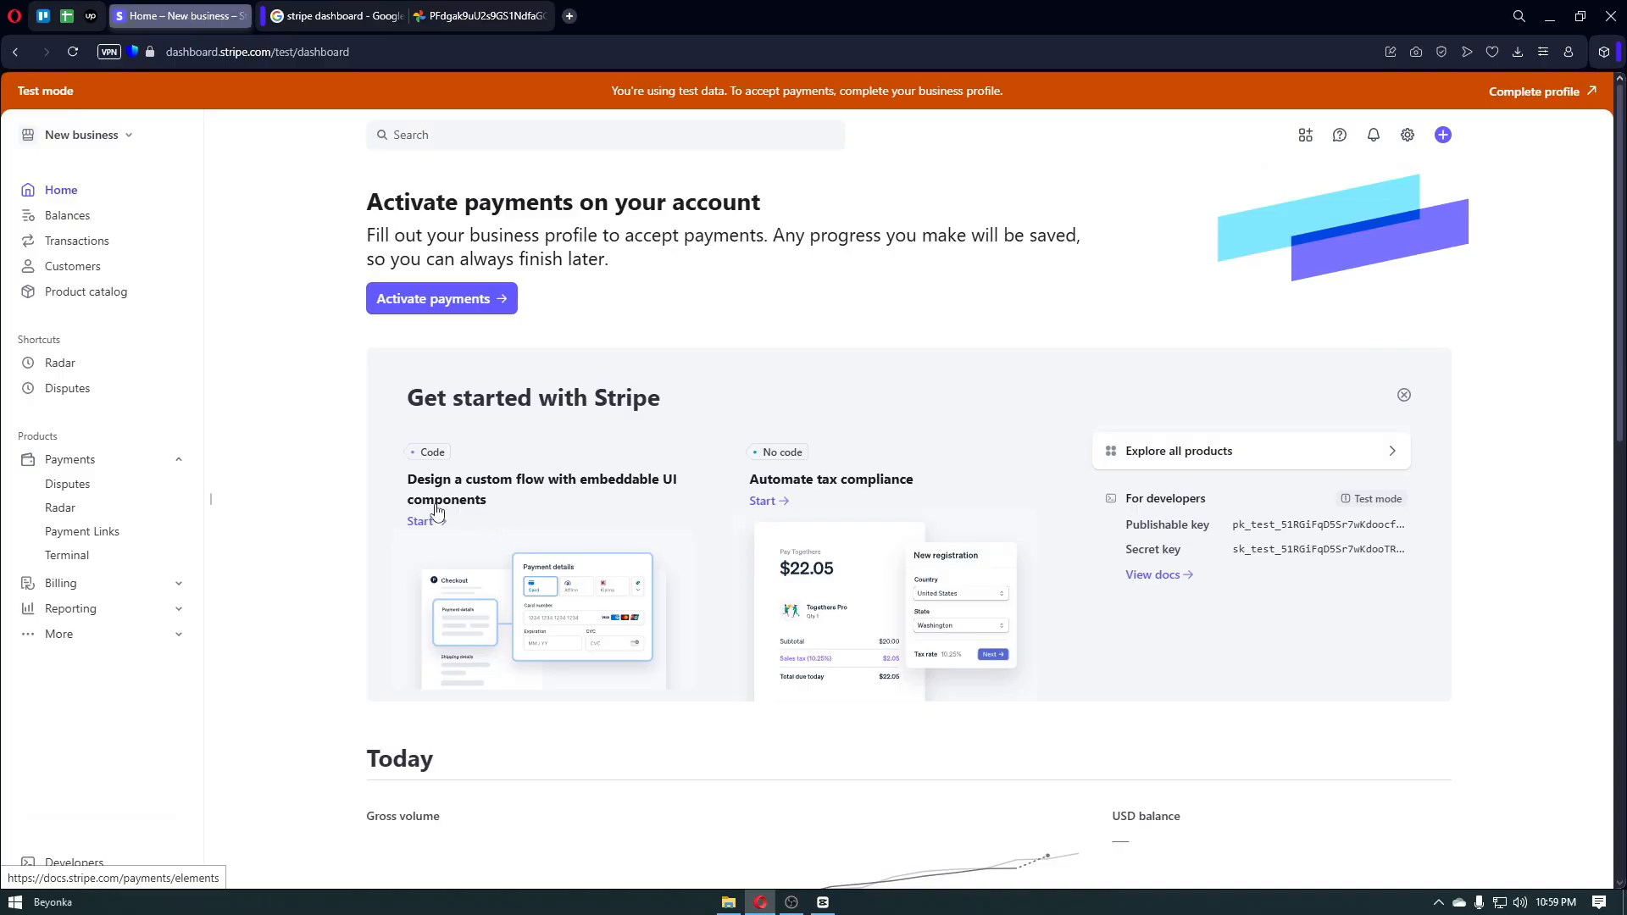
Go through the Disputes, Radar and Payment Links pages of the Payments product group.
{"action": "left_click", "coordinate": [99, 491]}
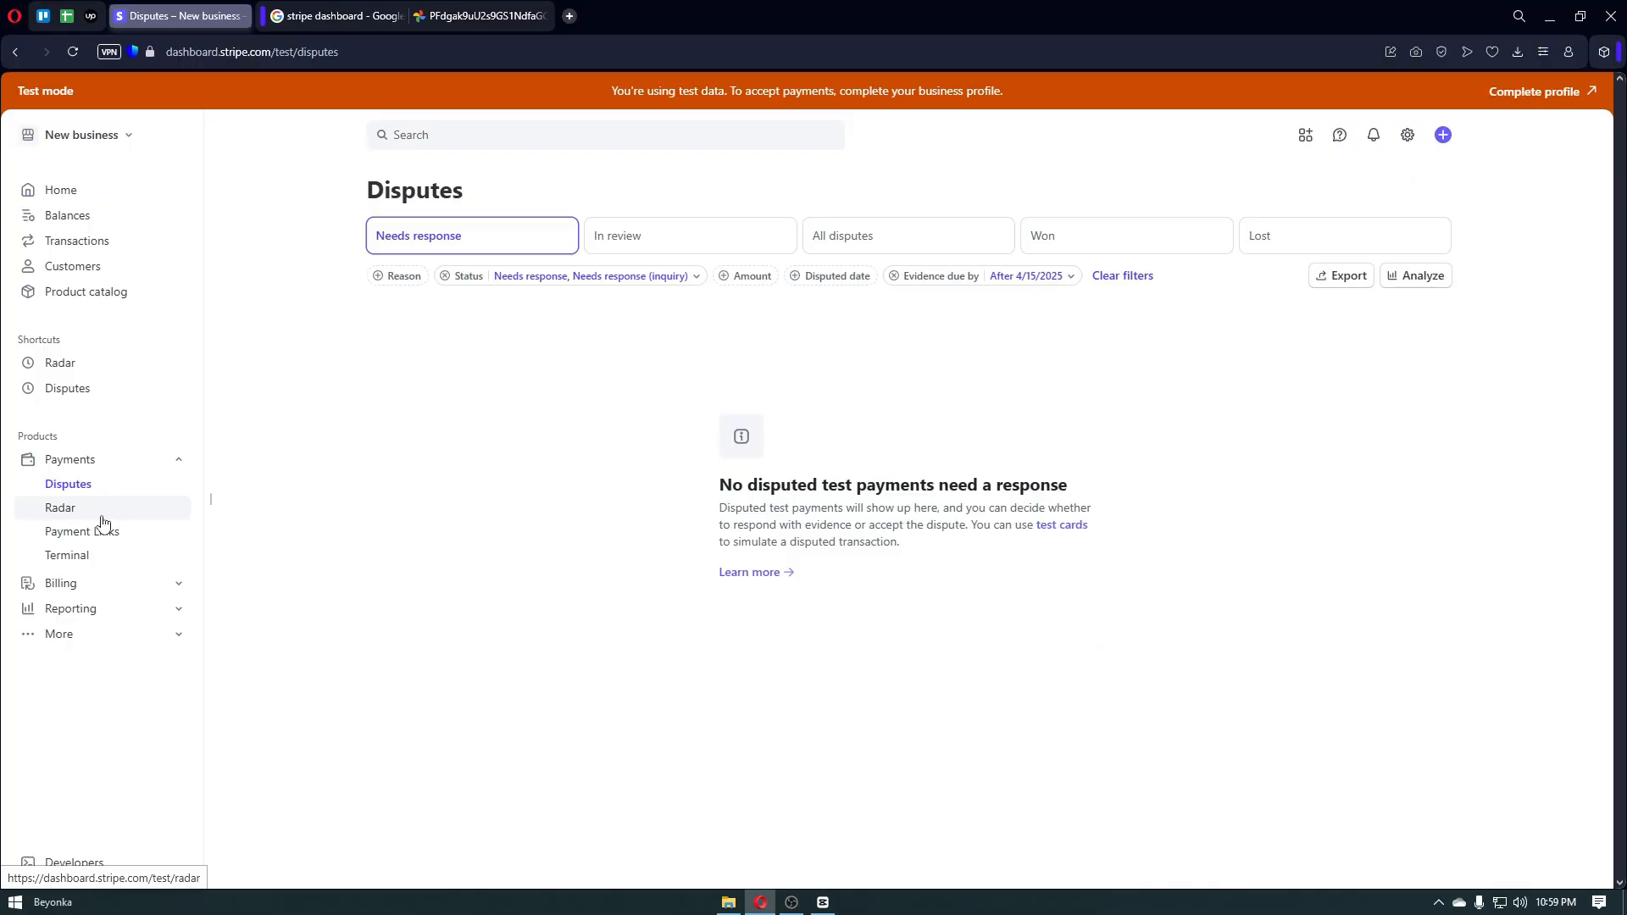
{"action": "left_click", "coordinate": [101, 519]}
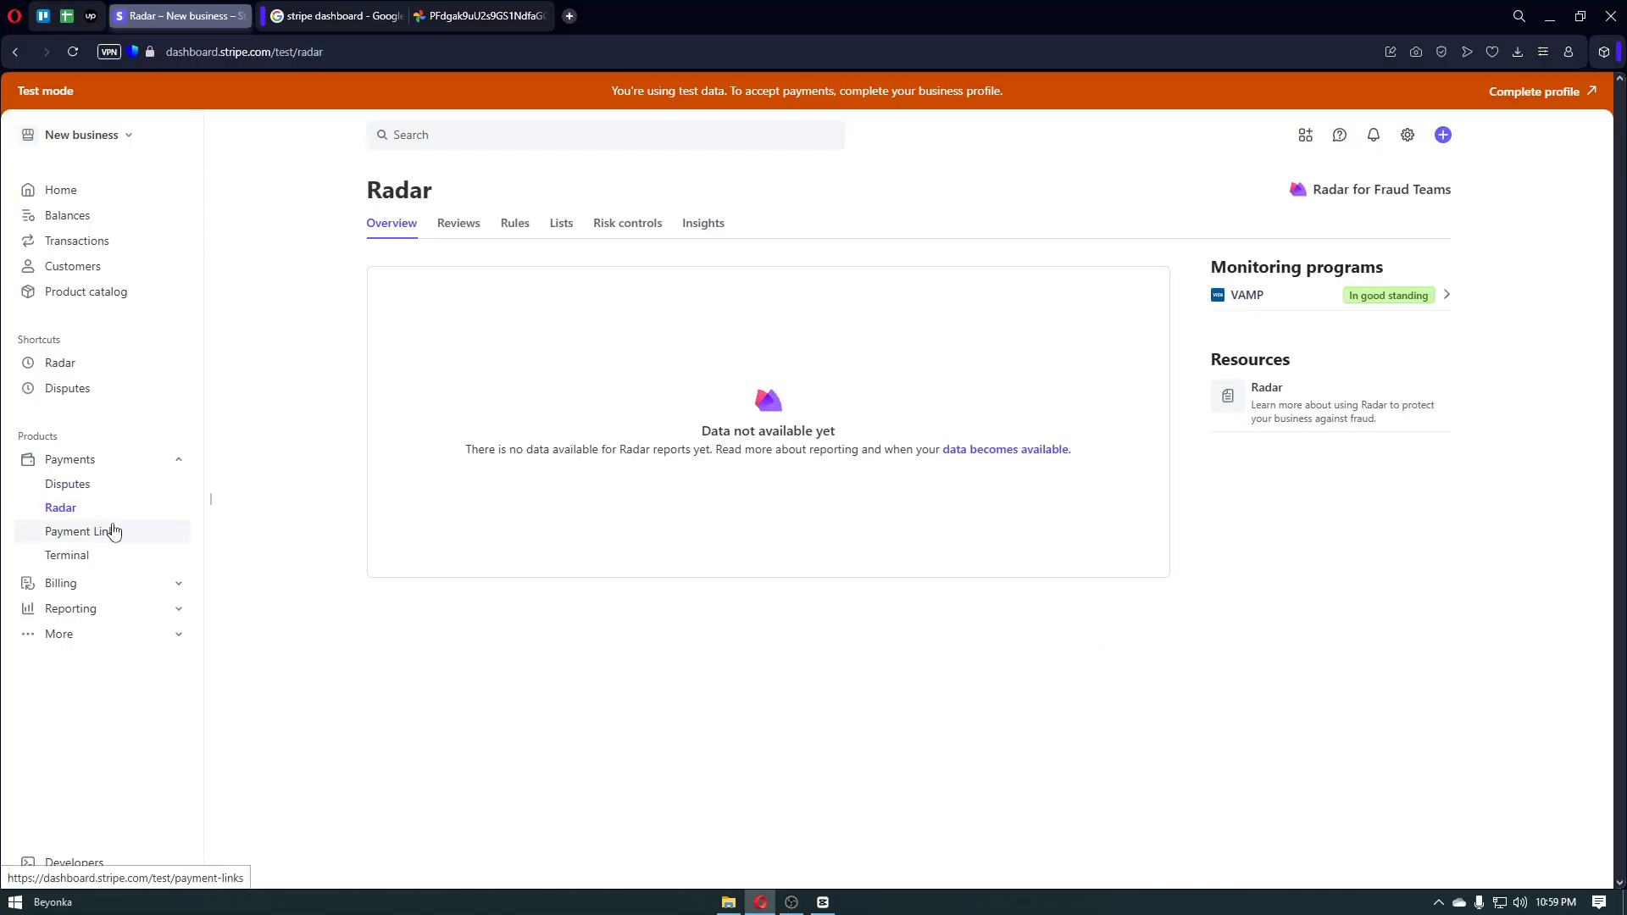
{"action": "left_click", "coordinate": [113, 531]}
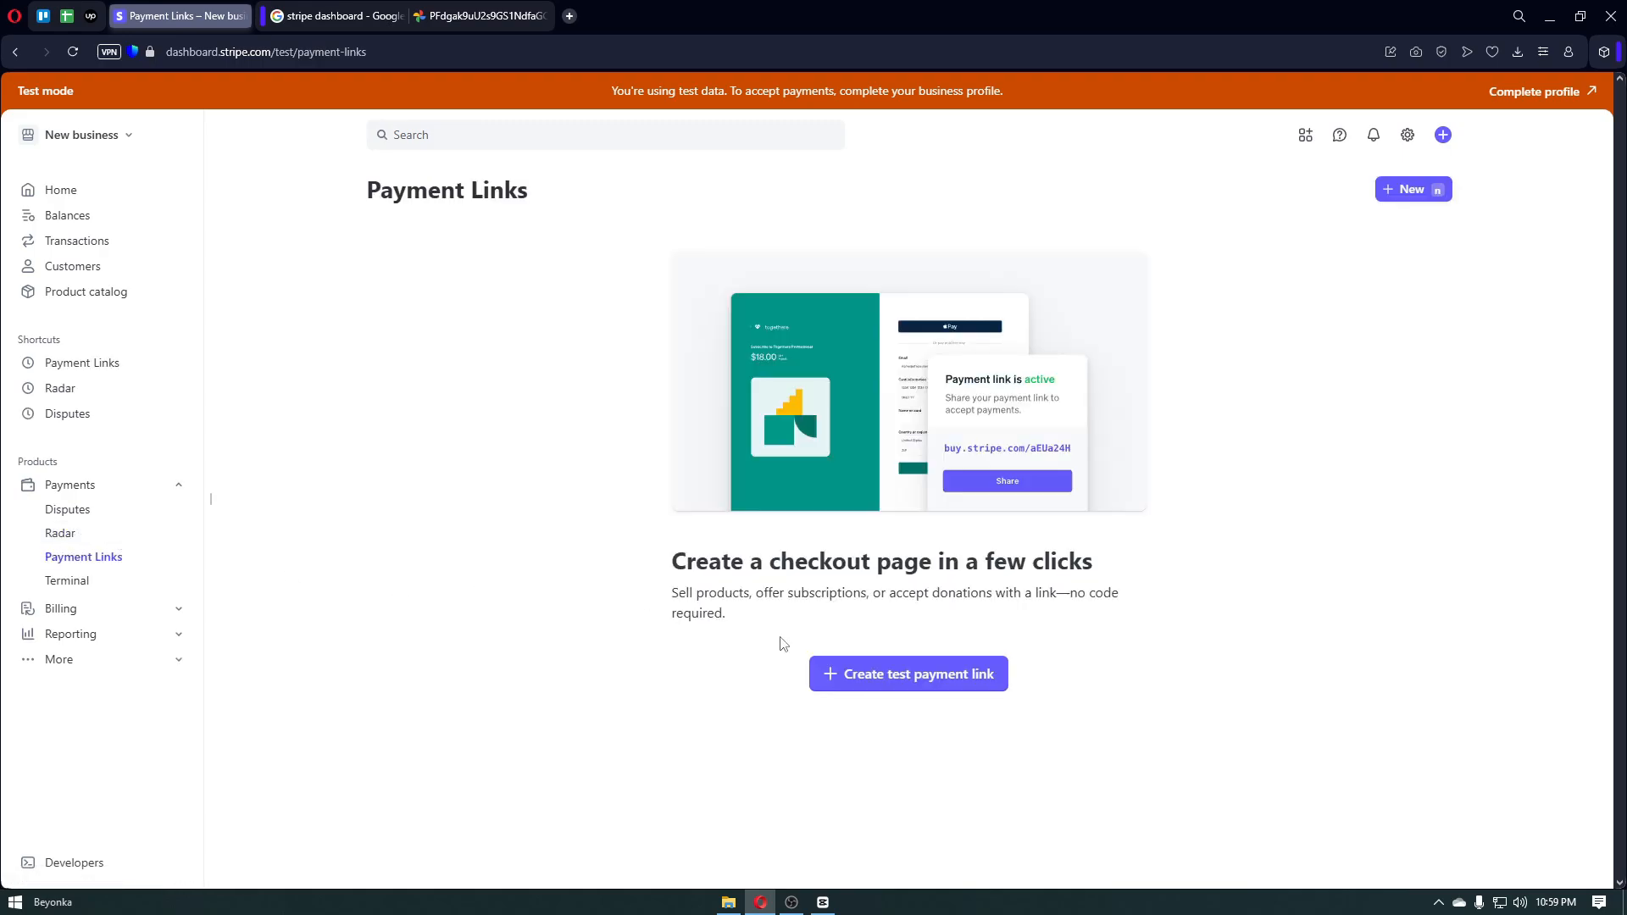
Open the Terminal product and get started with it to reach its overview page.
{"action": "left_click", "coordinate": [92, 581]}
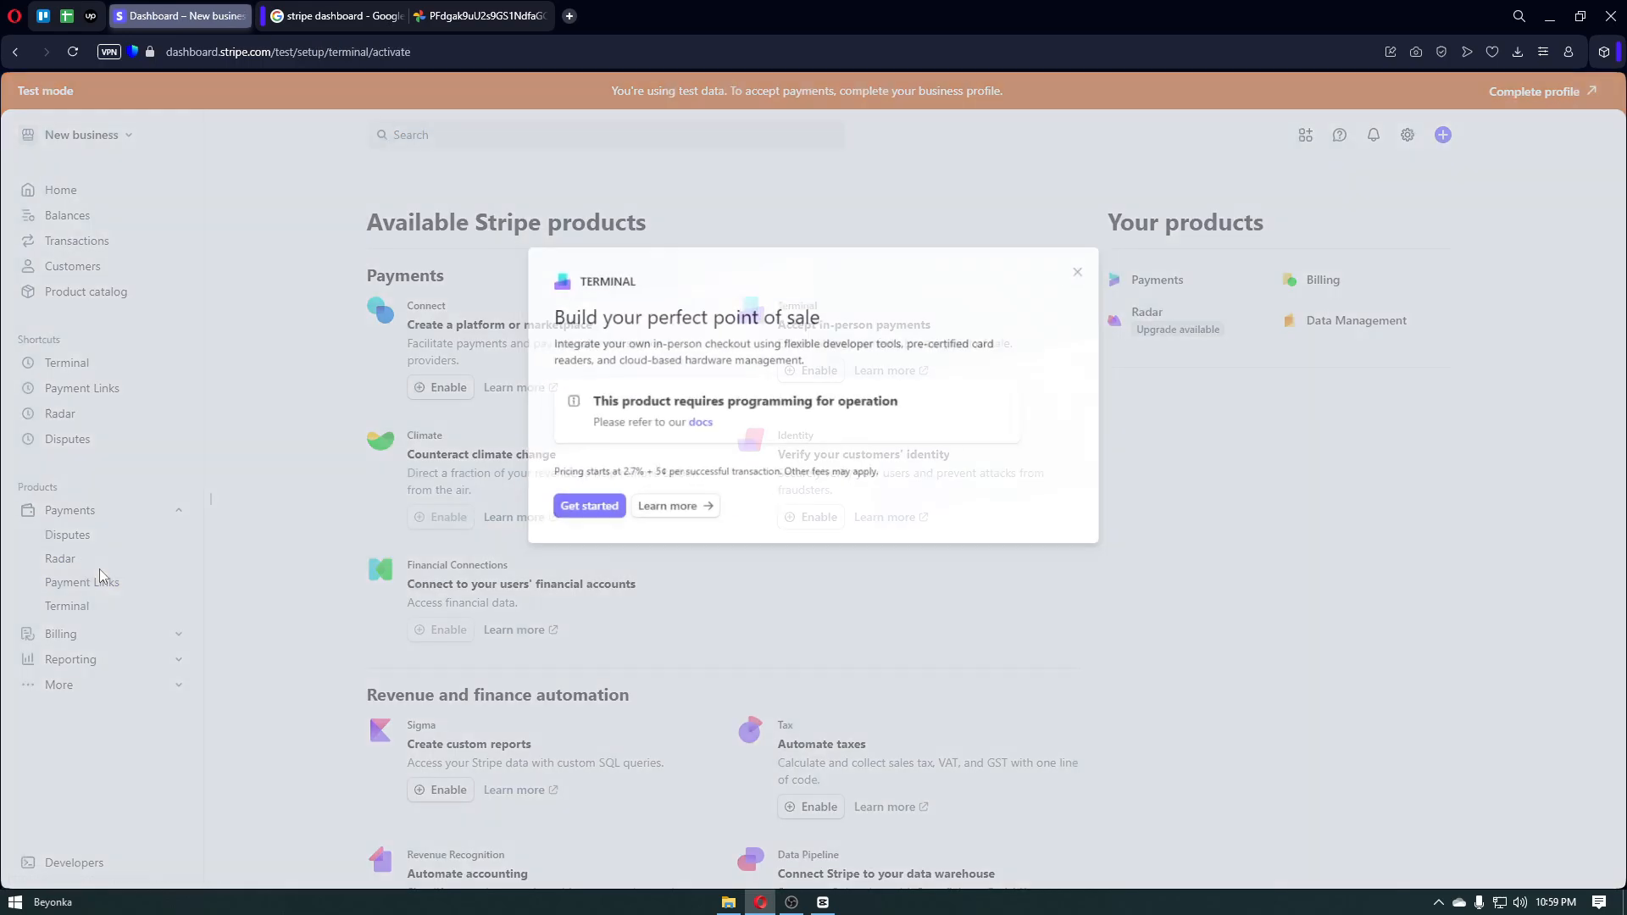
{"action": "left_click", "coordinate": [624, 512]}
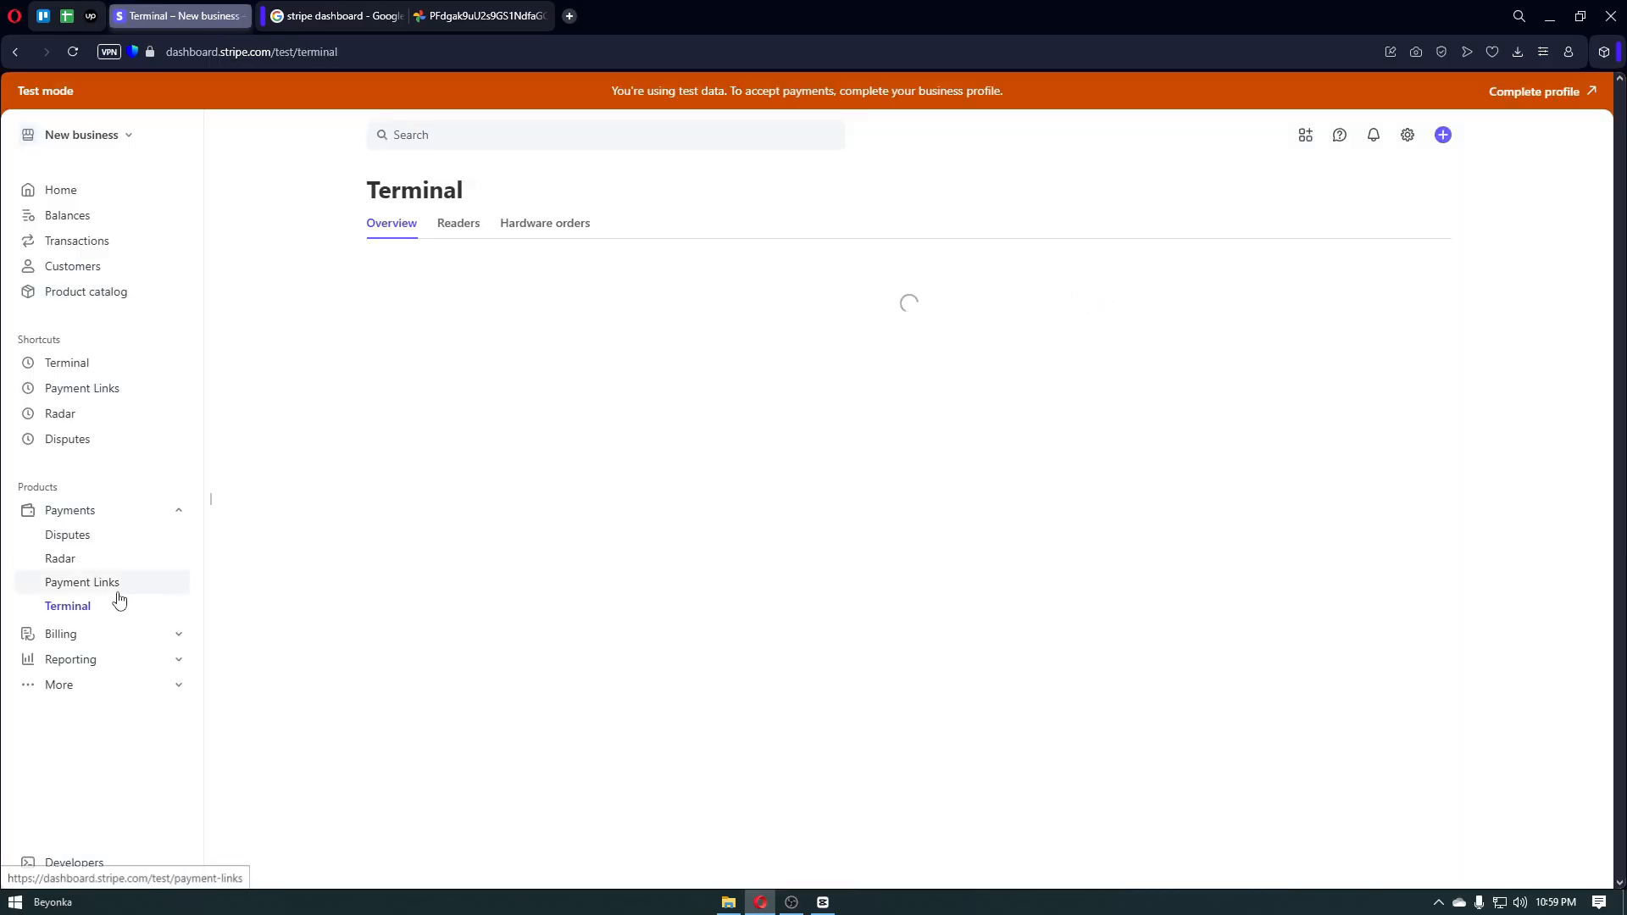
Start a test payment link from the Payment Links page, view its available link types, and leave the form without creating the link.
{"action": "left_click", "coordinate": [109, 584]}
{"action": "left_click", "coordinate": [881, 690]}
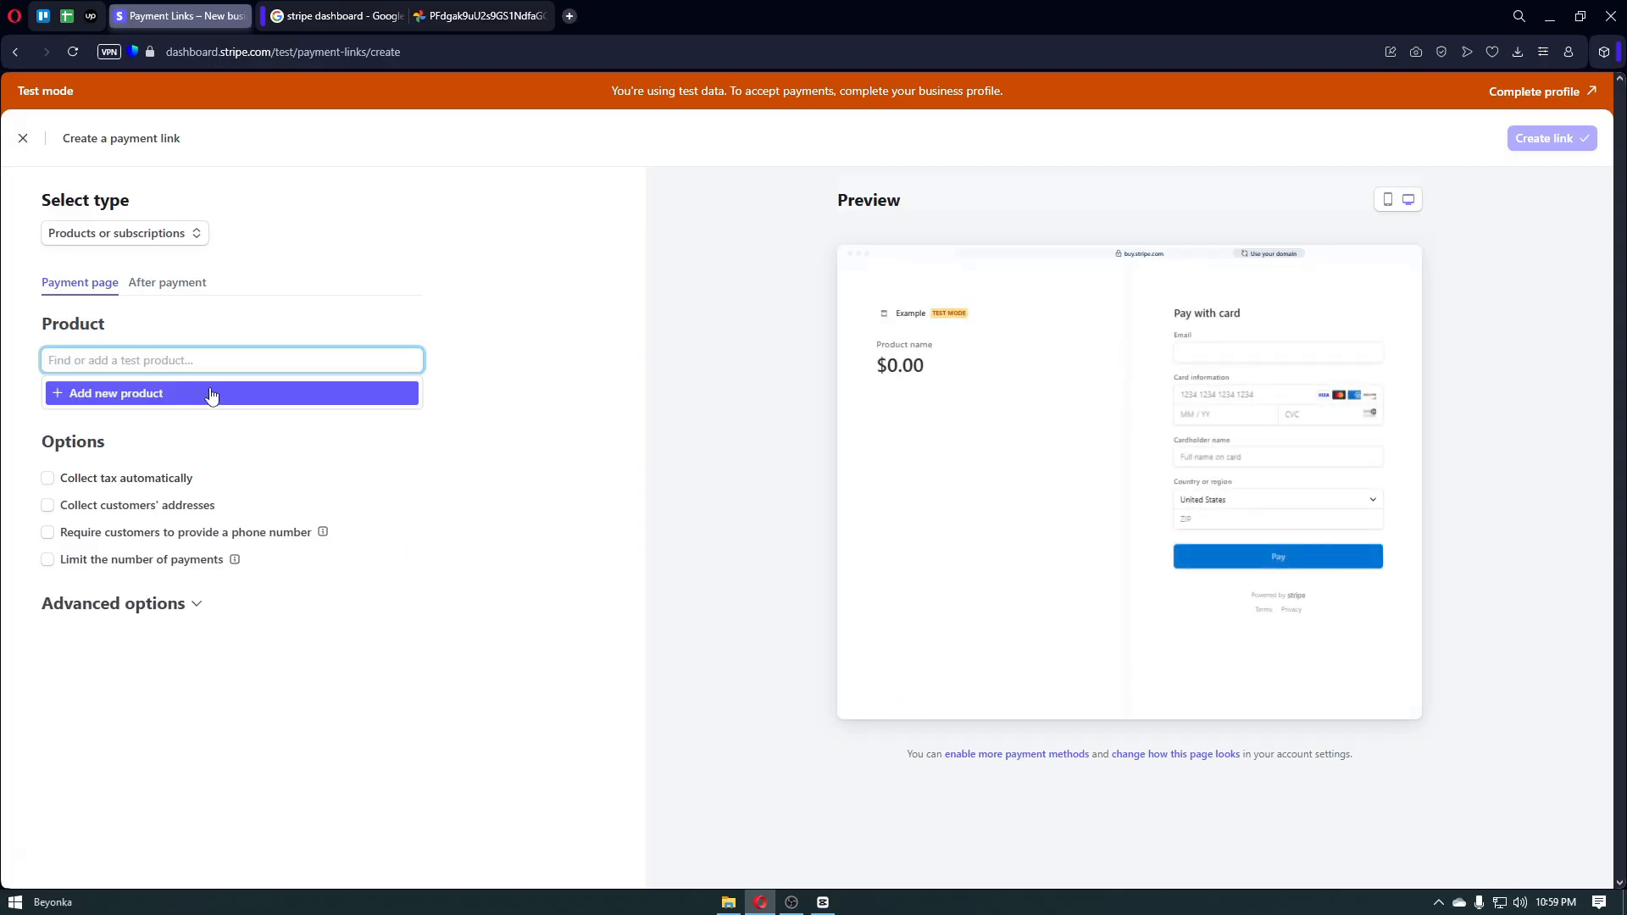
{"action": "left_click", "coordinate": [148, 240]}
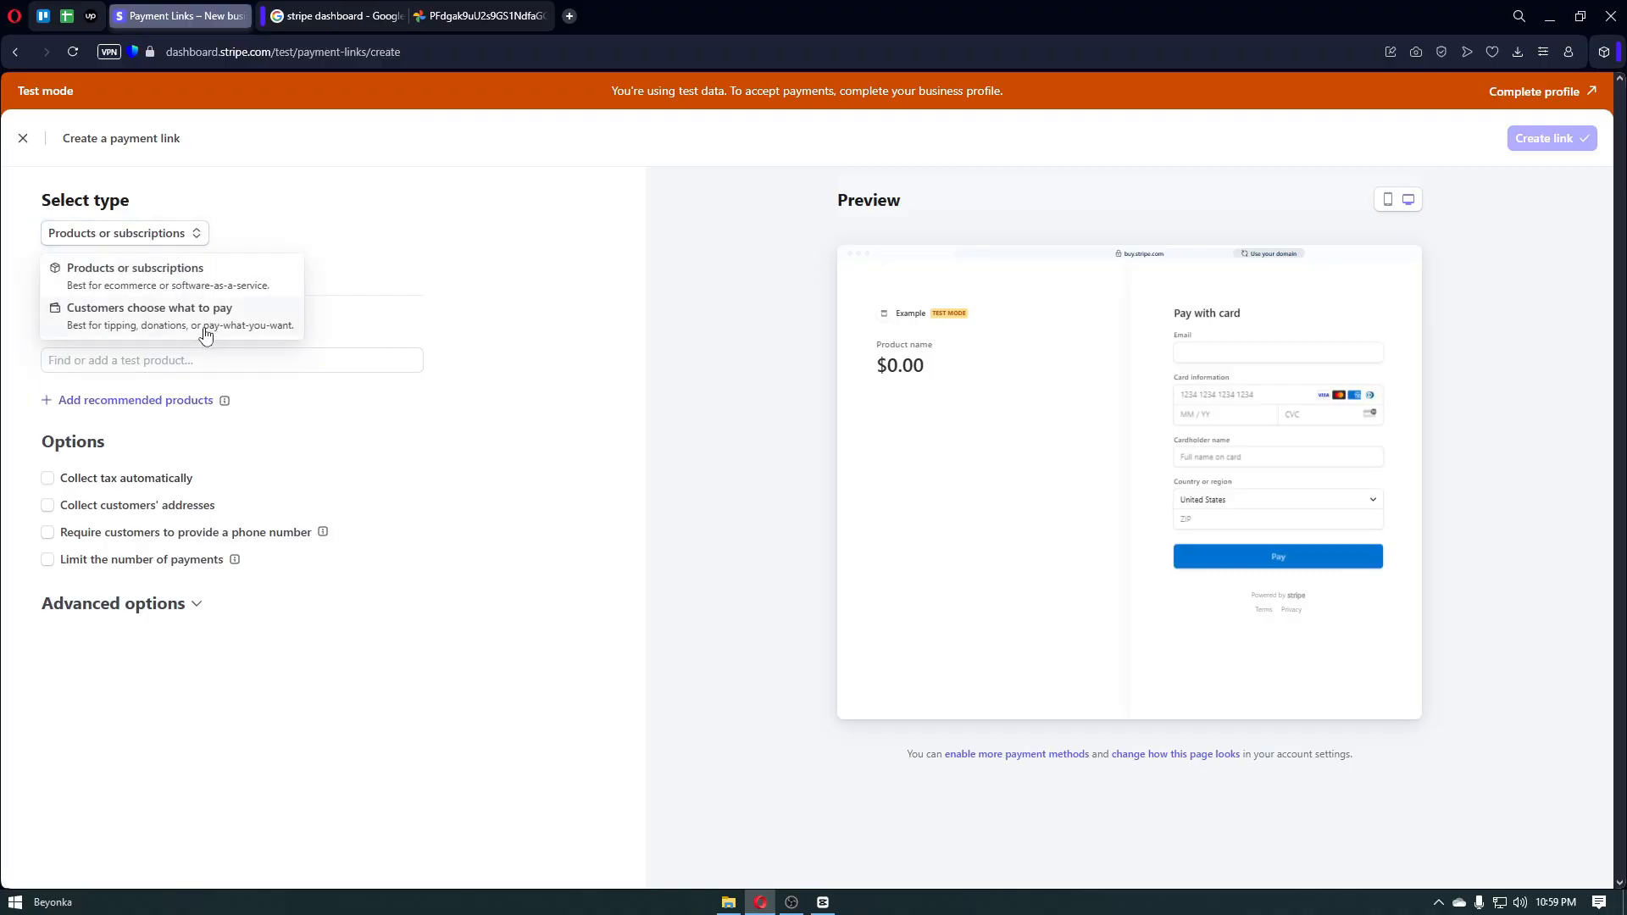
{"action": "left_click", "coordinate": [415, 269]}
{"action": "left_click", "coordinate": [23, 138]}
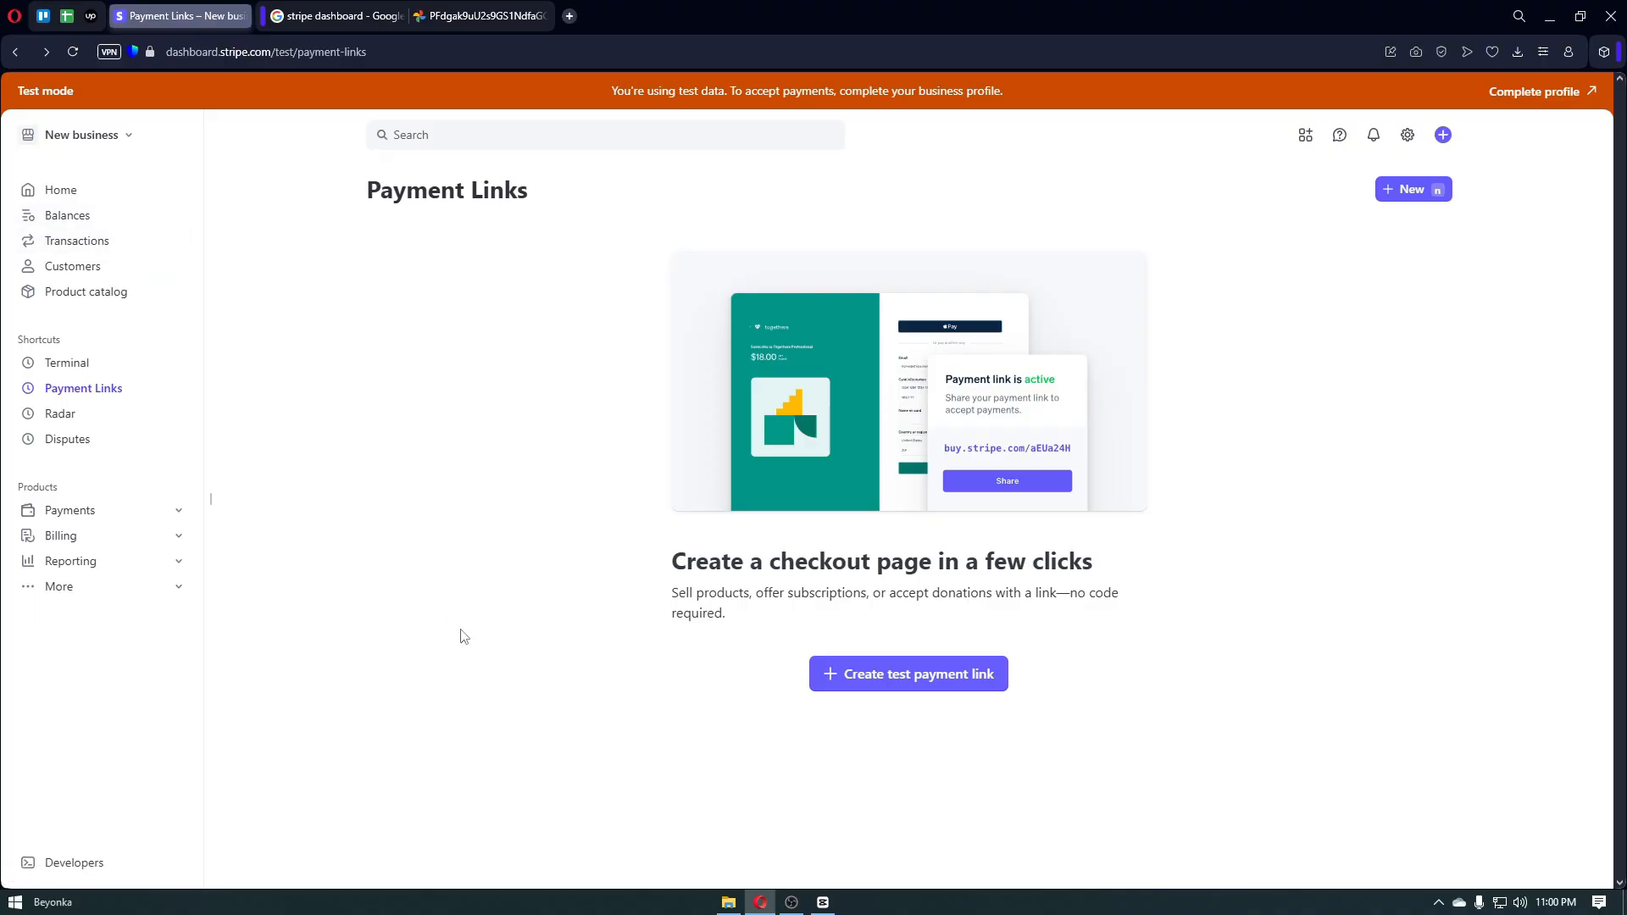
Go to the dashboard home and examine the Today and overview sections down to failed payments, new customers and top customers by spend.
{"action": "left_click", "coordinate": [71, 198]}
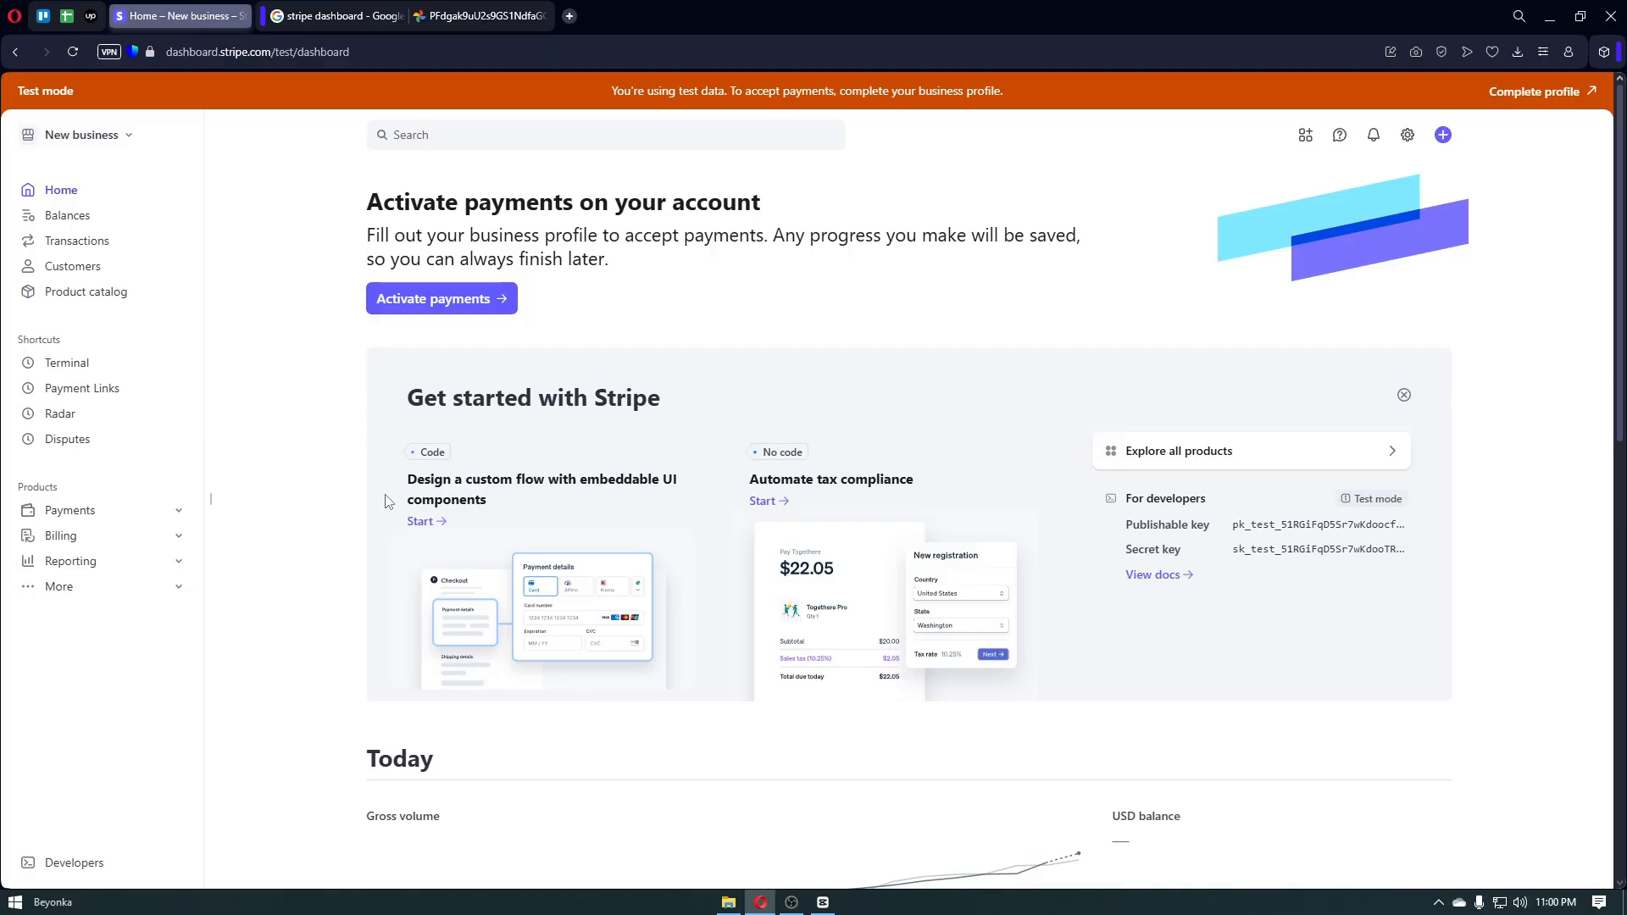
{"action": "scroll", "coordinate": [386, 501], "scroll_direction": "down", "scroll_amount": 5}
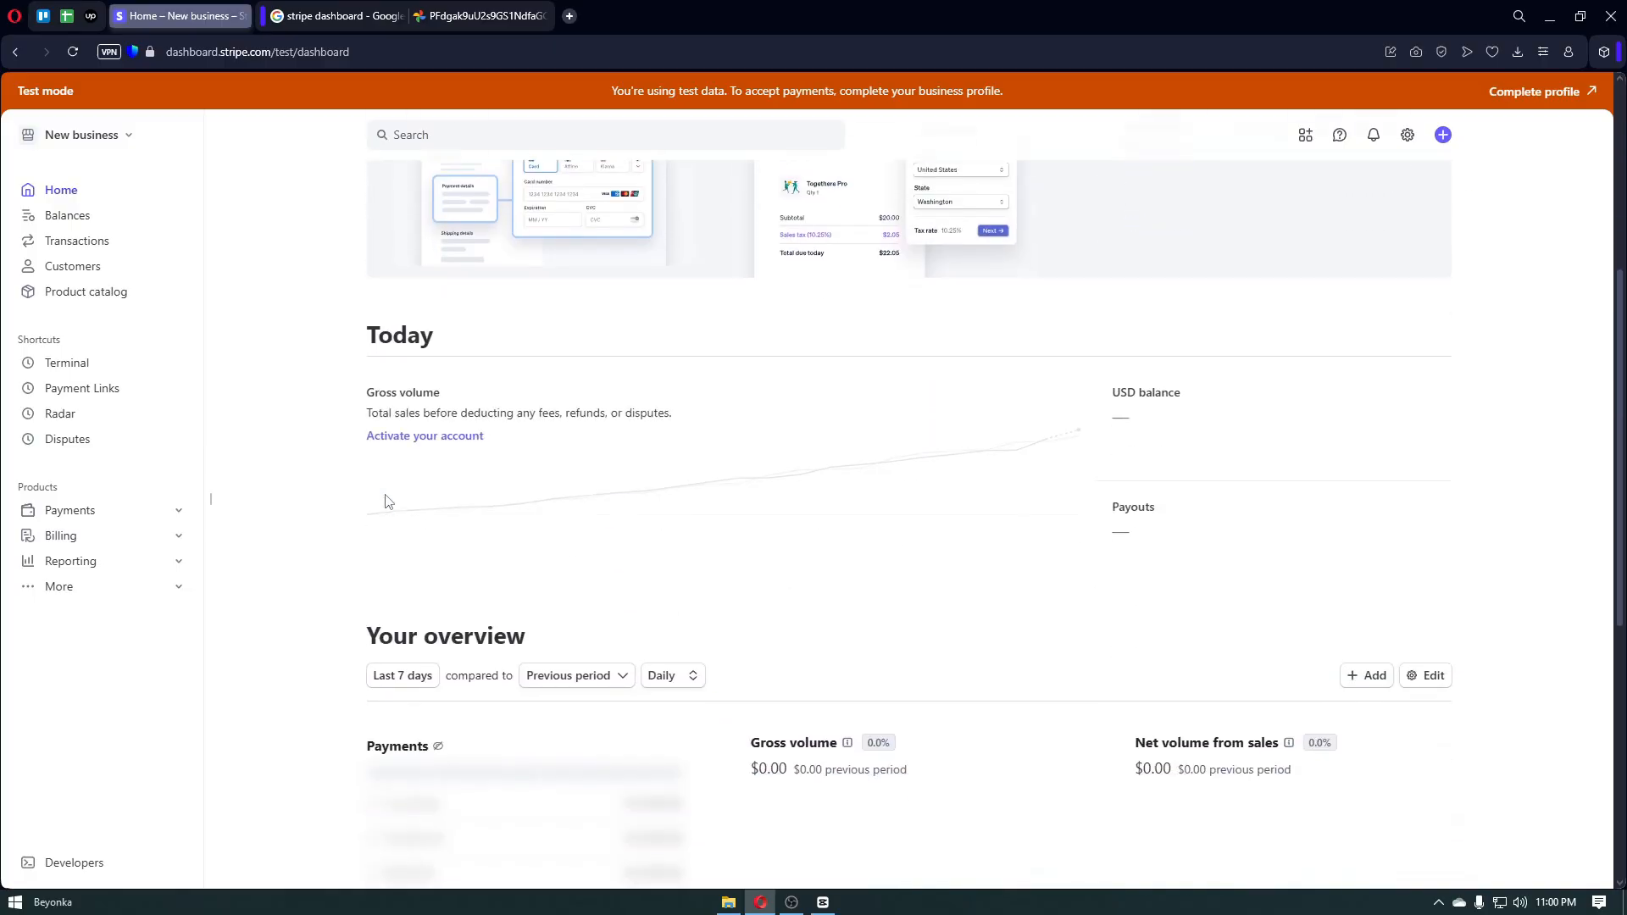
{"action": "scroll", "coordinate": [385, 501], "scroll_direction": "down", "scroll_amount": 2}
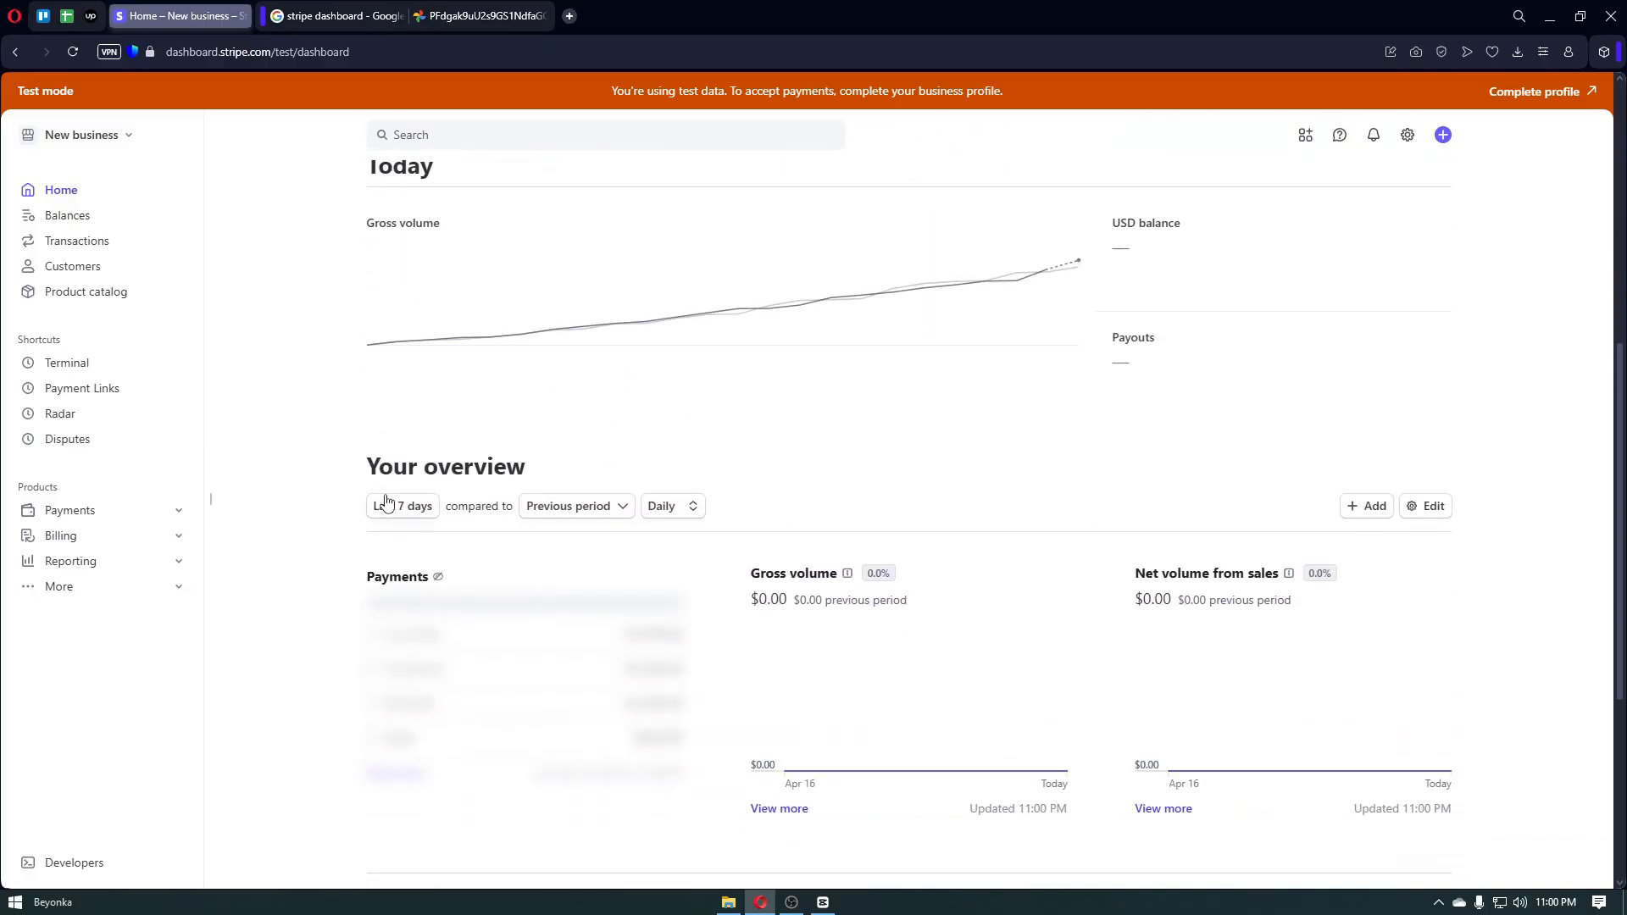
{"action": "scroll", "coordinate": [386, 501], "scroll_direction": "down", "scroll_amount": 1}
{"action": "scroll", "coordinate": [385, 494], "scroll_direction": "down", "scroll_amount": 1}
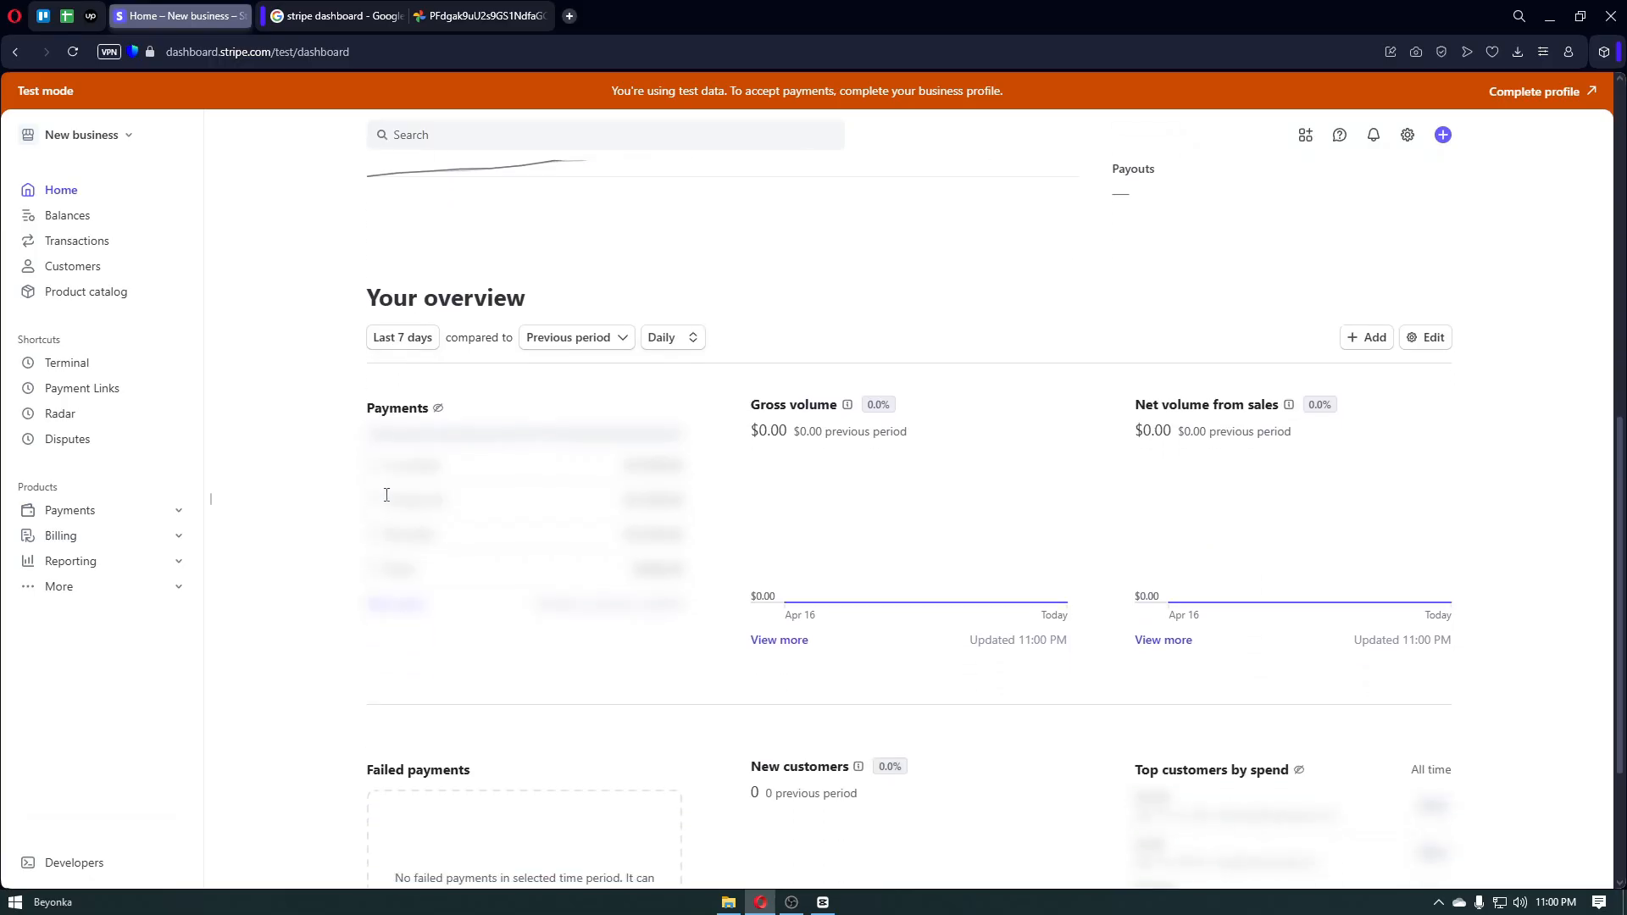
{"action": "scroll", "coordinate": [386, 501], "scroll_direction": "down", "scroll_amount": 1}
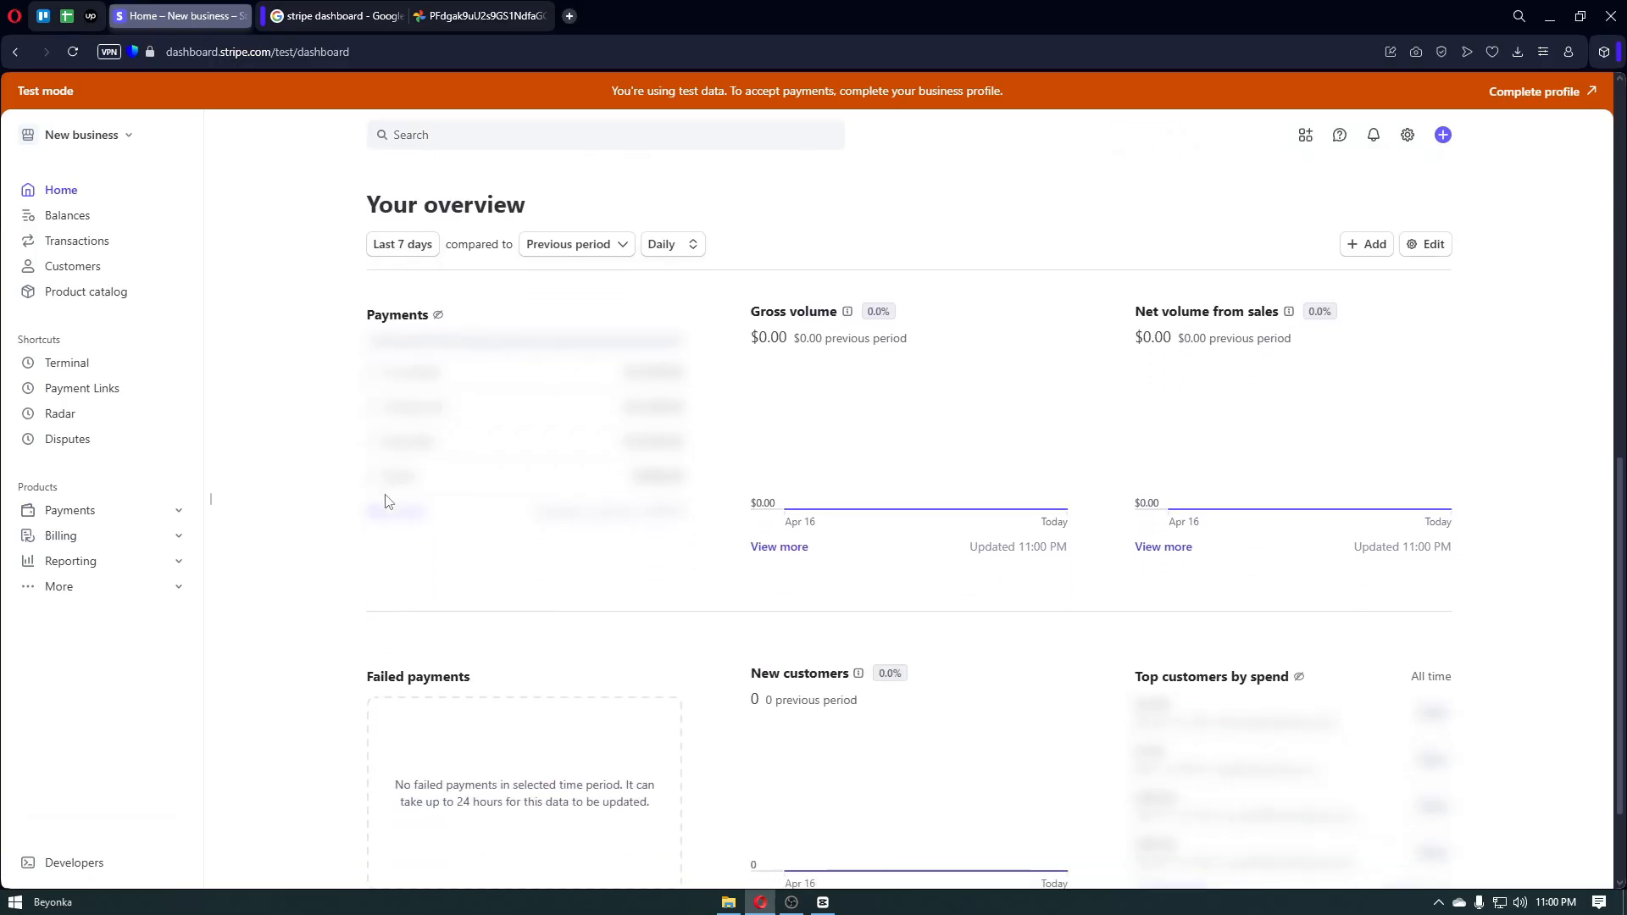
{"action": "scroll", "coordinate": [386, 501], "scroll_direction": "down", "scroll_amount": 1}
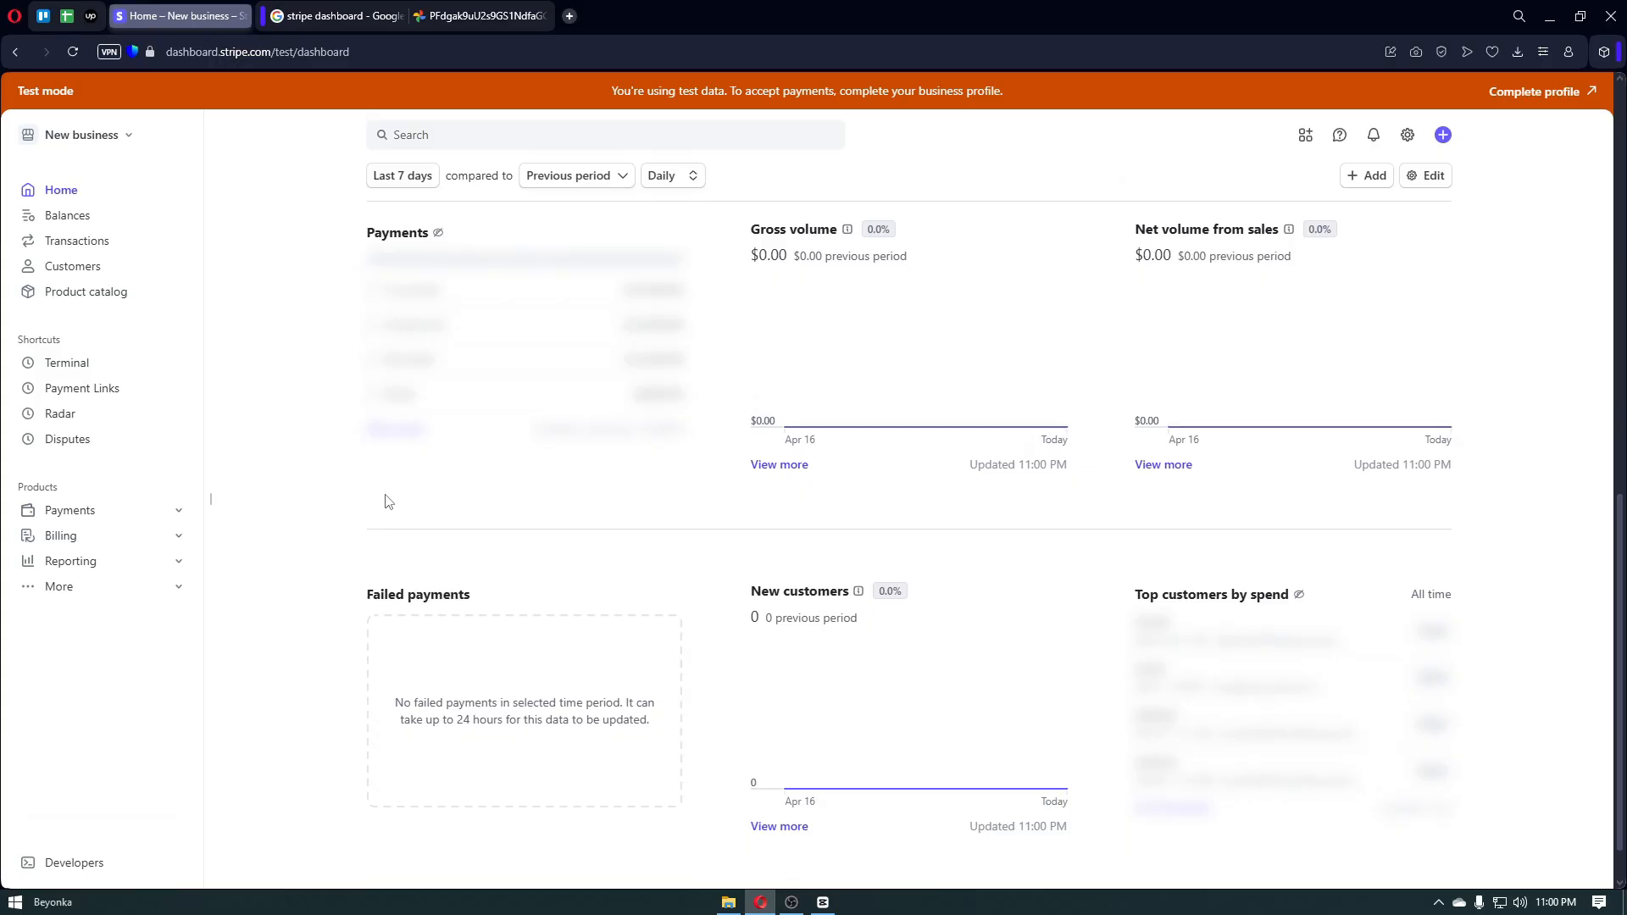
{"action": "scroll", "coordinate": [386, 500], "scroll_direction": "down", "scroll_amount": 1}
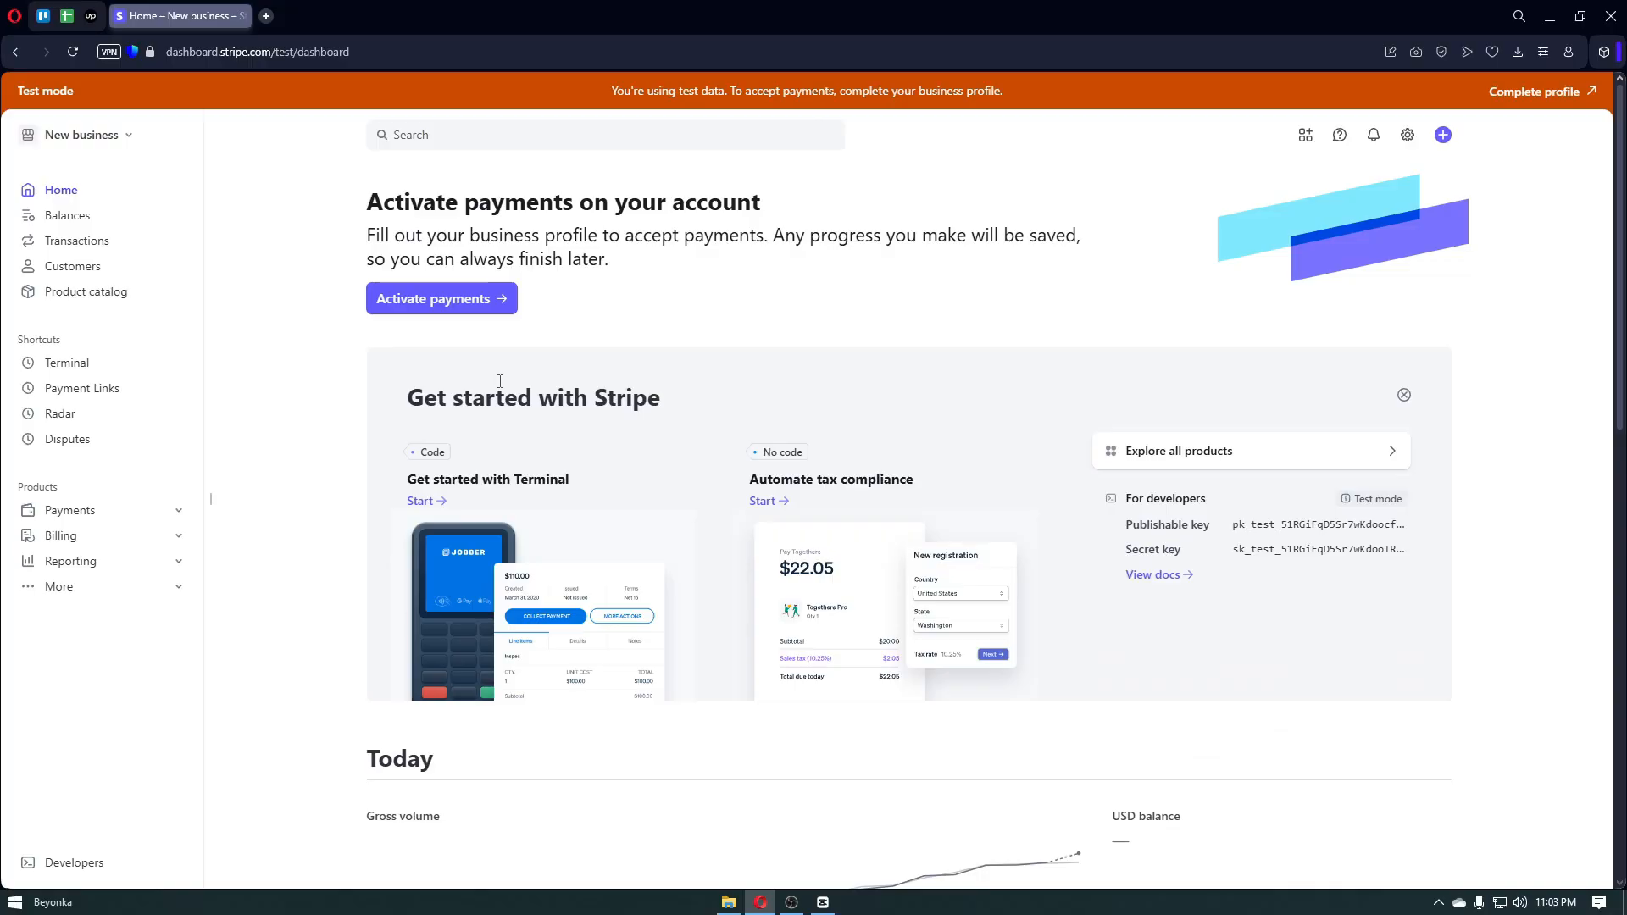
View the Balances overview and expand the More and Payments product groups to see the products they contain.
{"action": "left_click", "coordinate": [90, 222]}
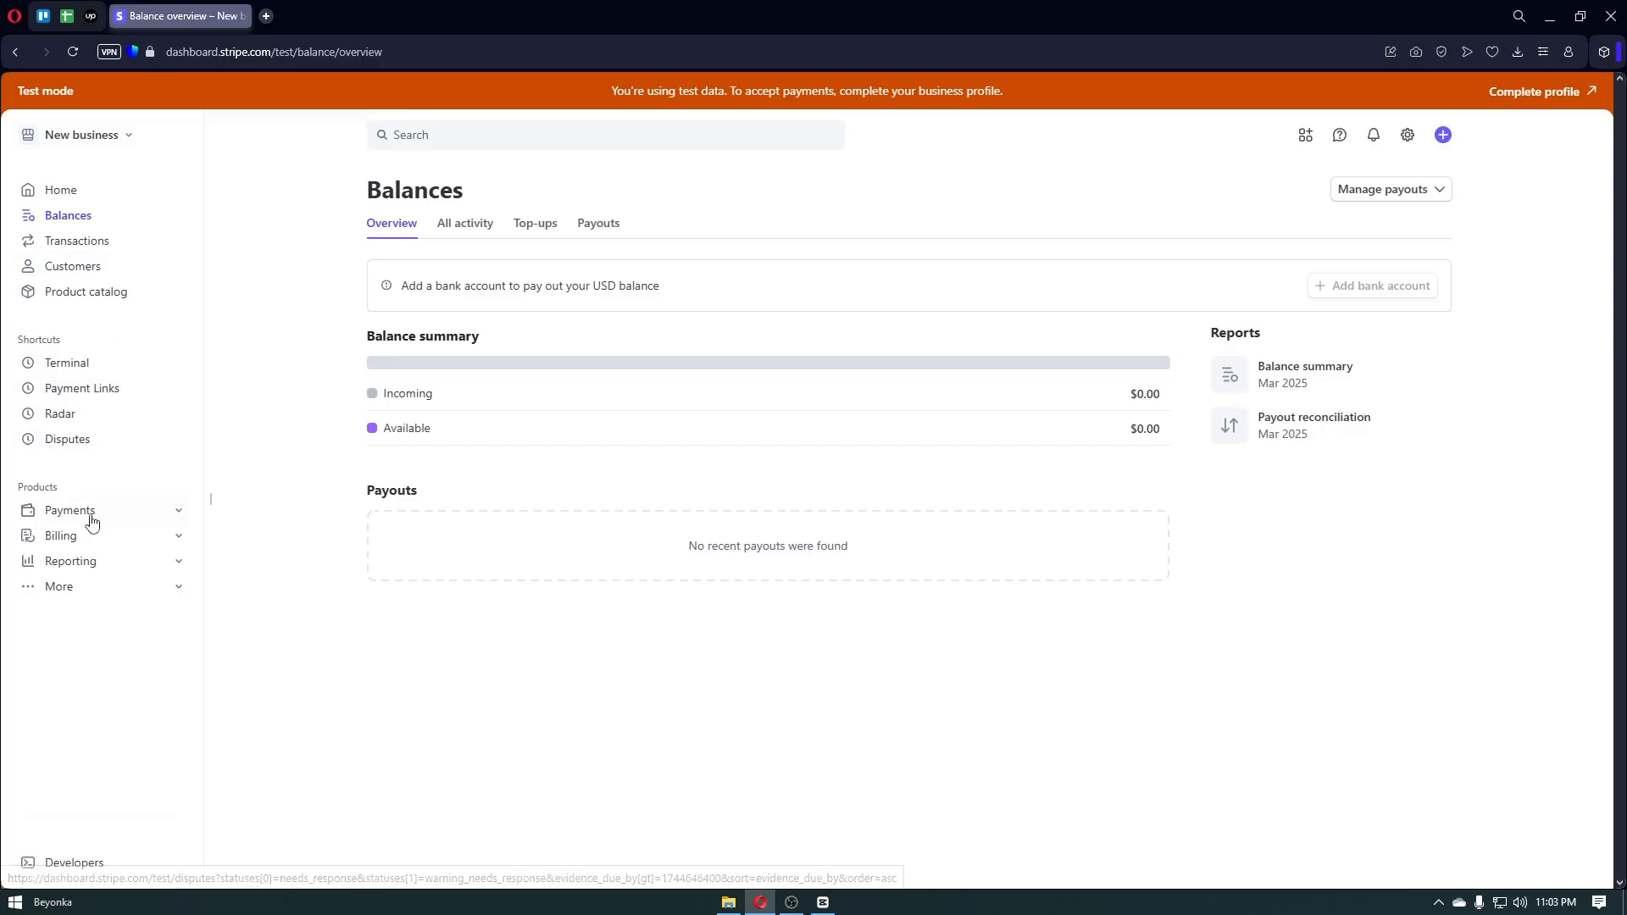
{"action": "left_click", "coordinate": [93, 588]}
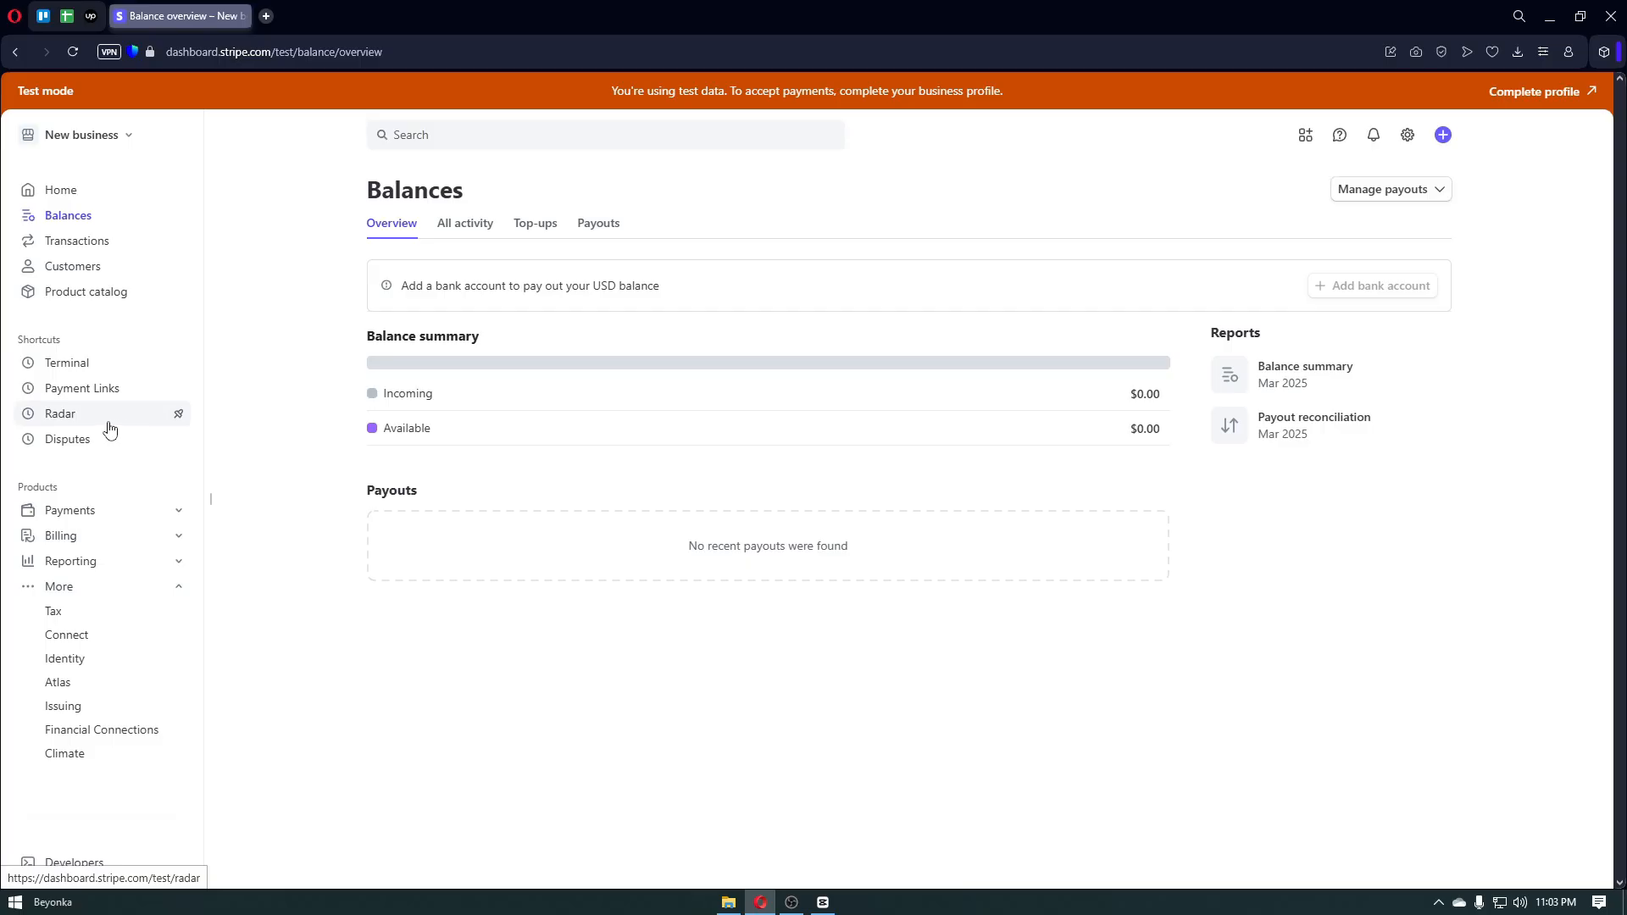
{"action": "left_click", "coordinate": [113, 512]}
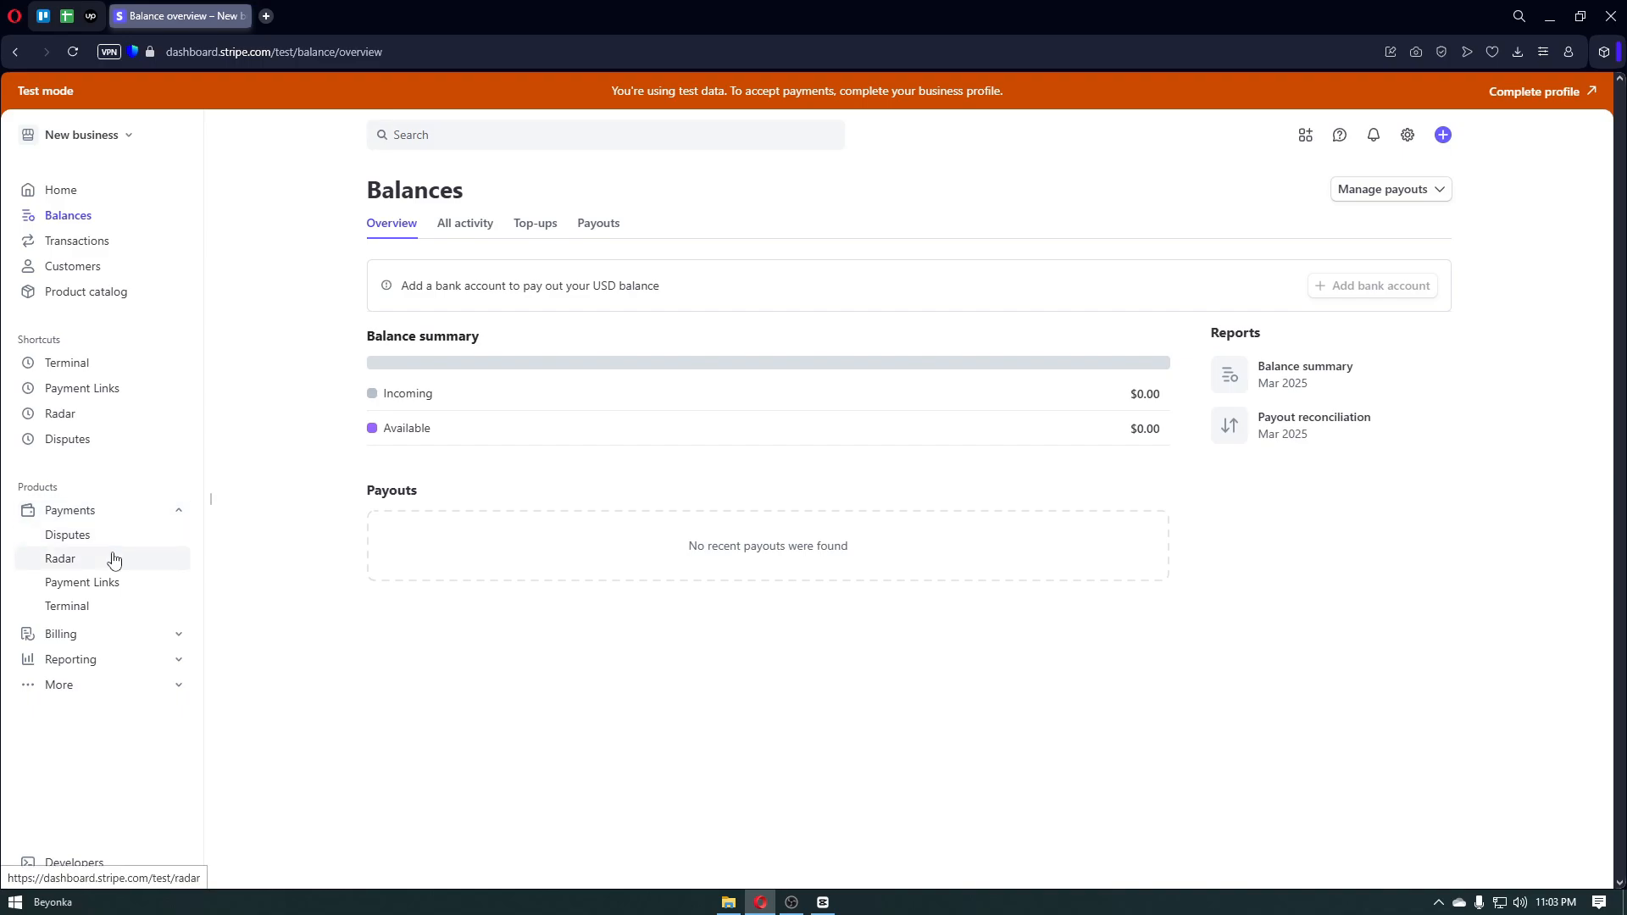
Return to the dashboard home, view the business type stage of the payments activation form, and close the form.
{"action": "key", "text": "alt+Left"}
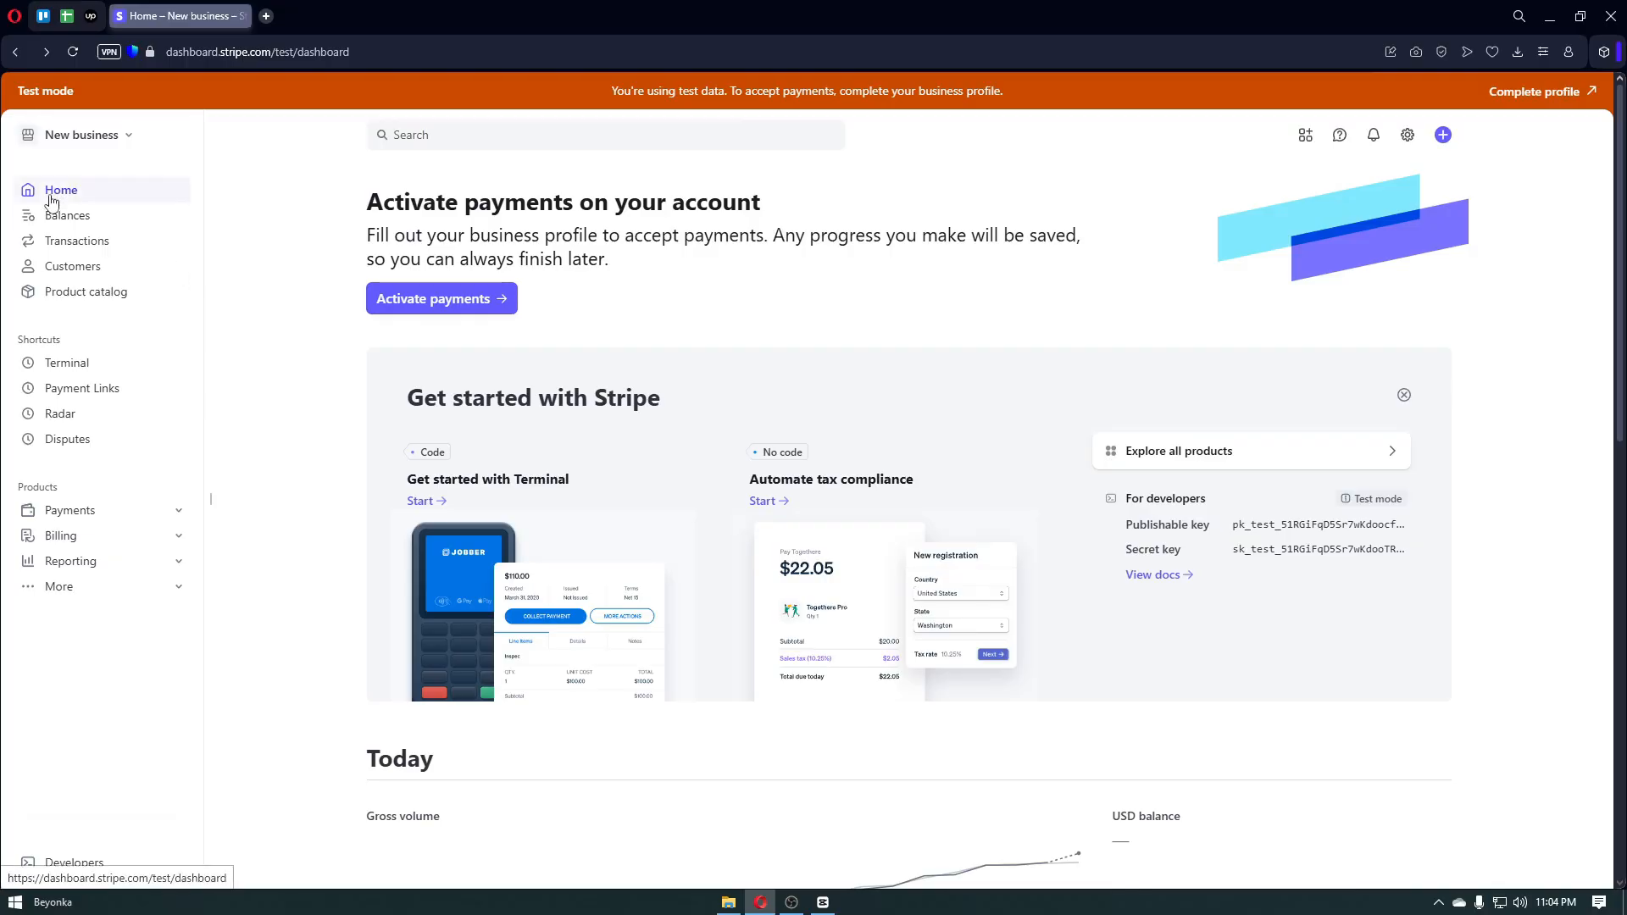
{"action": "left_click", "coordinate": [449, 310]}
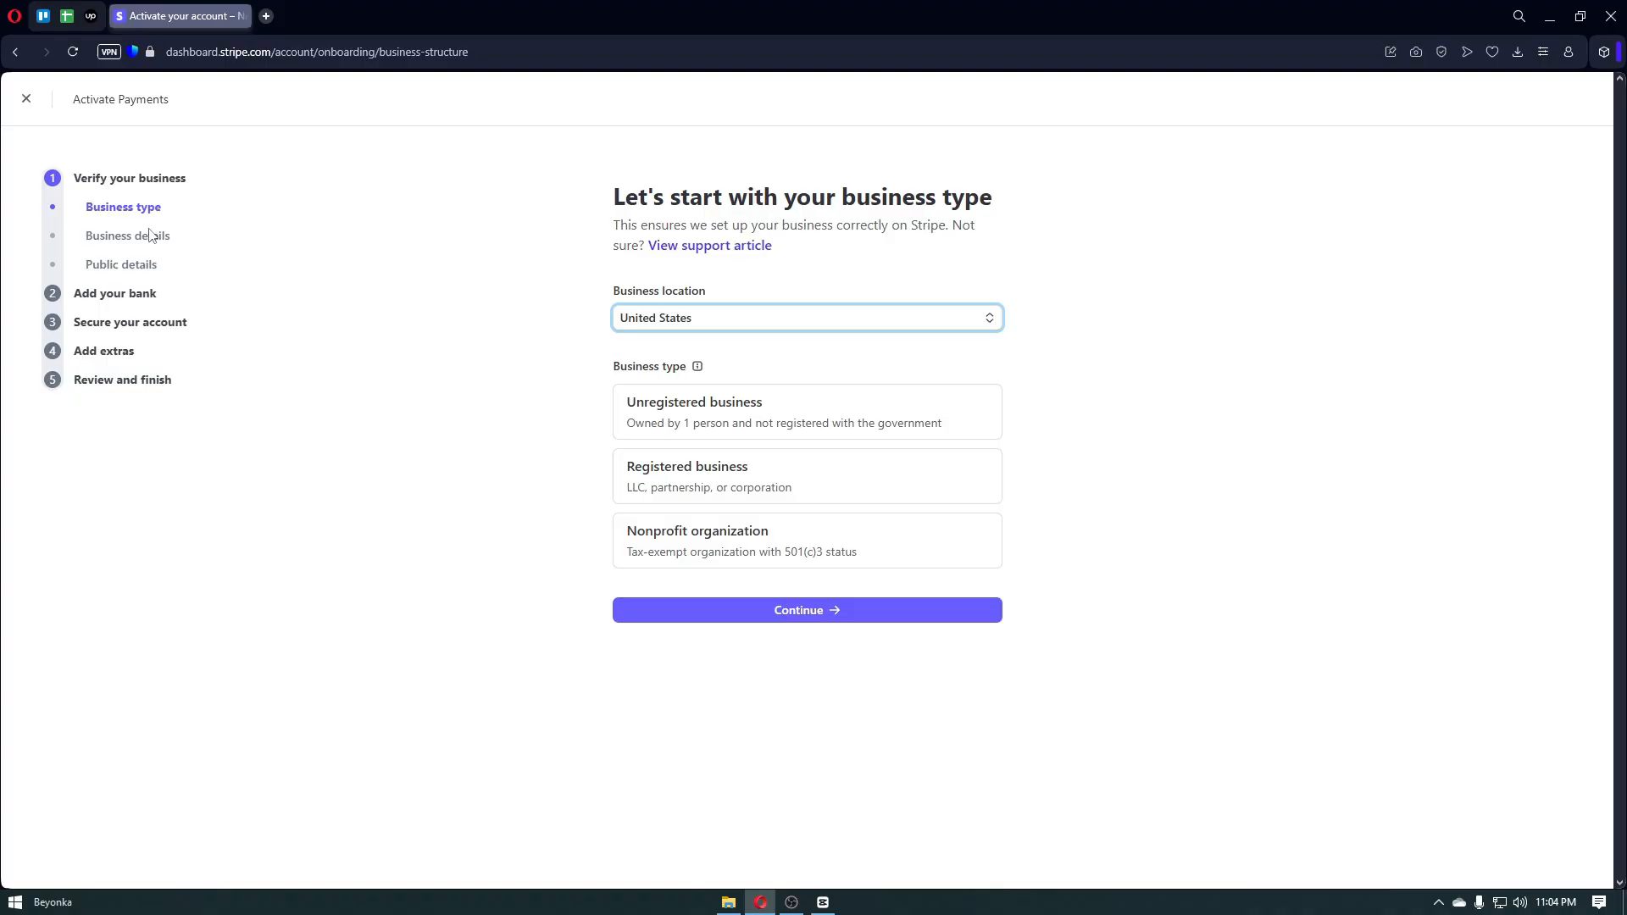
{"action": "left_click", "coordinate": [26, 99]}
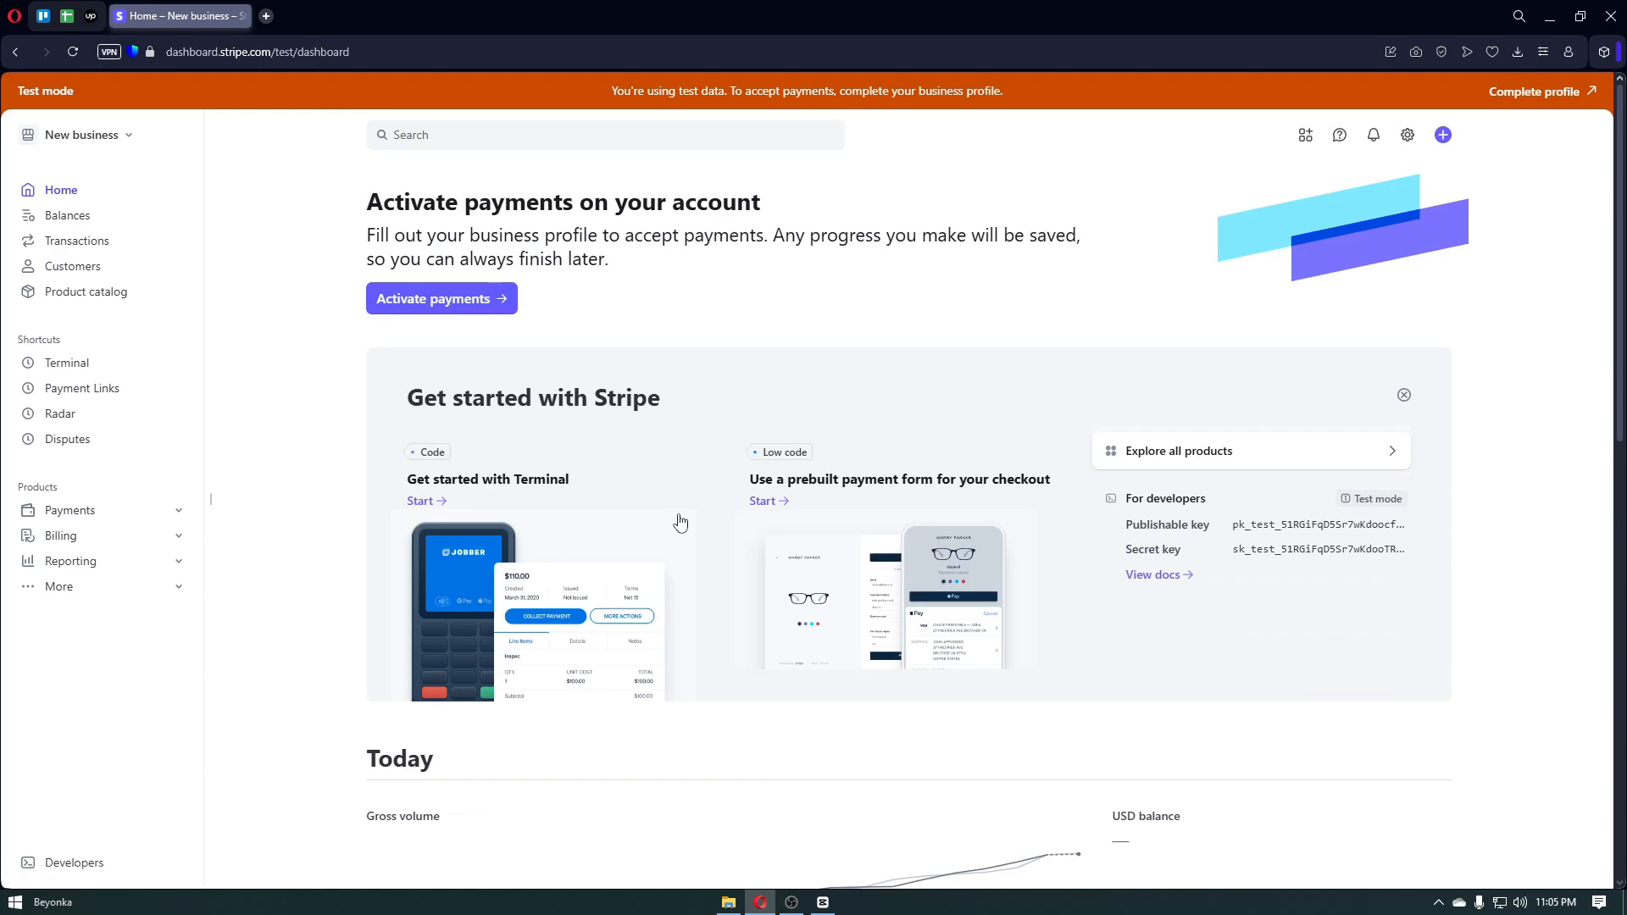
Review the home page's gross volume, USD balance and payouts, along with all the charts under Your overview.
{"action": "scroll", "coordinate": [662, 520], "scroll_direction": "down", "scroll_amount": 4}
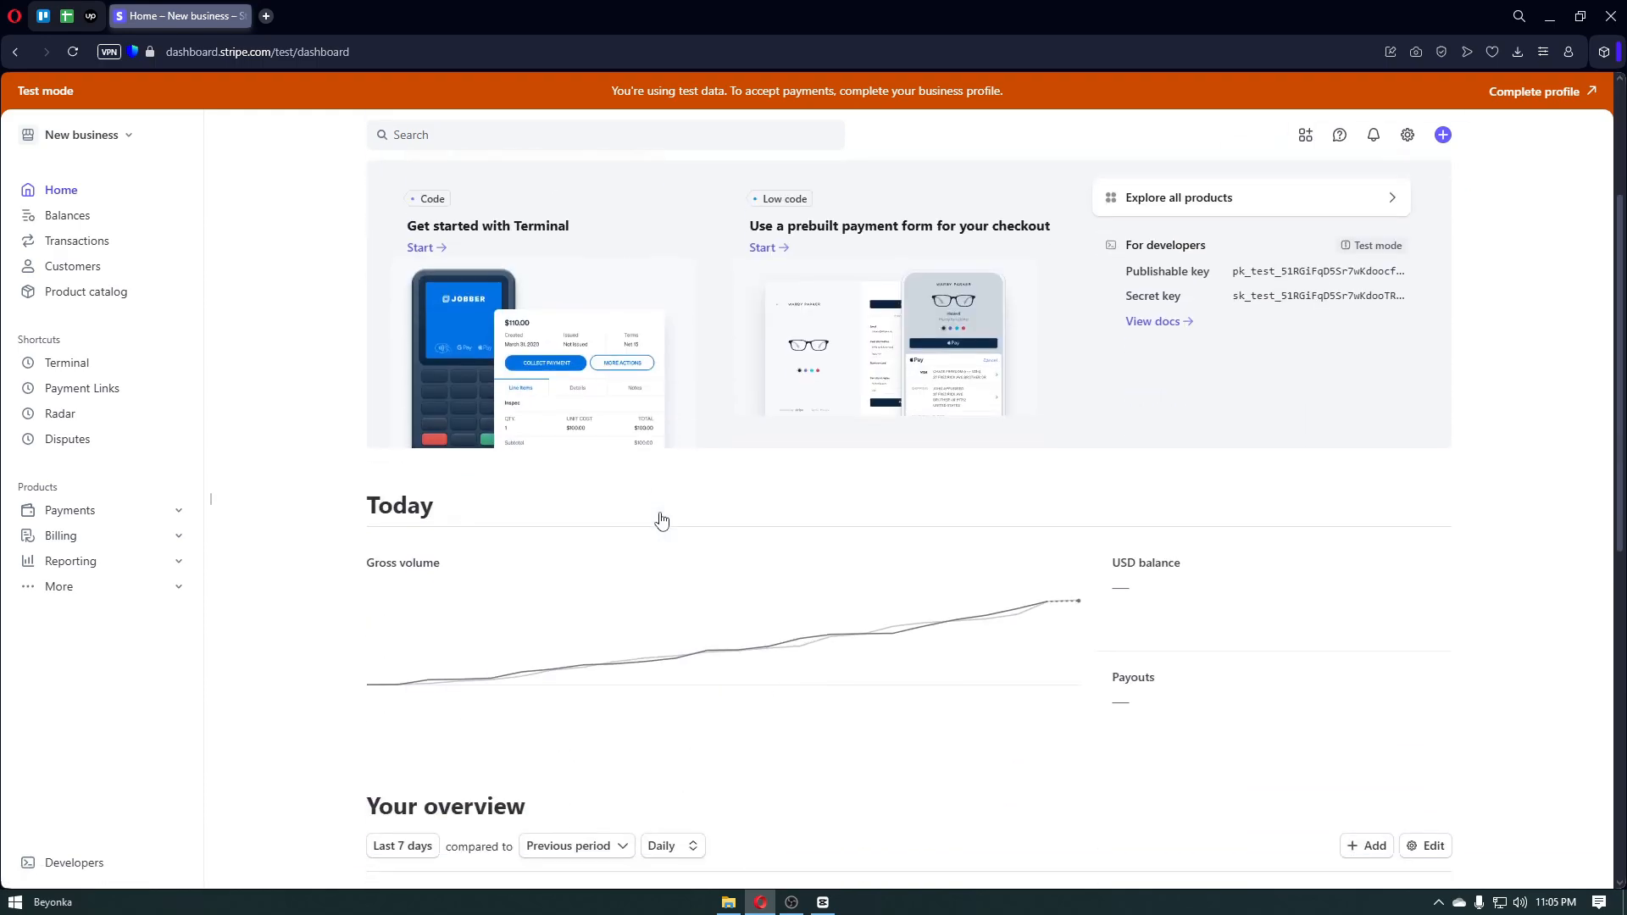
{"action": "scroll", "coordinate": [645, 526], "scroll_direction": "down", "scroll_amount": 1}
{"action": "scroll", "coordinate": [643, 524], "scroll_direction": "down", "scroll_amount": 2}
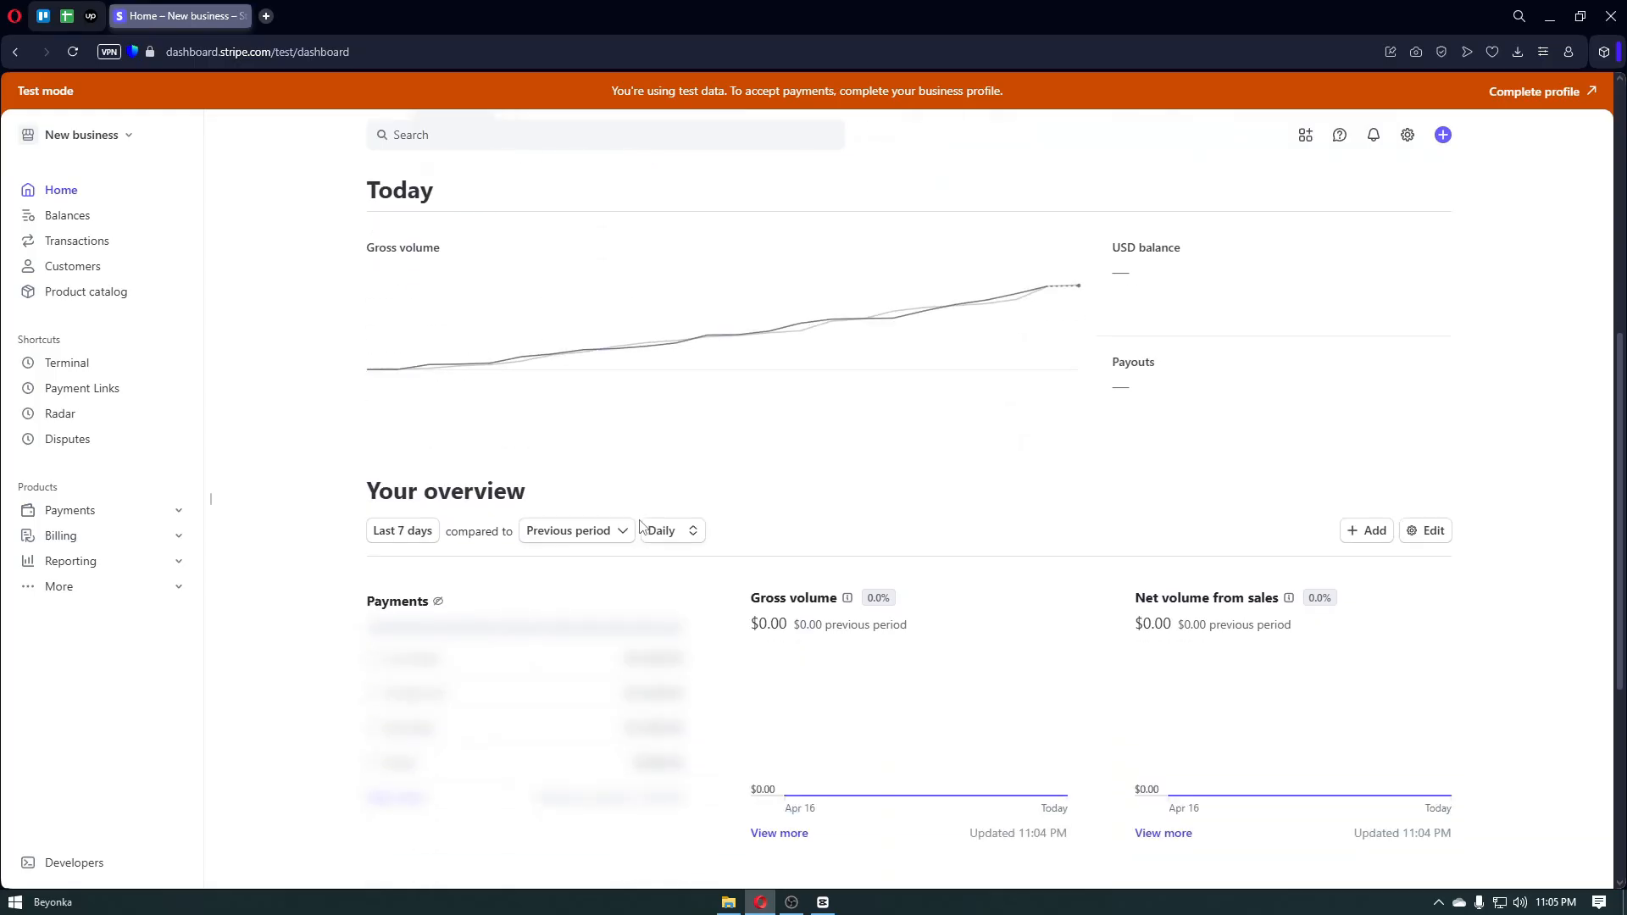
{"action": "scroll", "coordinate": [637, 526], "scroll_direction": "down", "scroll_amount": 1}
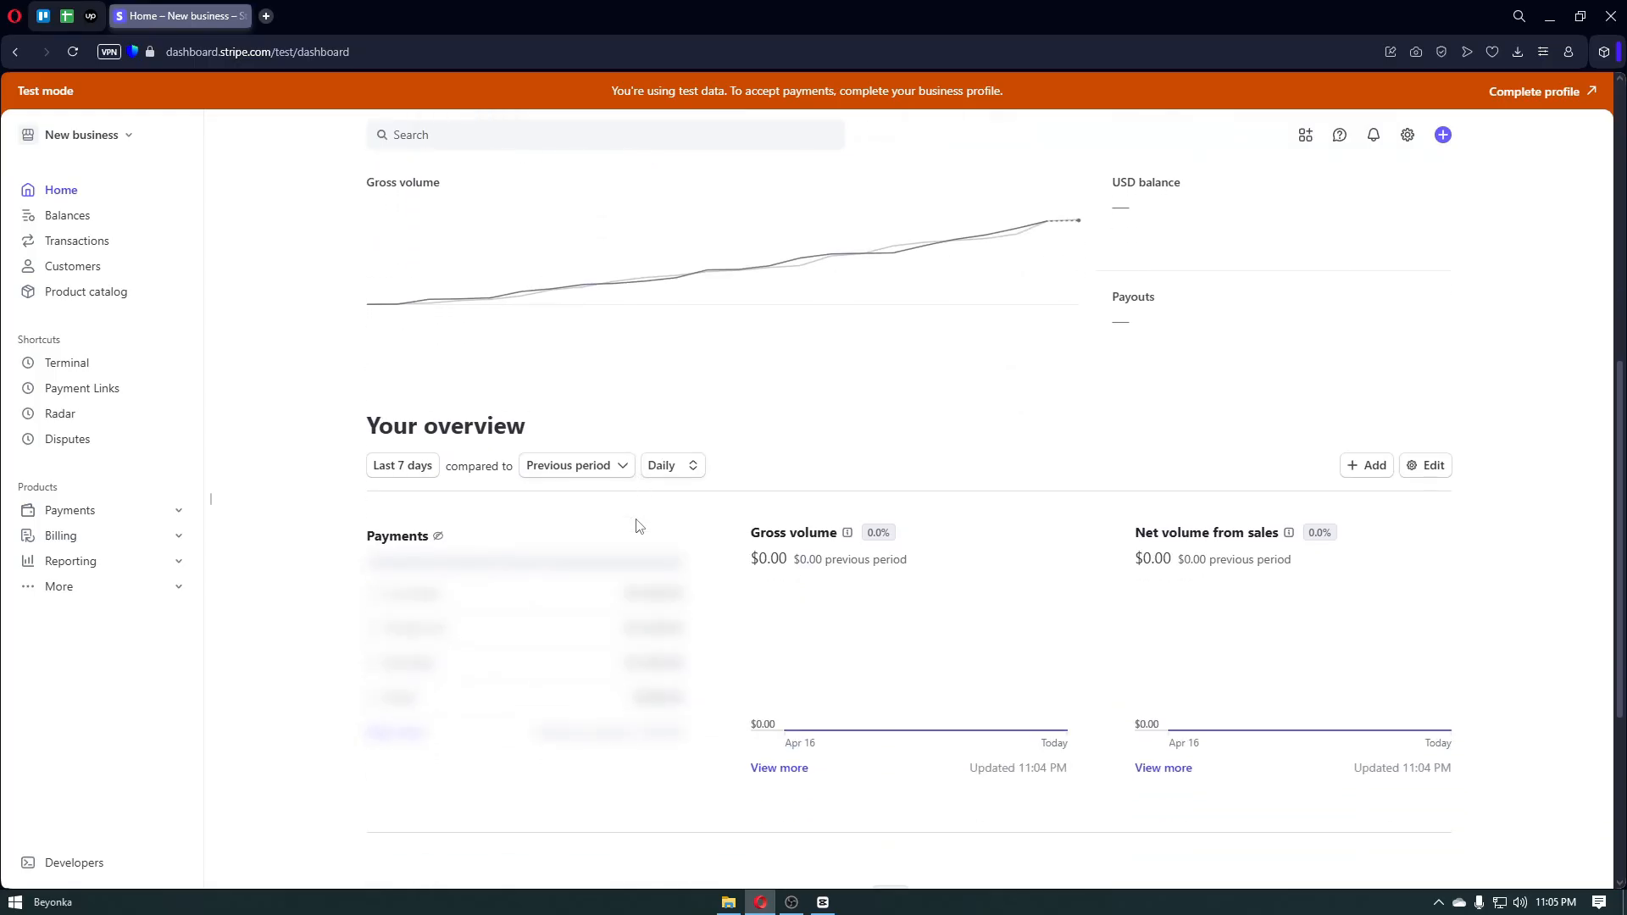
{"action": "scroll", "coordinate": [592, 530], "scroll_direction": "down", "scroll_amount": 2}
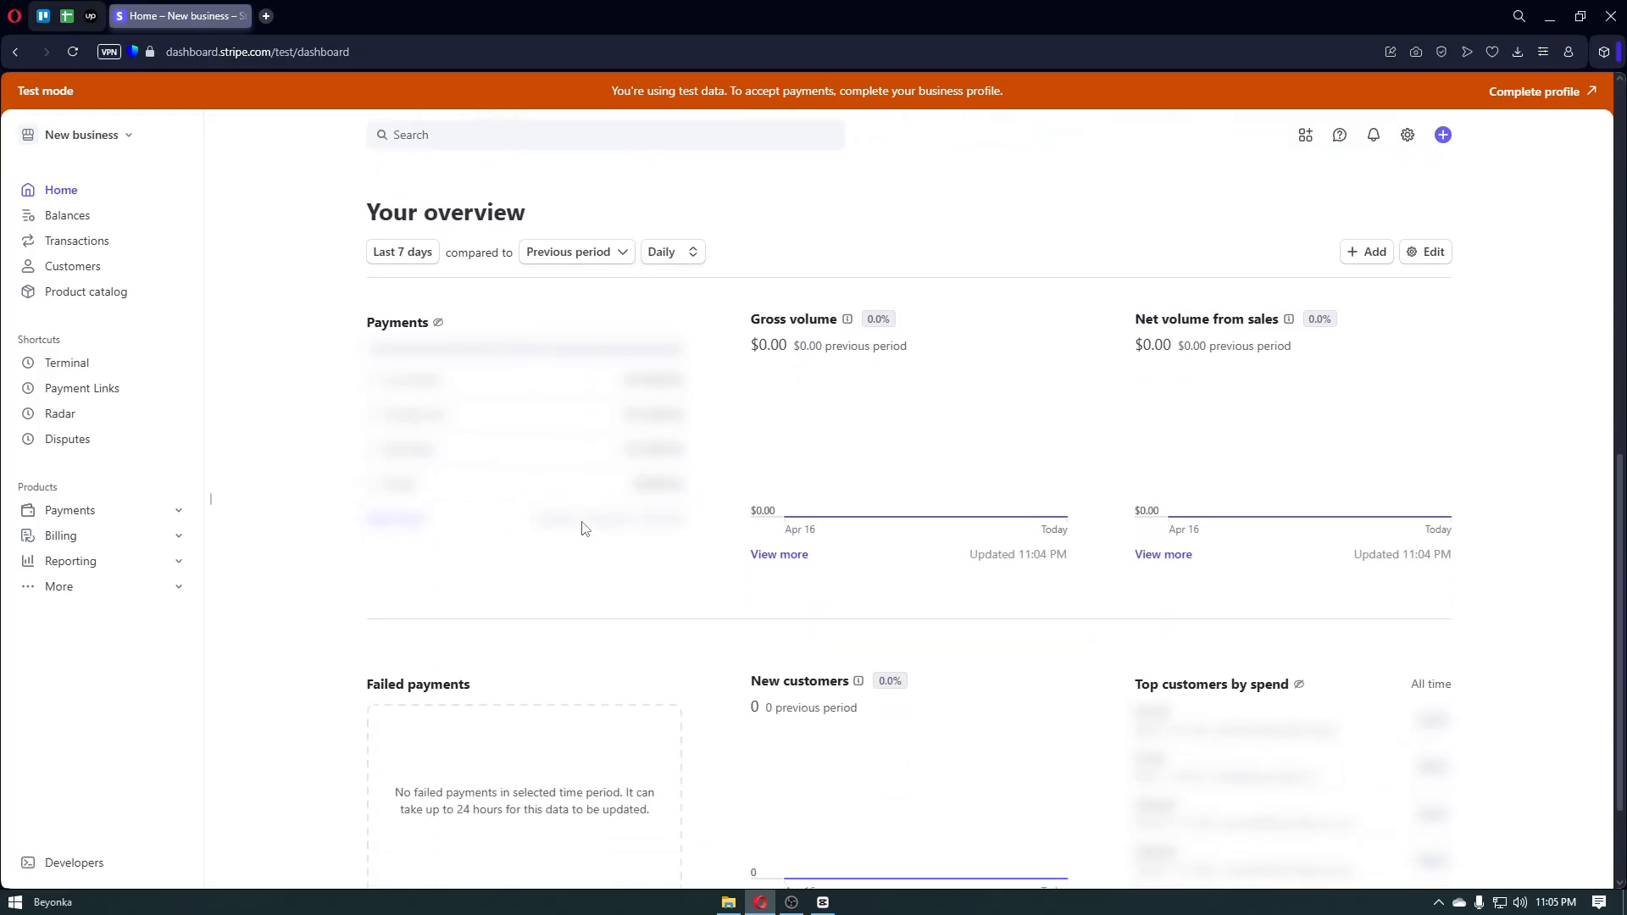
{"action": "scroll", "coordinate": [582, 528], "scroll_direction": "down", "scroll_amount": 1}
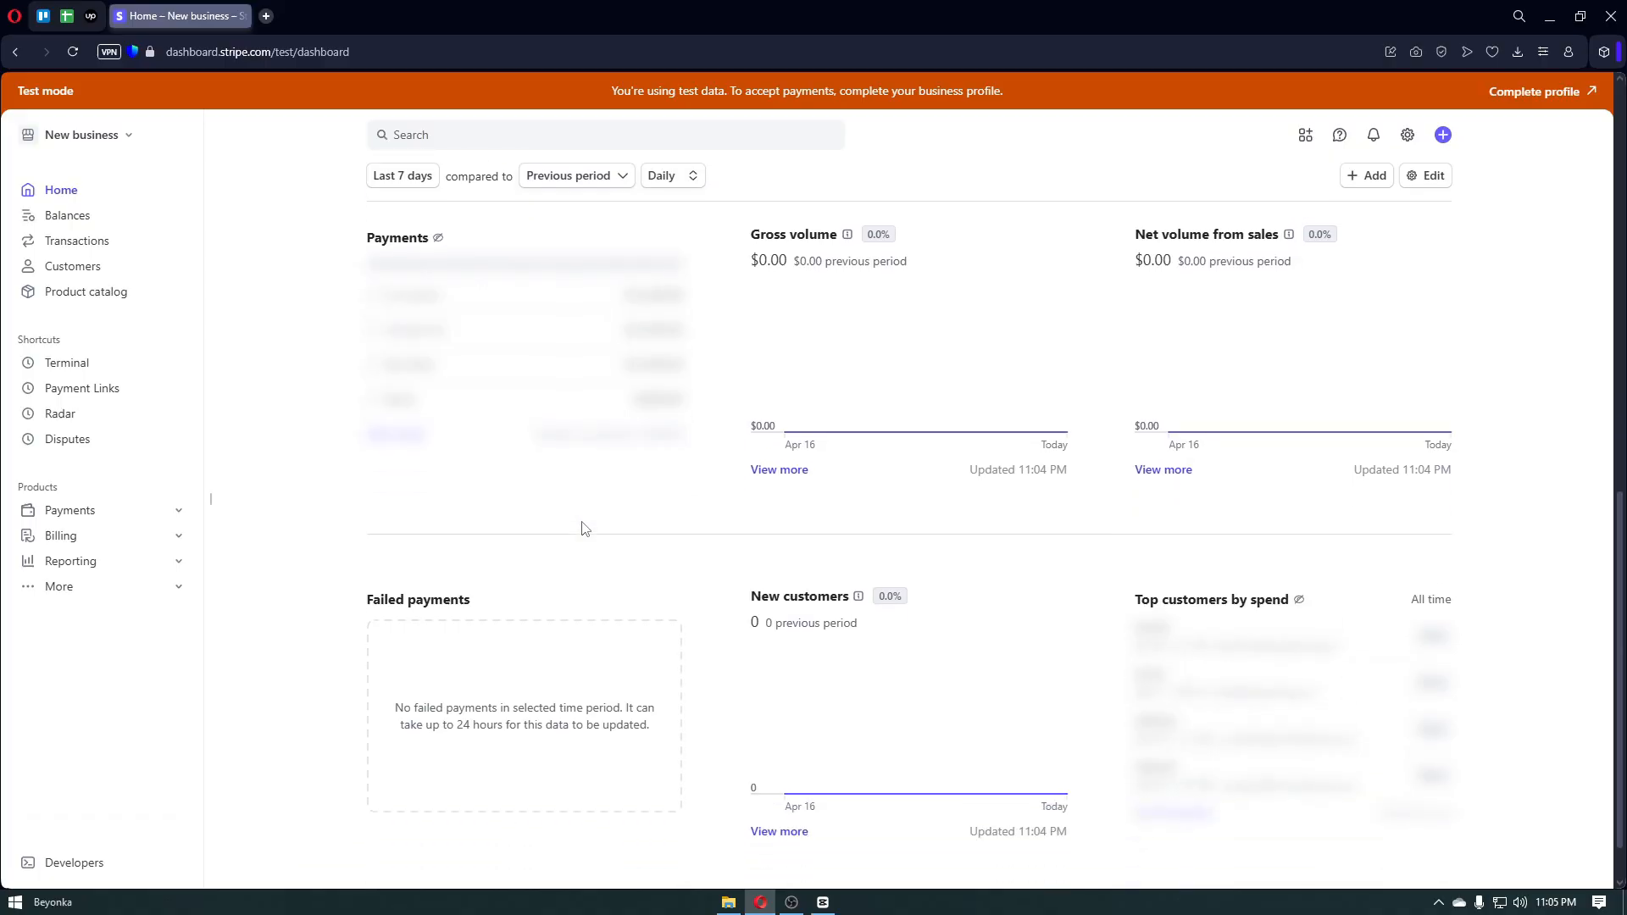
{"action": "scroll", "coordinate": [582, 529], "scroll_direction": "down", "scroll_amount": 1}
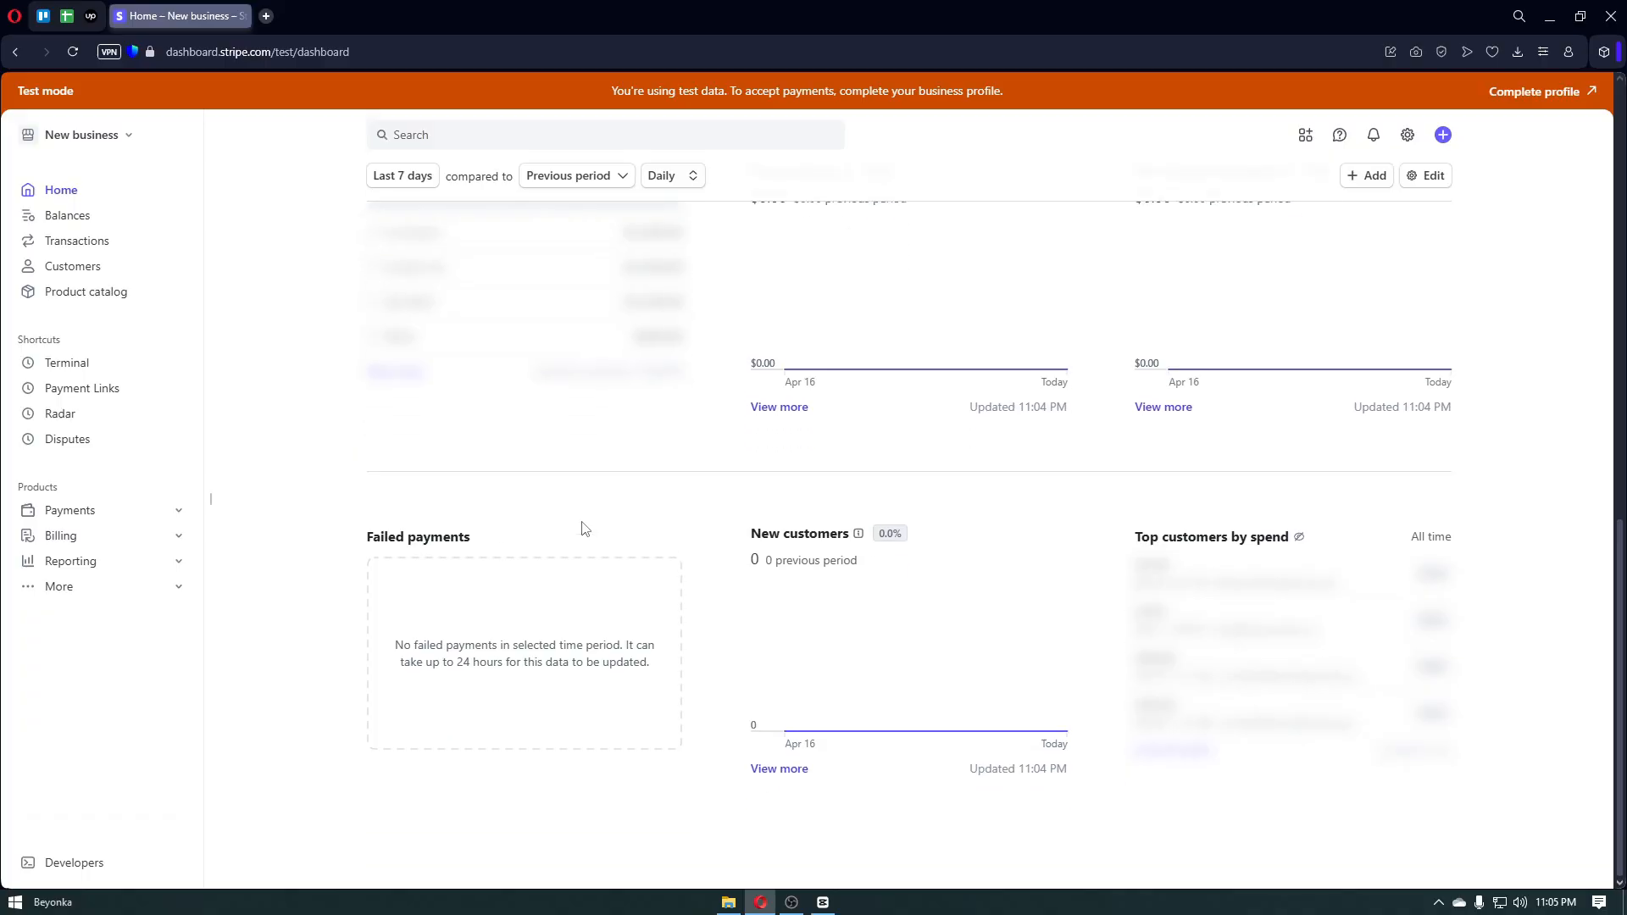
View the Balances overview, and examine the options for collecting payments on the Transactions page.
{"action": "left_click", "coordinate": [67, 219]}
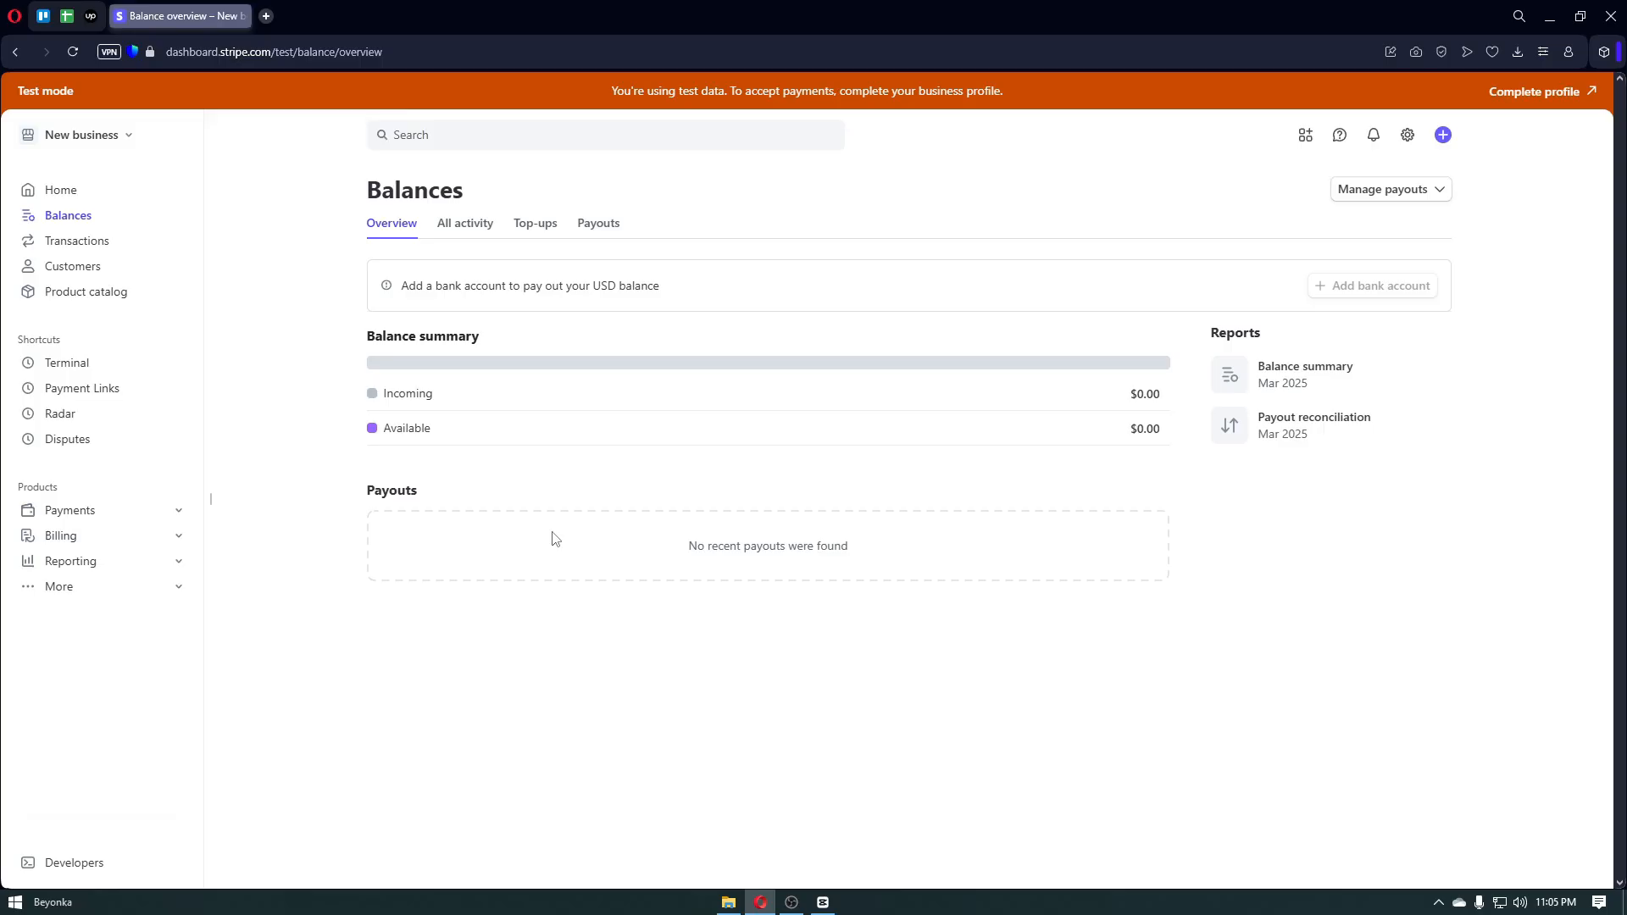
{"action": "left_click", "coordinate": [103, 245]}
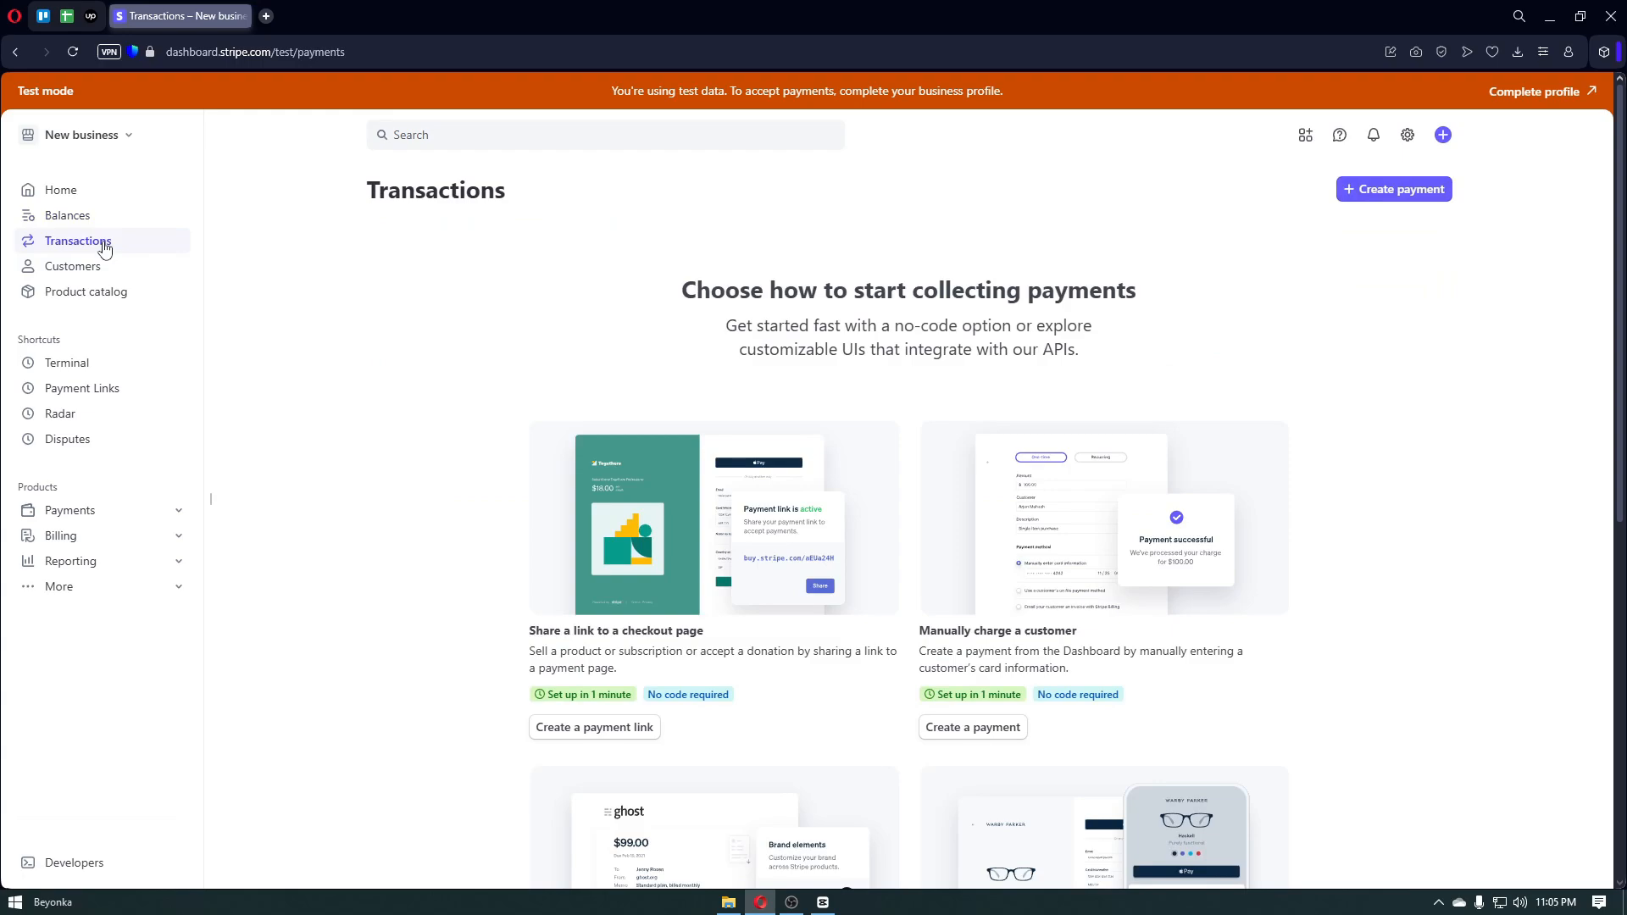
{"action": "scroll", "coordinate": [663, 640], "scroll_direction": "down", "scroll_amount": 4}
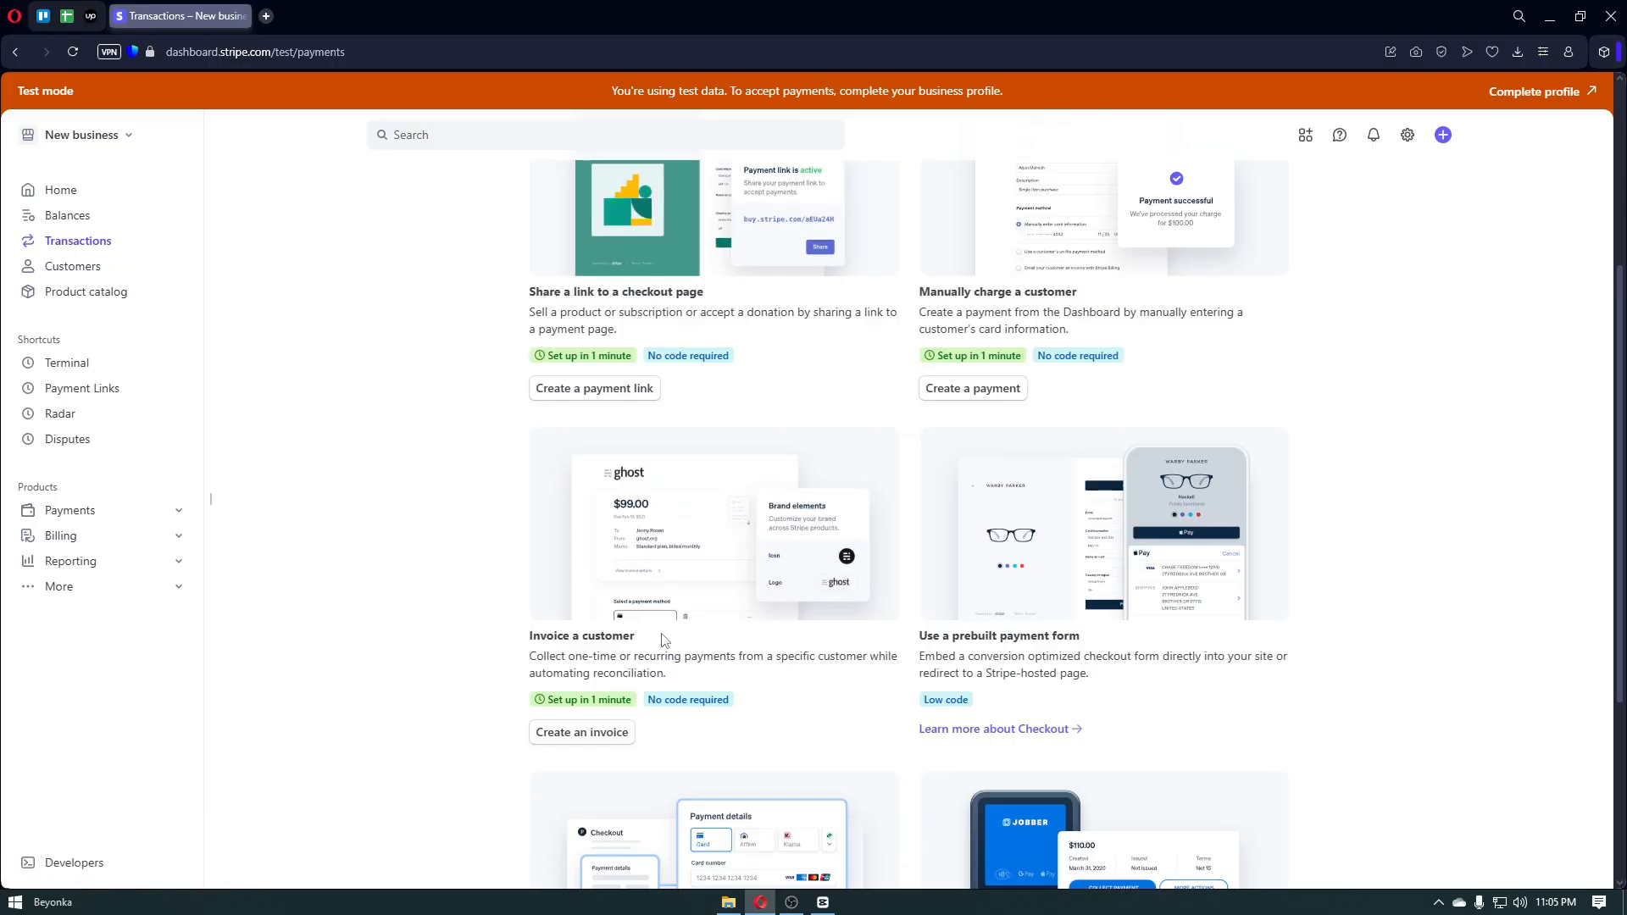
{"action": "scroll", "coordinate": [663, 640], "scroll_direction": "down", "scroll_amount": 1}
{"action": "scroll", "coordinate": [663, 639], "scroll_direction": "down", "scroll_amount": 1}
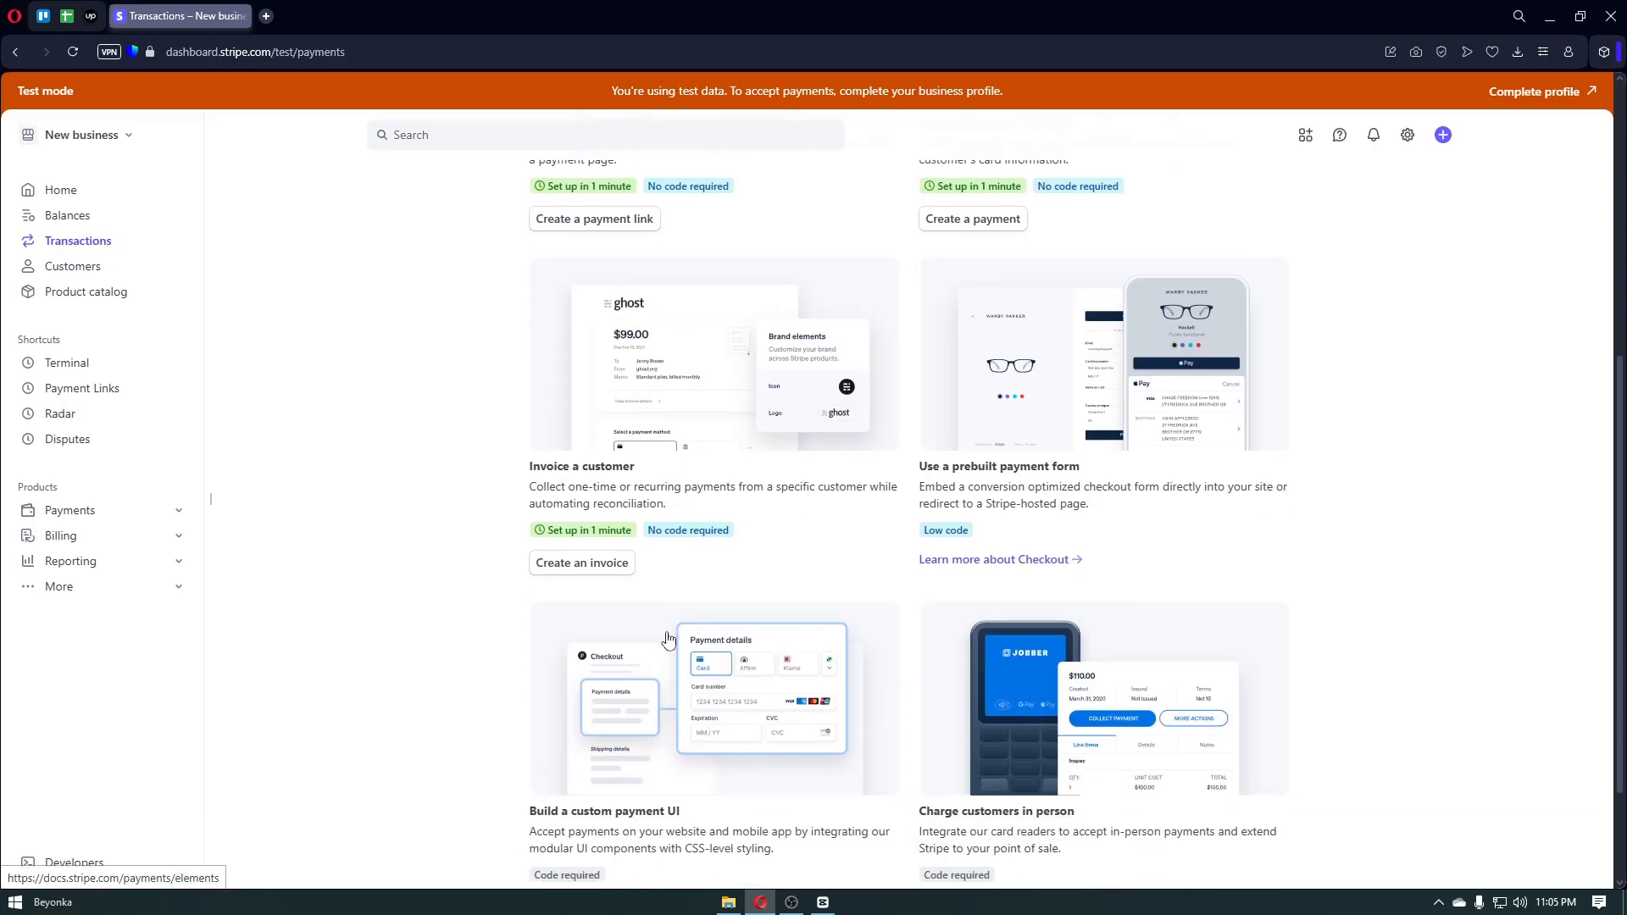
{"action": "scroll", "coordinate": [668, 640], "scroll_direction": "down", "scroll_amount": 1}
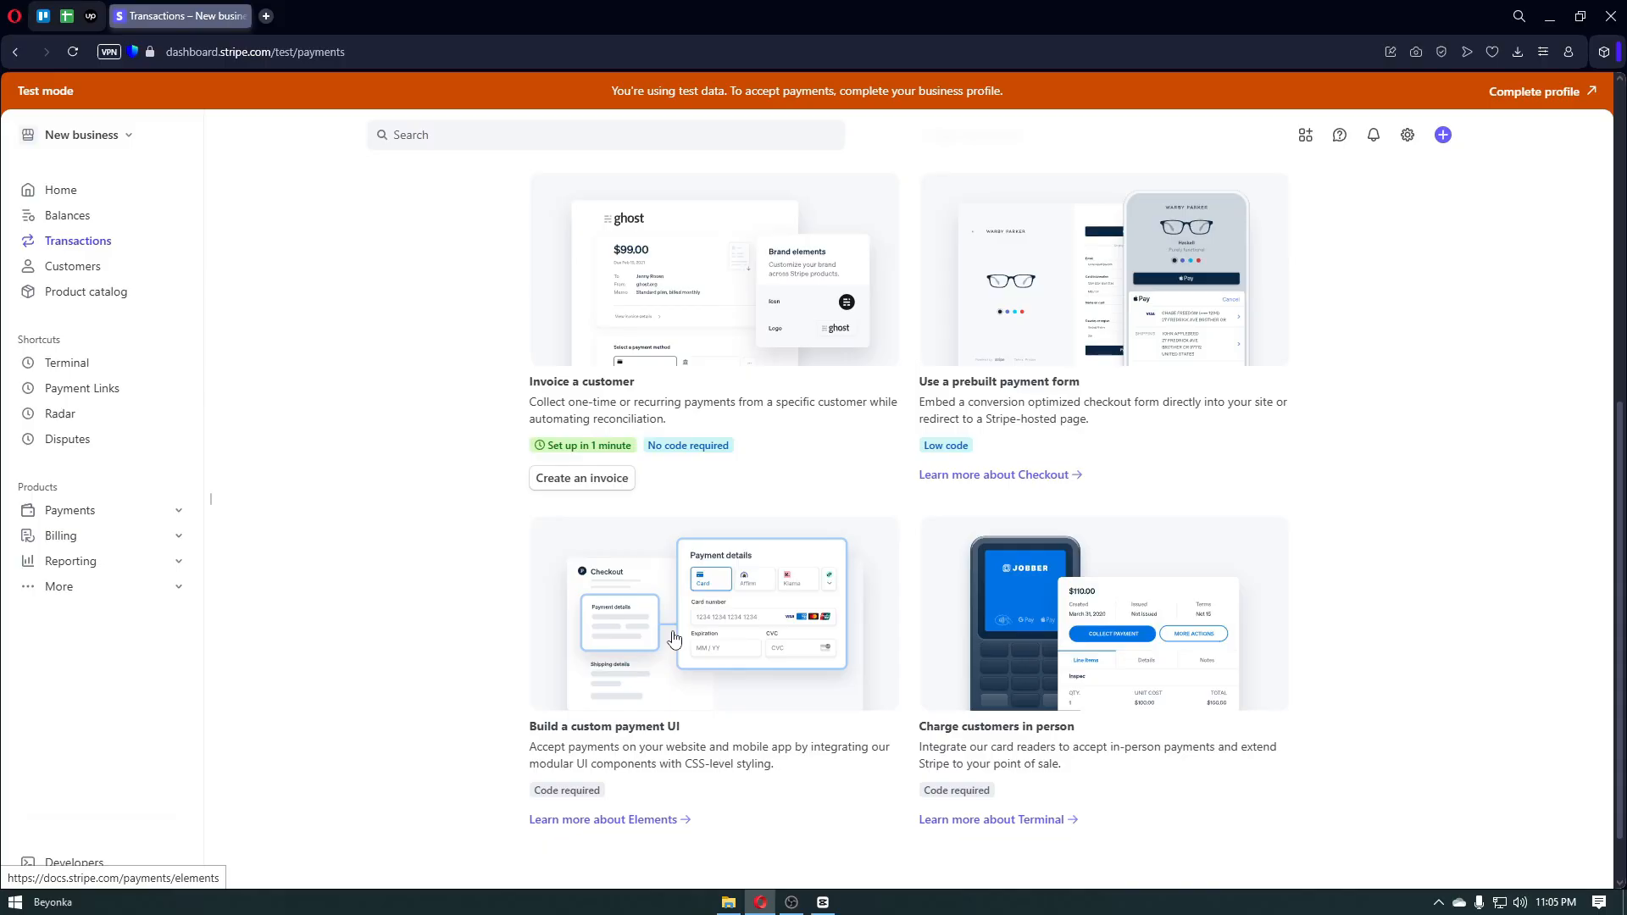
{"action": "scroll", "coordinate": [675, 640], "scroll_direction": "down", "scroll_amount": 1}
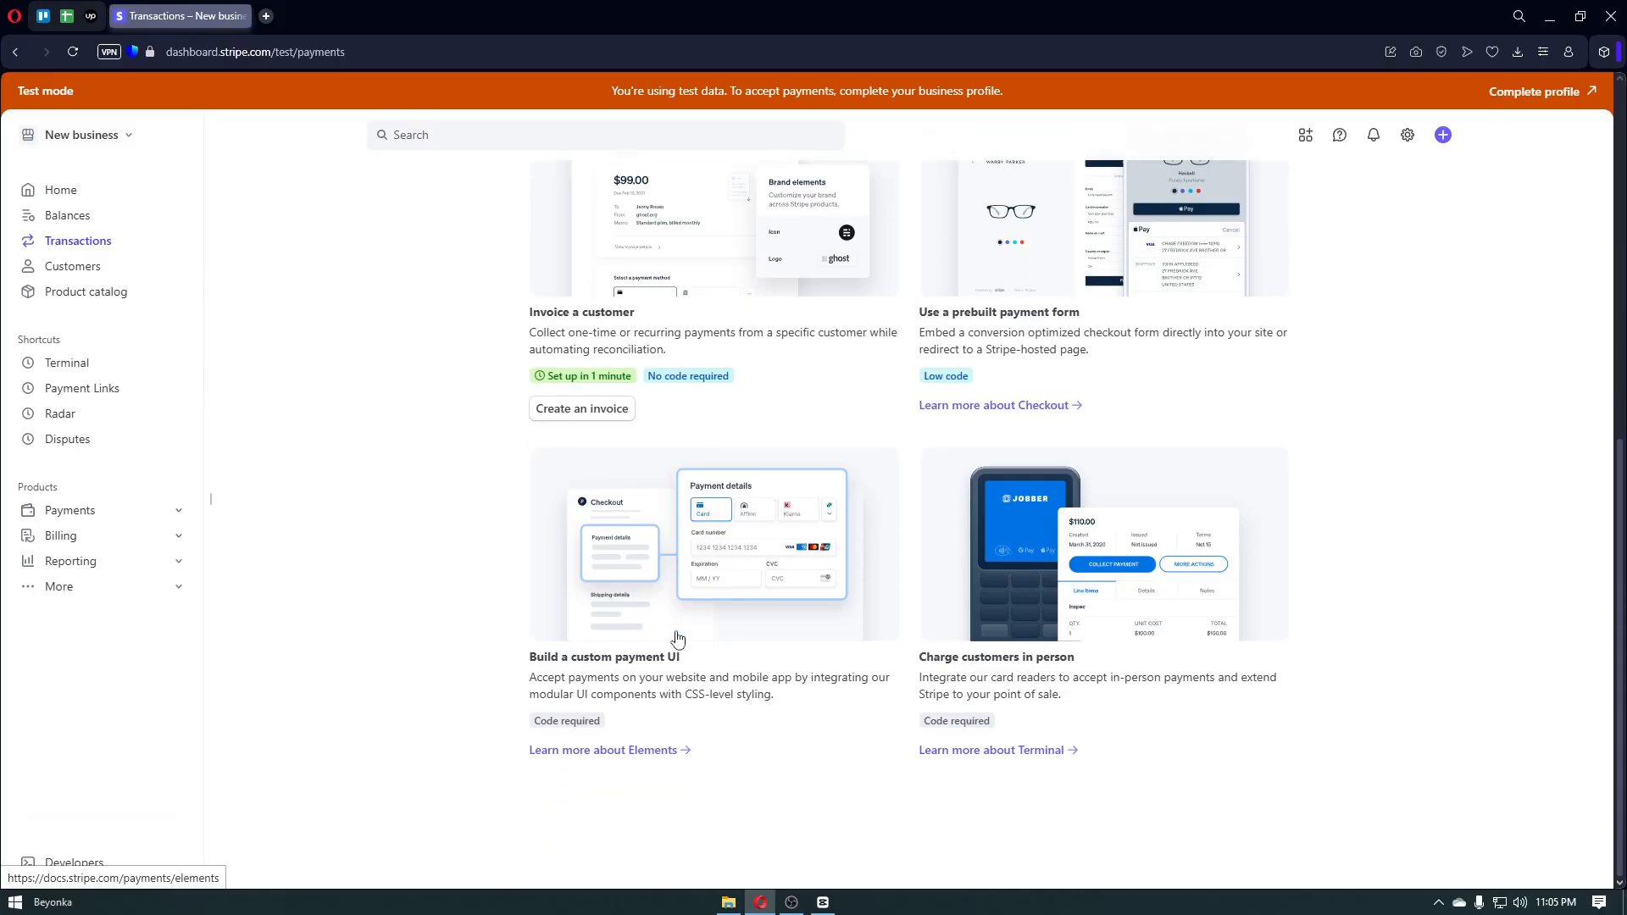
{"action": "scroll", "coordinate": [677, 638], "scroll_direction": "up", "scroll_amount": 8}
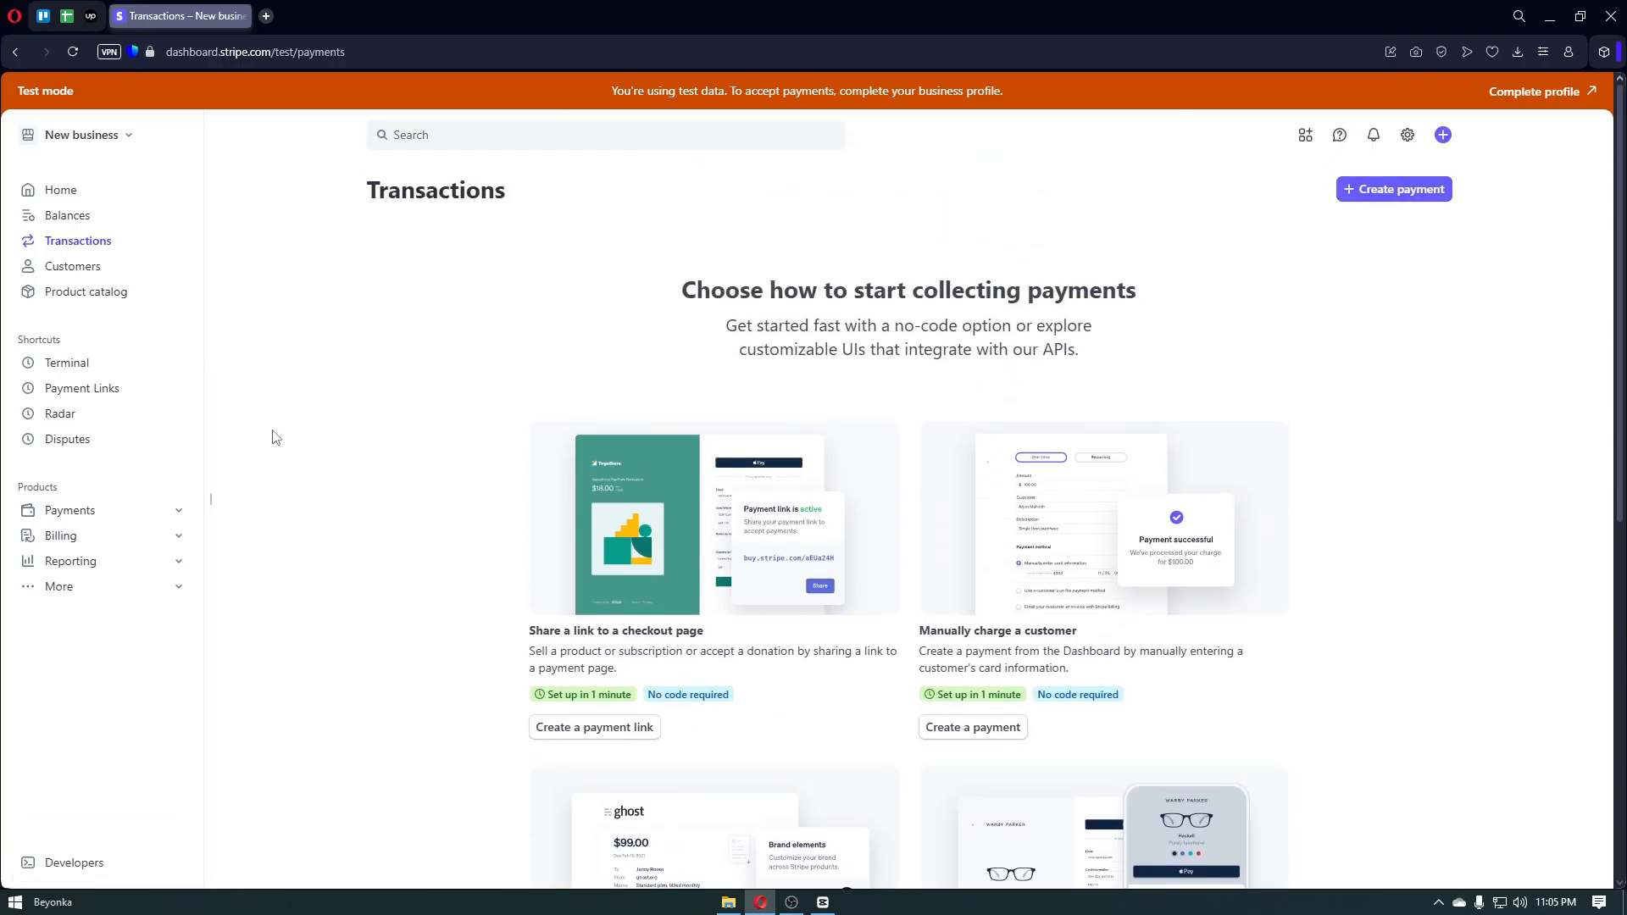
Go back to the dashboard home and look over the getting-started cards, Today's figures and the start of the overview.
{"action": "left_click", "coordinate": [84, 196]}
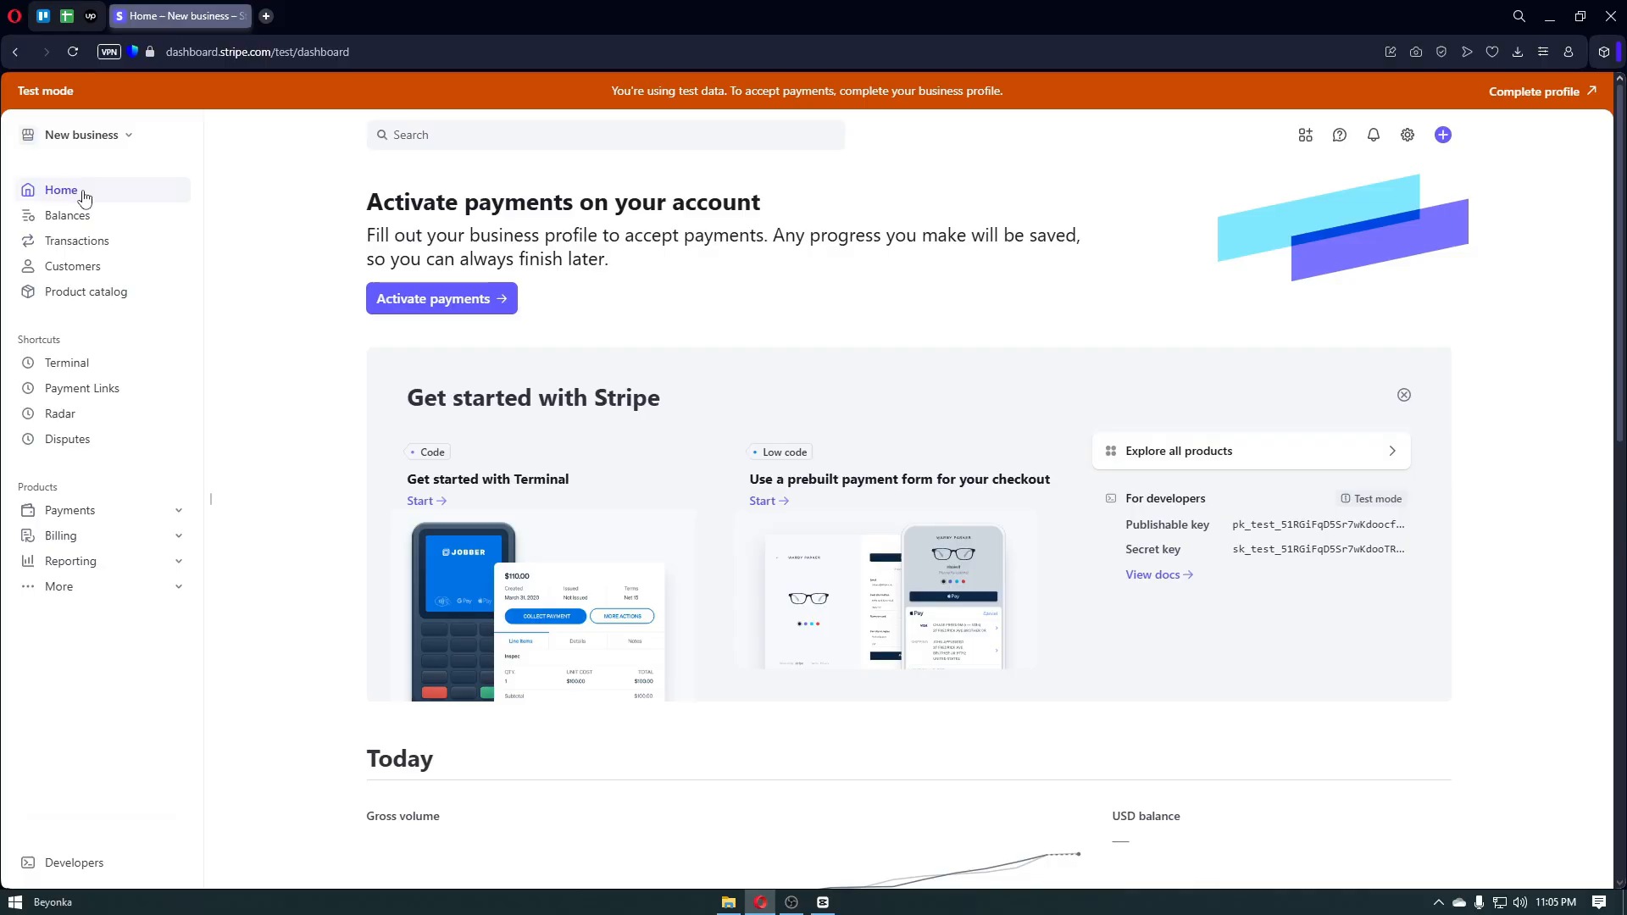
{"action": "scroll", "coordinate": [432, 573], "scroll_direction": "down", "scroll_amount": 5}
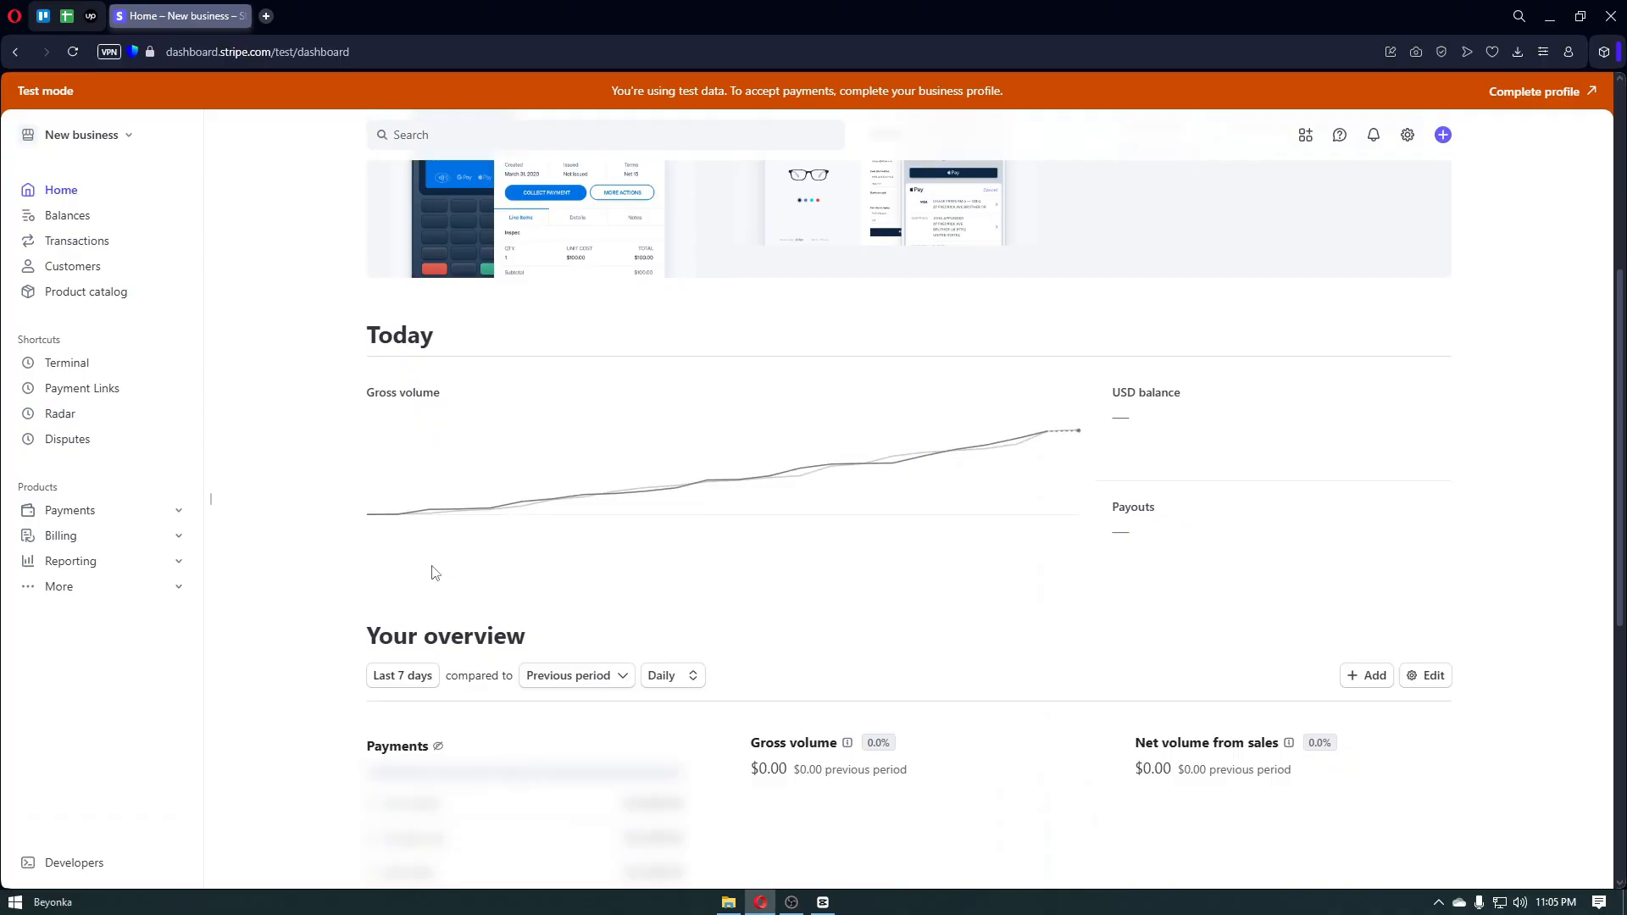
{"action": "scroll", "coordinate": [432, 573], "scroll_direction": "down", "scroll_amount": 2}
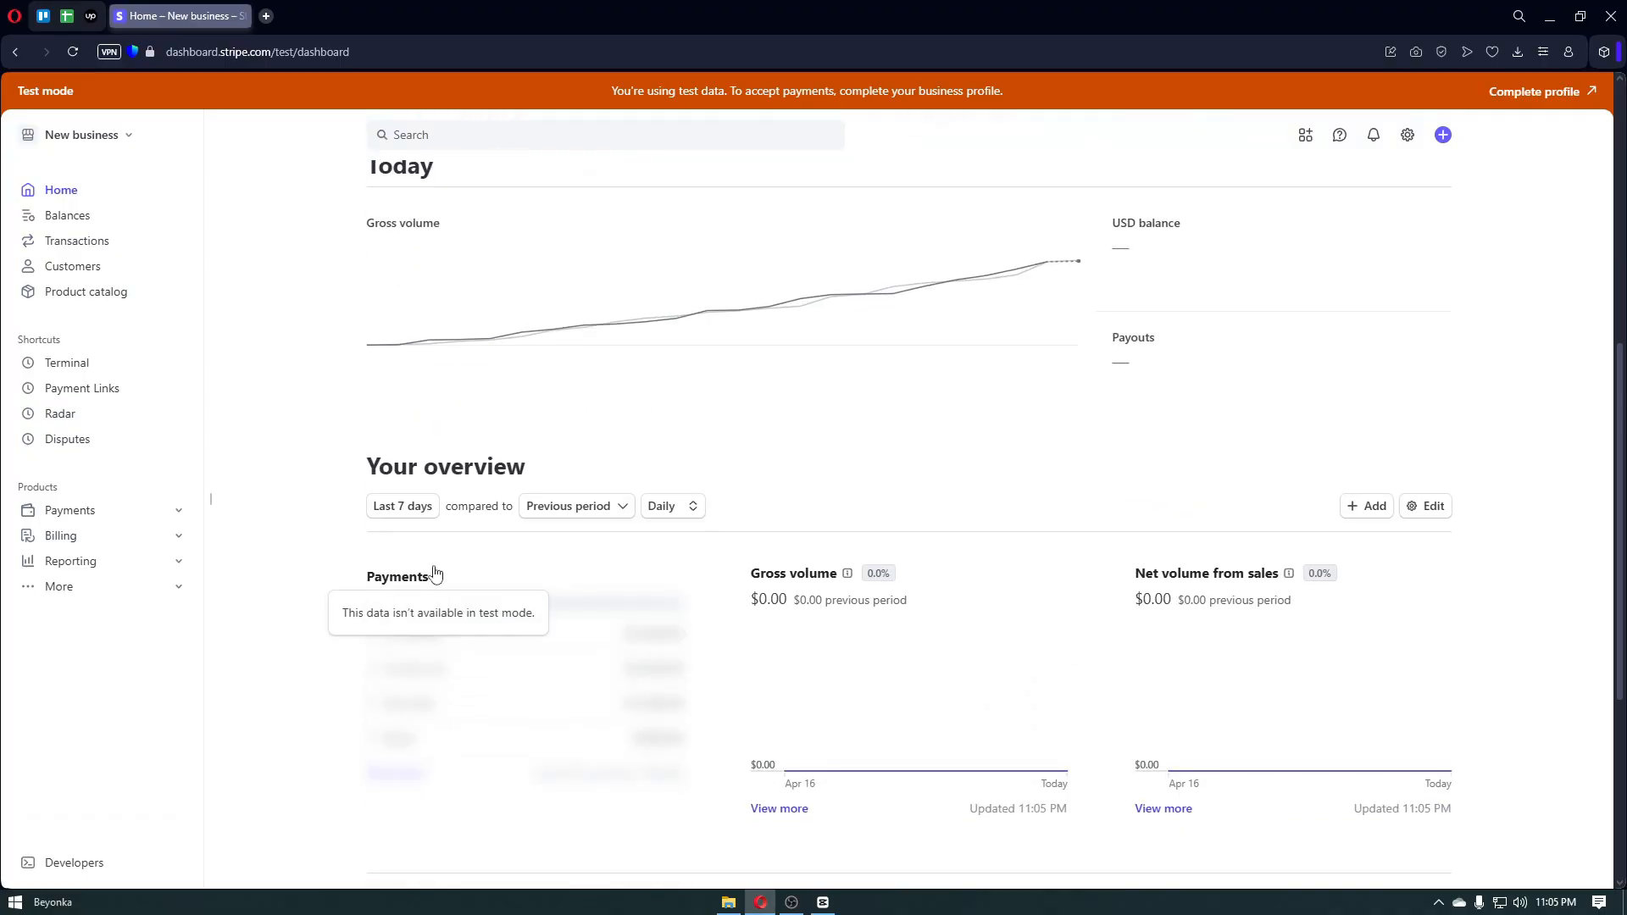
{"action": "scroll", "coordinate": [434, 573], "scroll_direction": "up", "scroll_amount": 5}
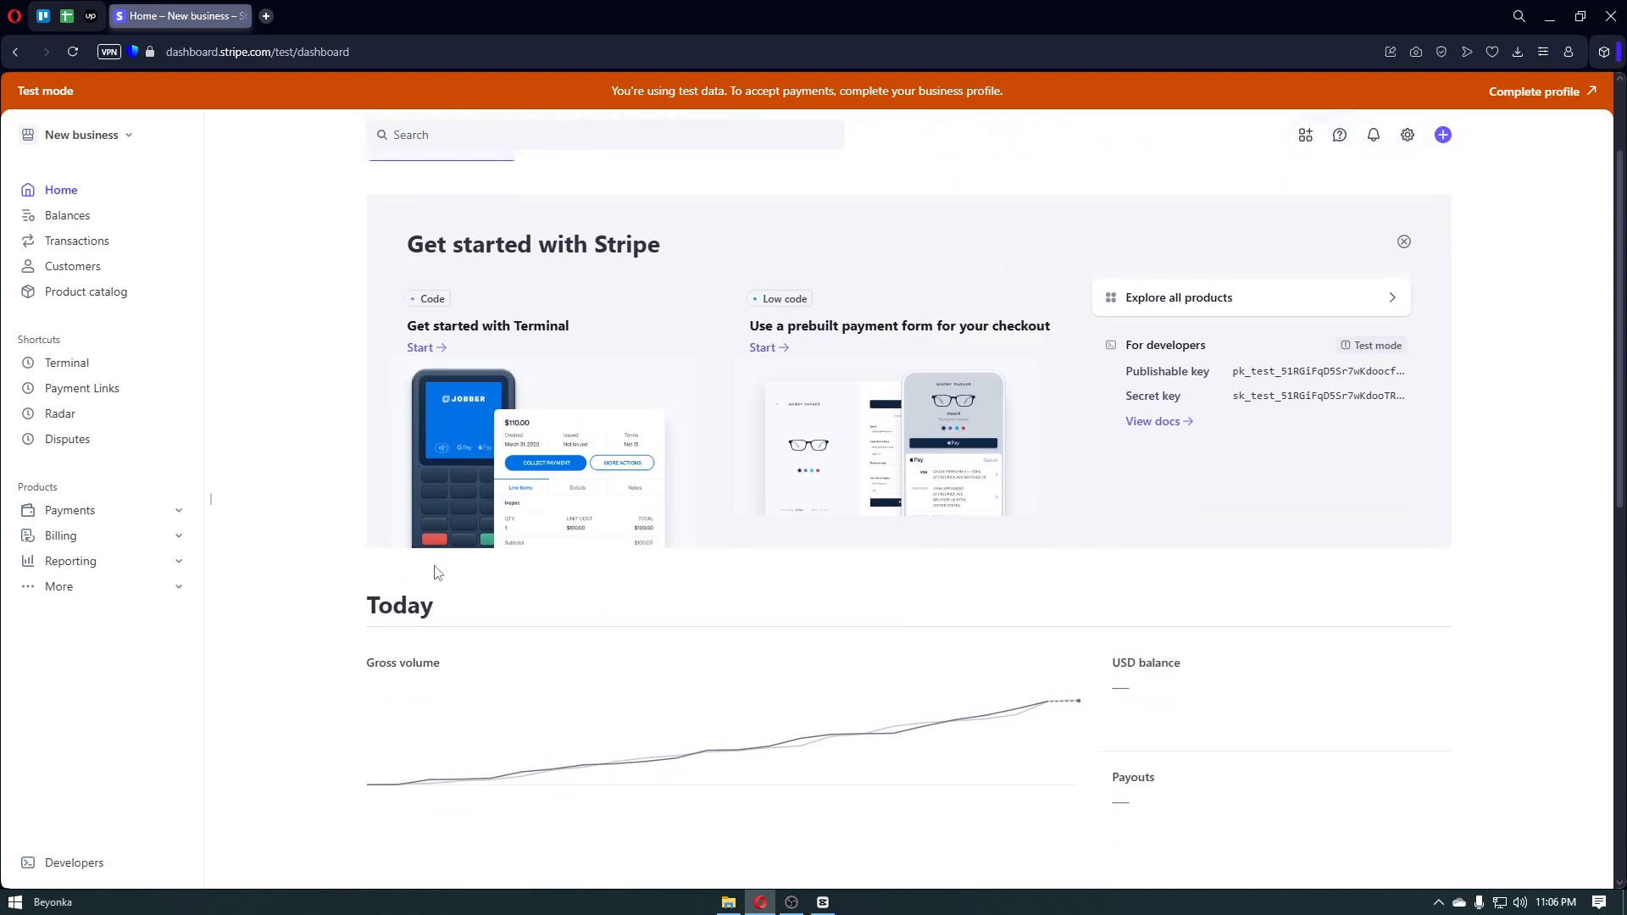
{"action": "scroll", "coordinate": [436, 573], "scroll_direction": "down", "scroll_amount": 1}
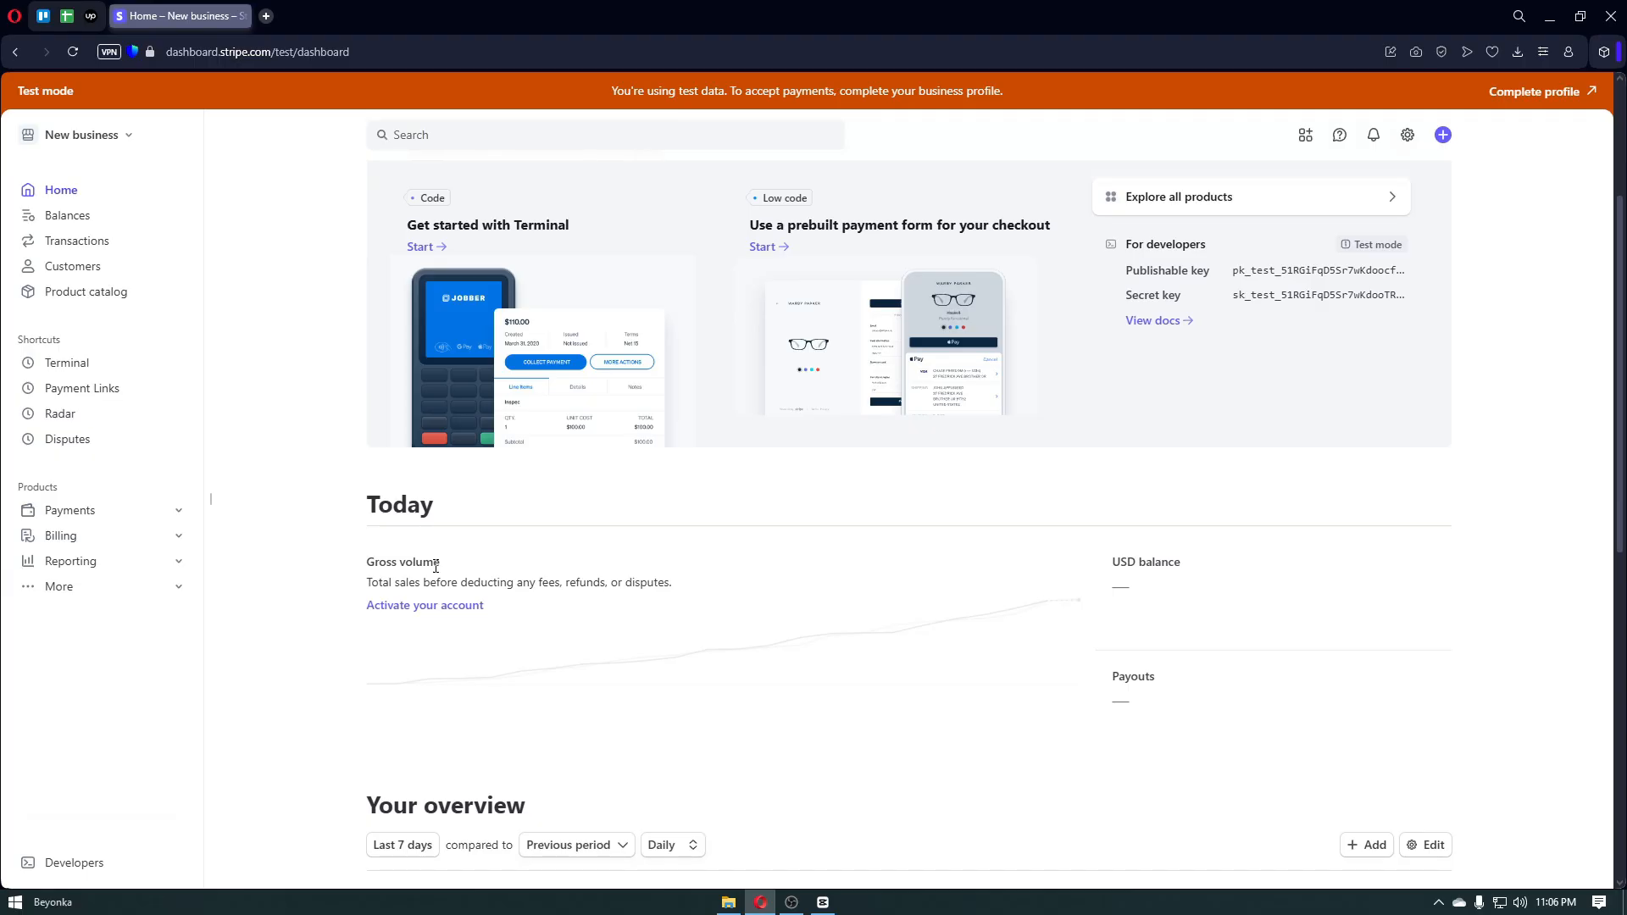
{"action": "scroll", "coordinate": [436, 567], "scroll_direction": "down", "scroll_amount": 3}
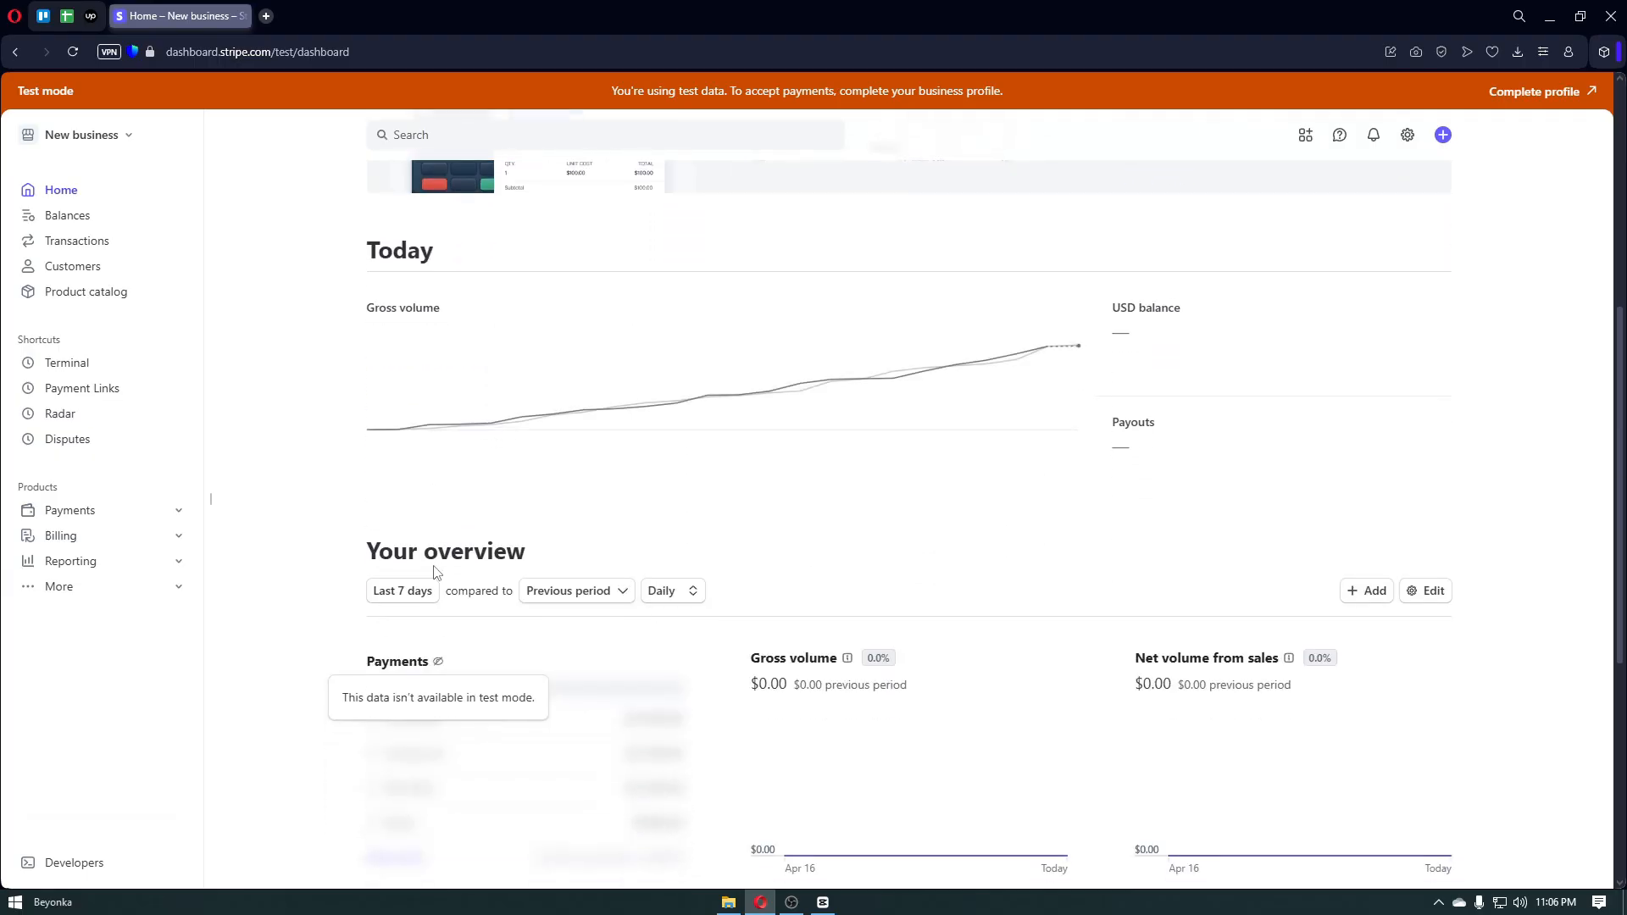
Examine the overview's payments, volume, failed payments and customer charts down to the page end, and return to the payments activation section.
{"action": "scroll", "coordinate": [434, 572], "scroll_direction": "down", "scroll_amount": 1}
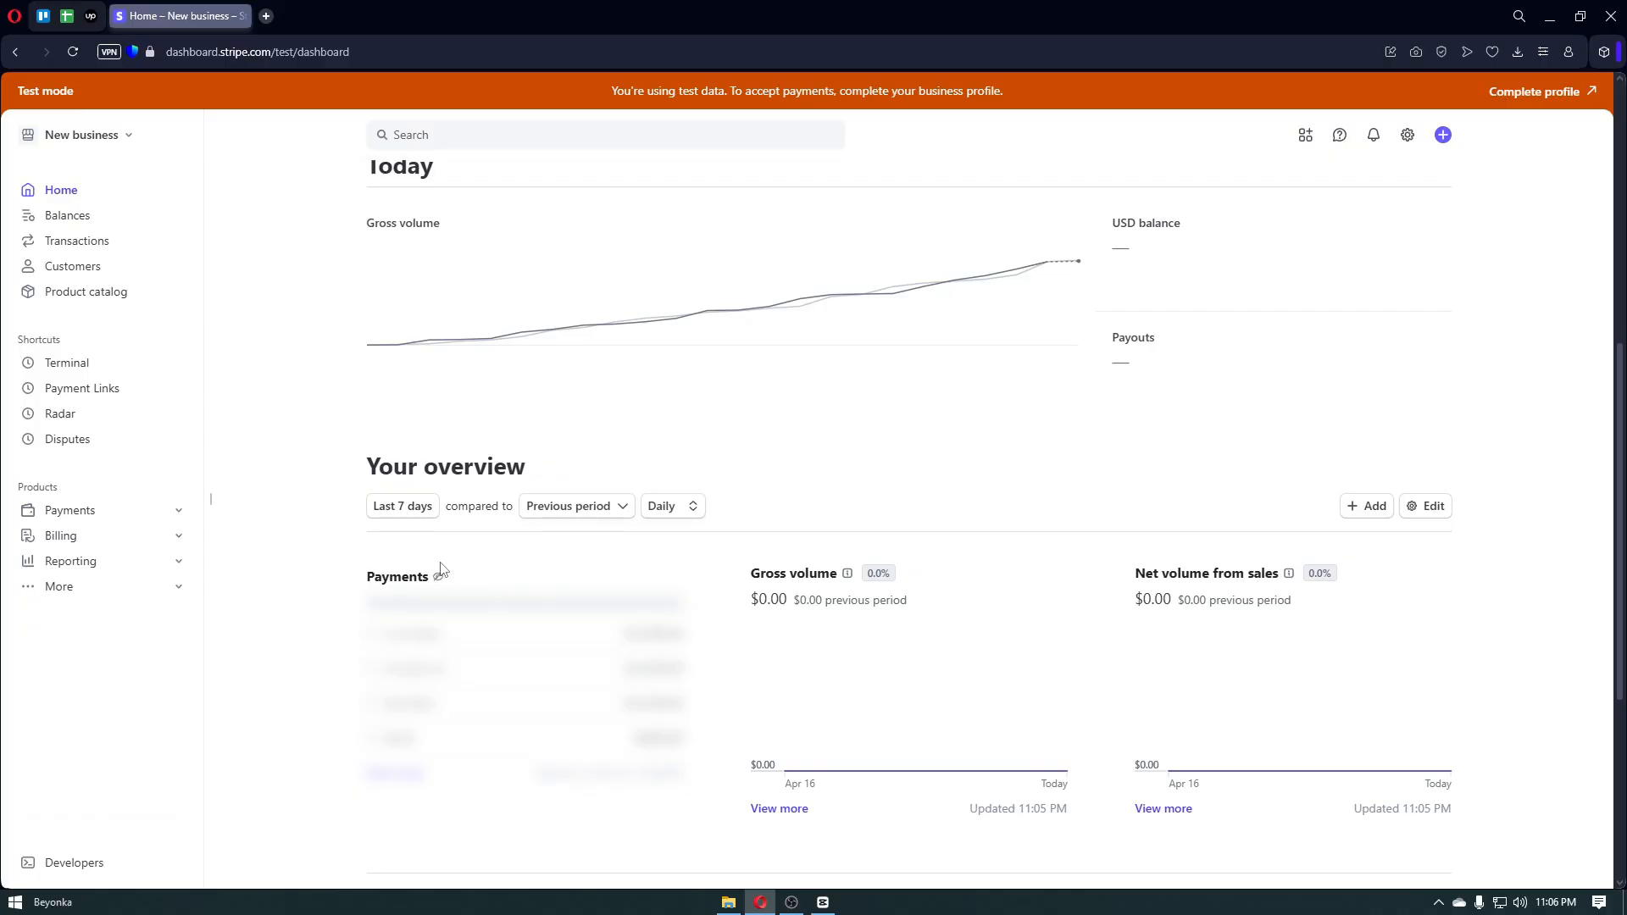
{"action": "scroll", "coordinate": [440, 567], "scroll_direction": "down", "scroll_amount": 4}
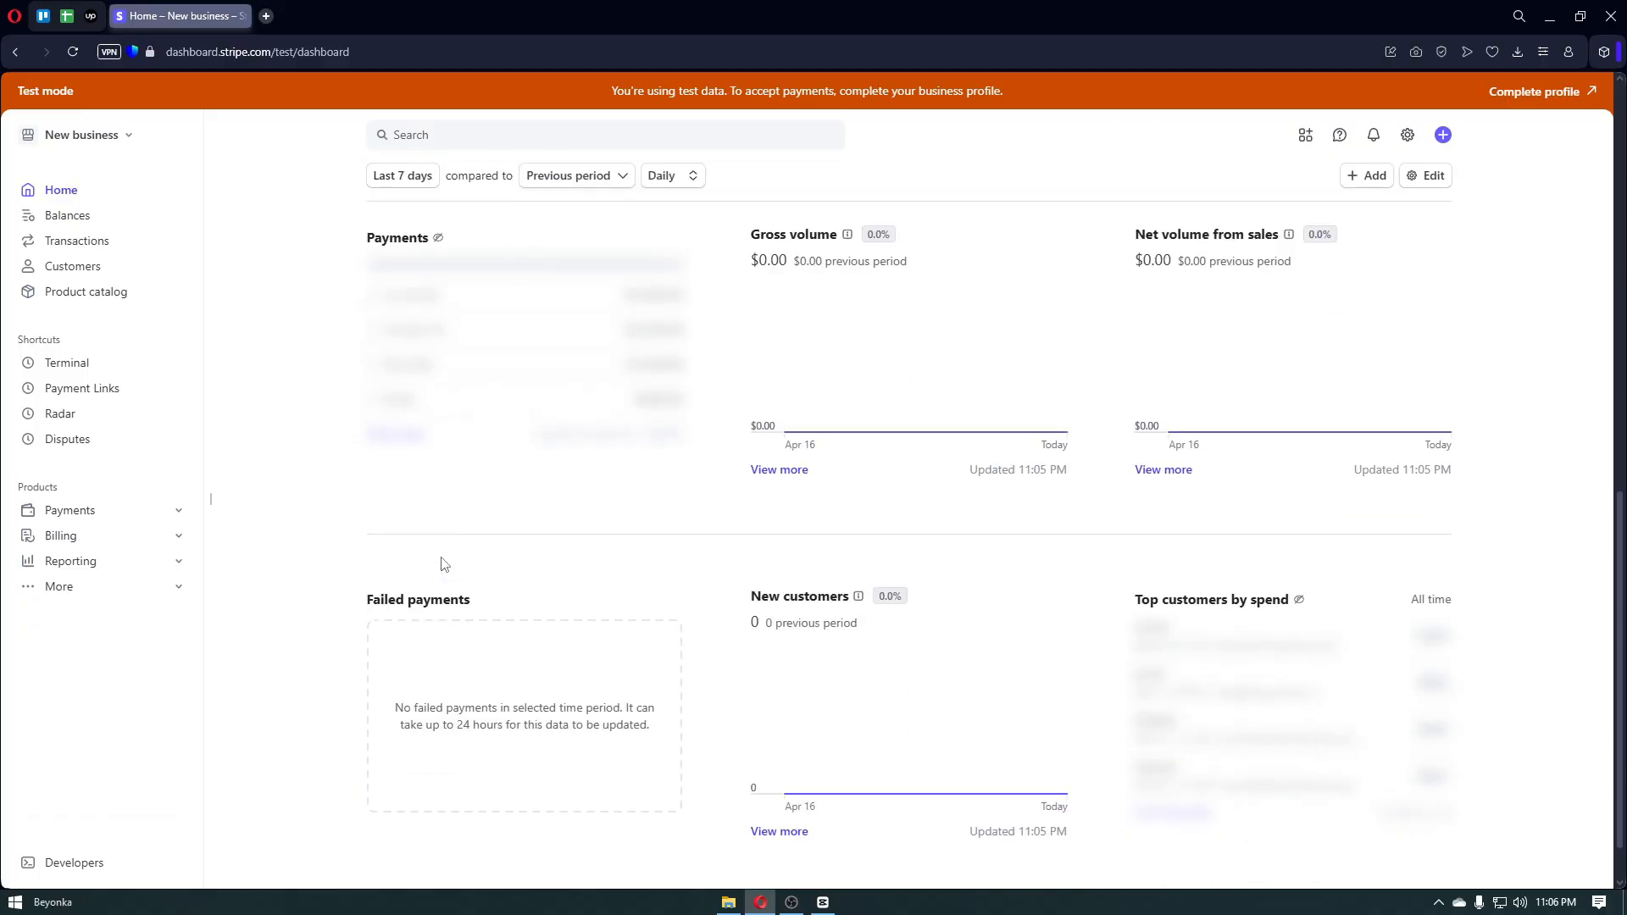
{"action": "scroll", "coordinate": [445, 564], "scroll_direction": "down", "scroll_amount": 1}
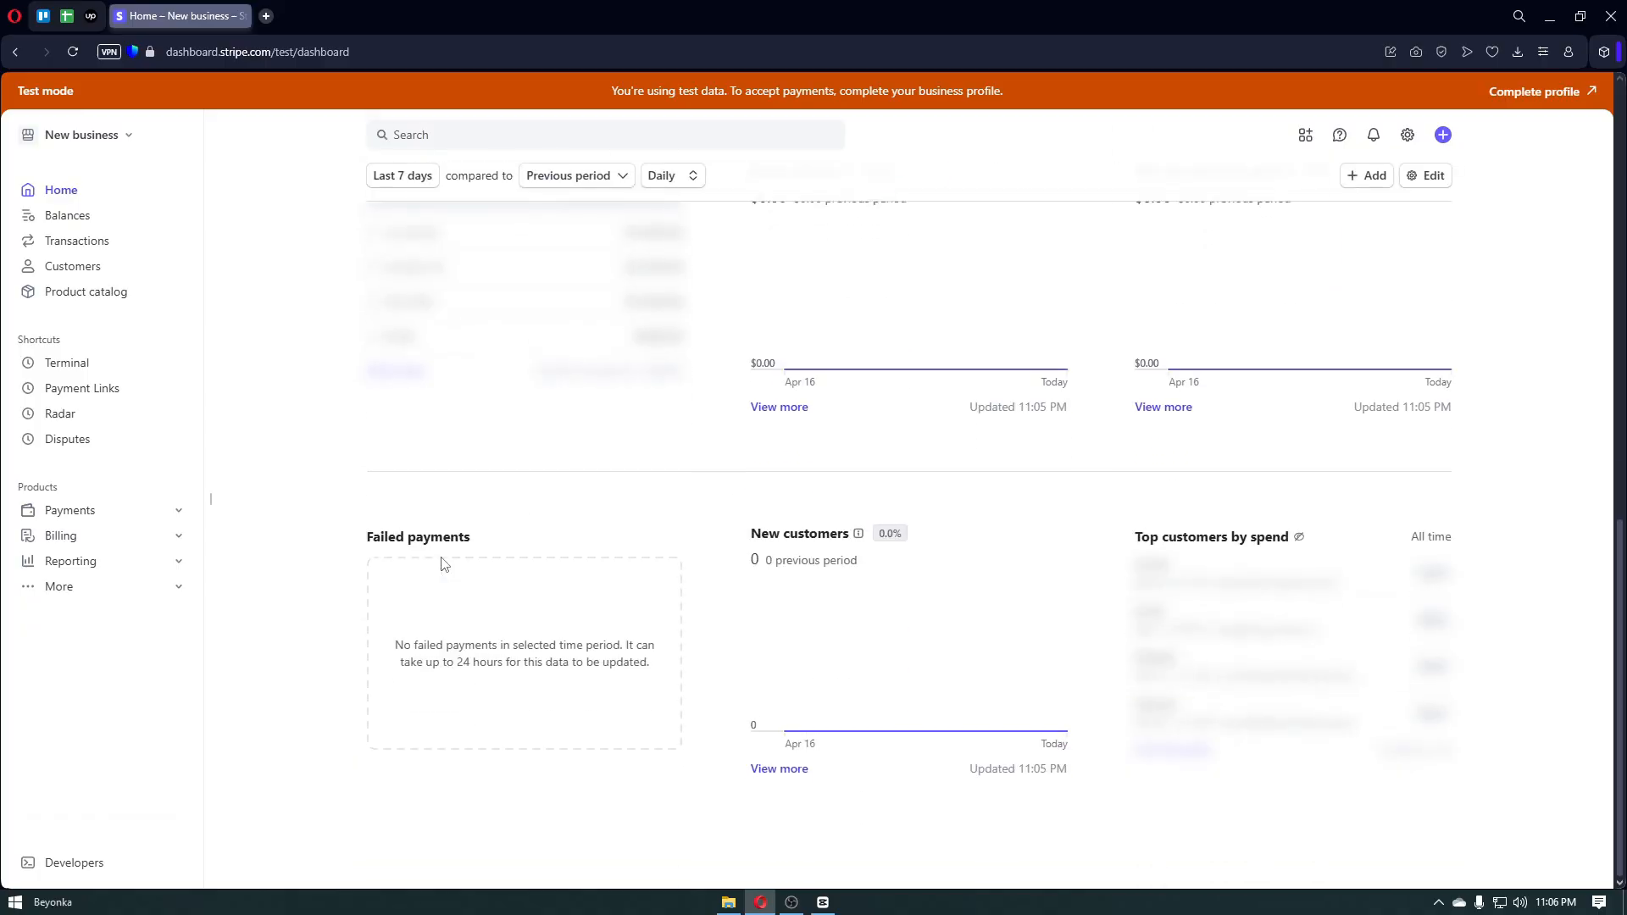
{"action": "scroll", "coordinate": [442, 564], "scroll_direction": "up", "scroll_amount": 6}
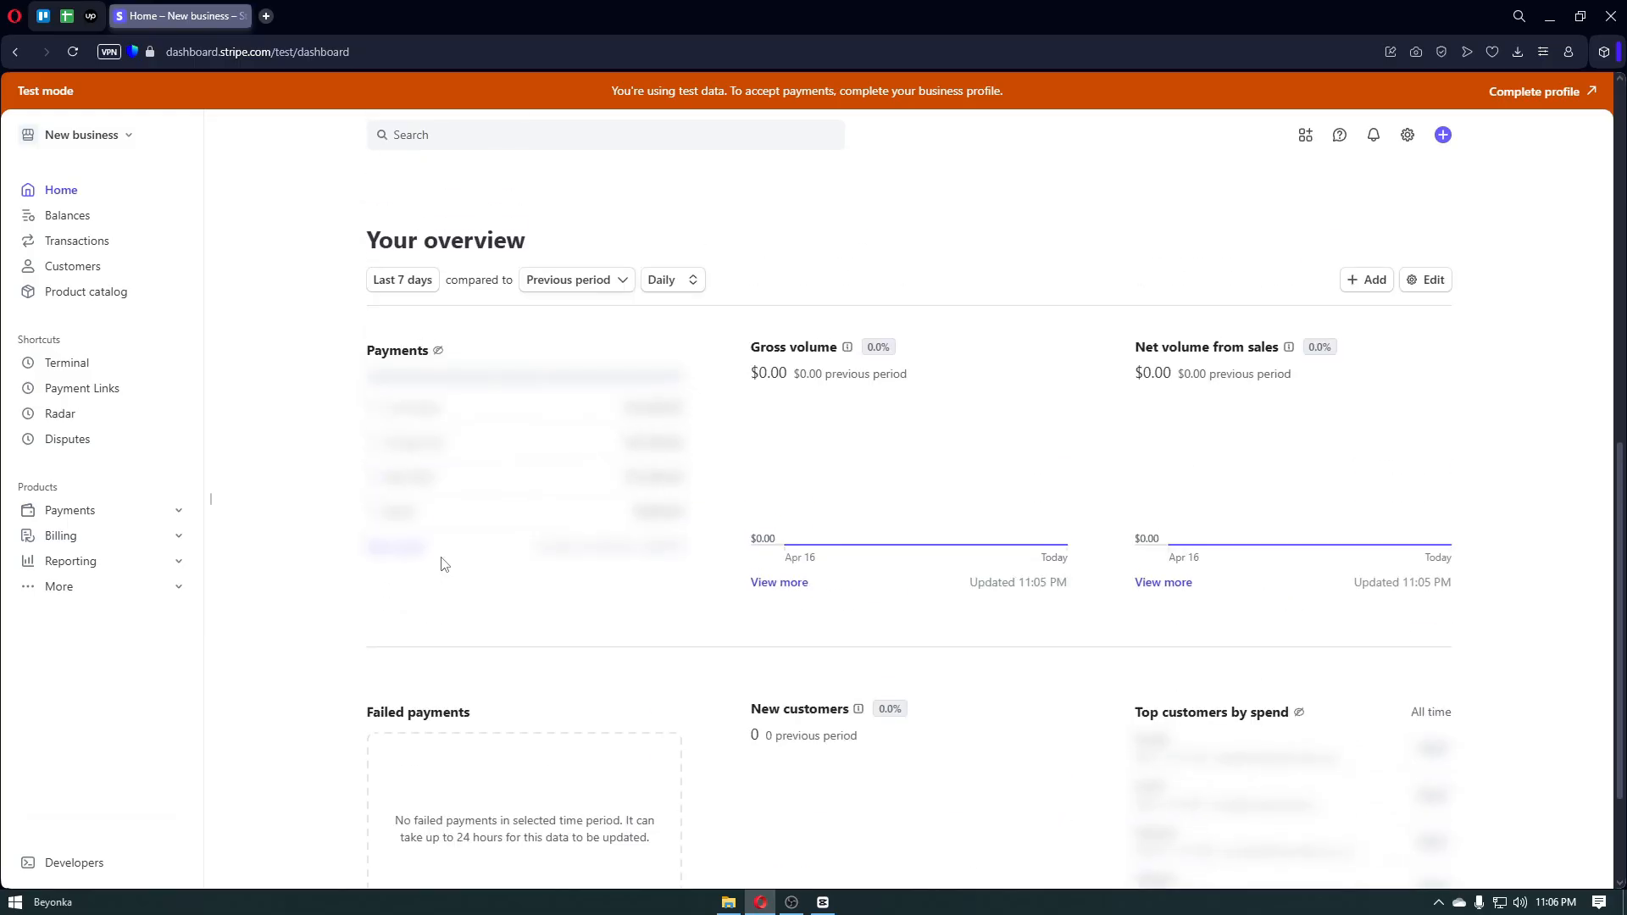
{"action": "scroll", "coordinate": [442, 563], "scroll_direction": "up", "scroll_amount": 3}
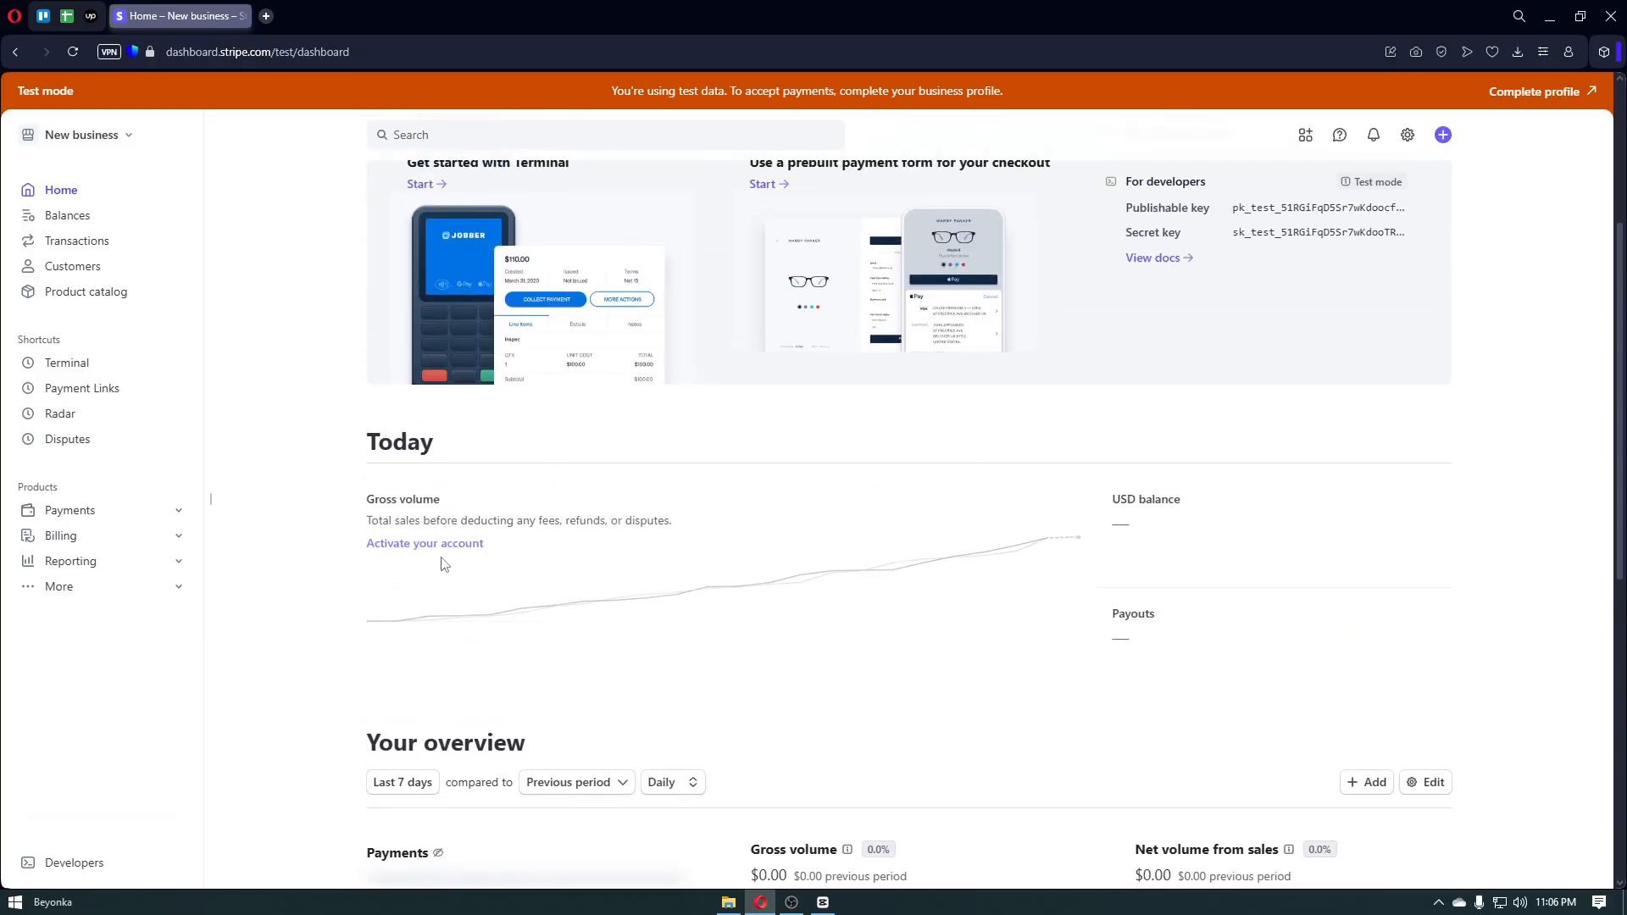
{"action": "scroll", "coordinate": [441, 564], "scroll_direction": "up", "scroll_amount": 2}
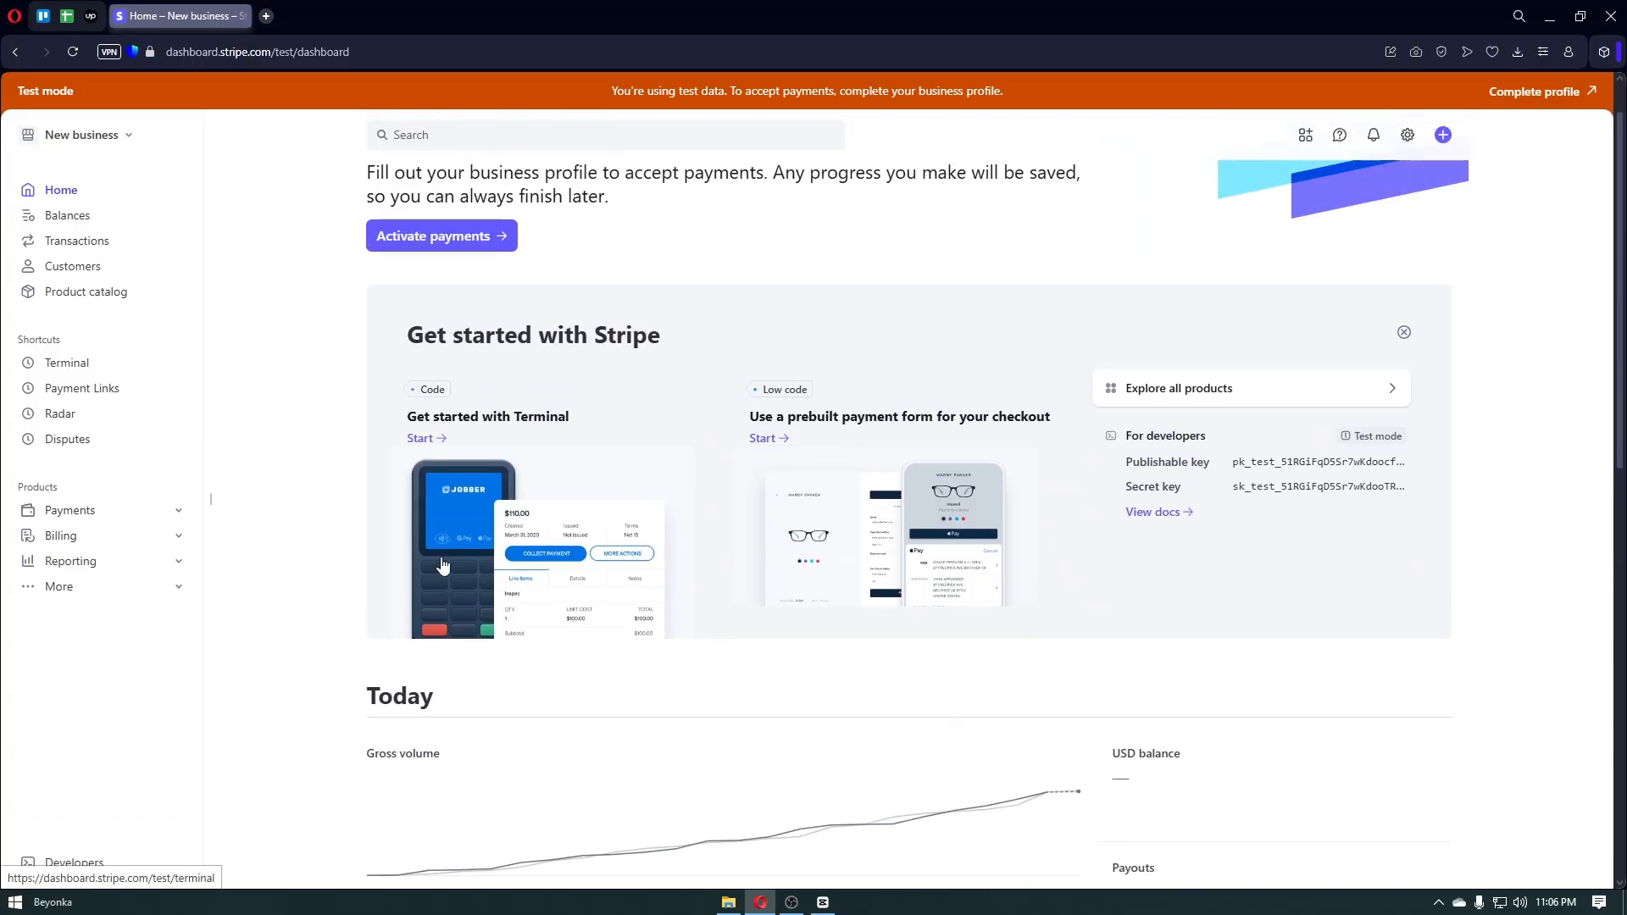
{"action": "scroll", "coordinate": [441, 563], "scroll_direction": "up", "scroll_amount": 1}
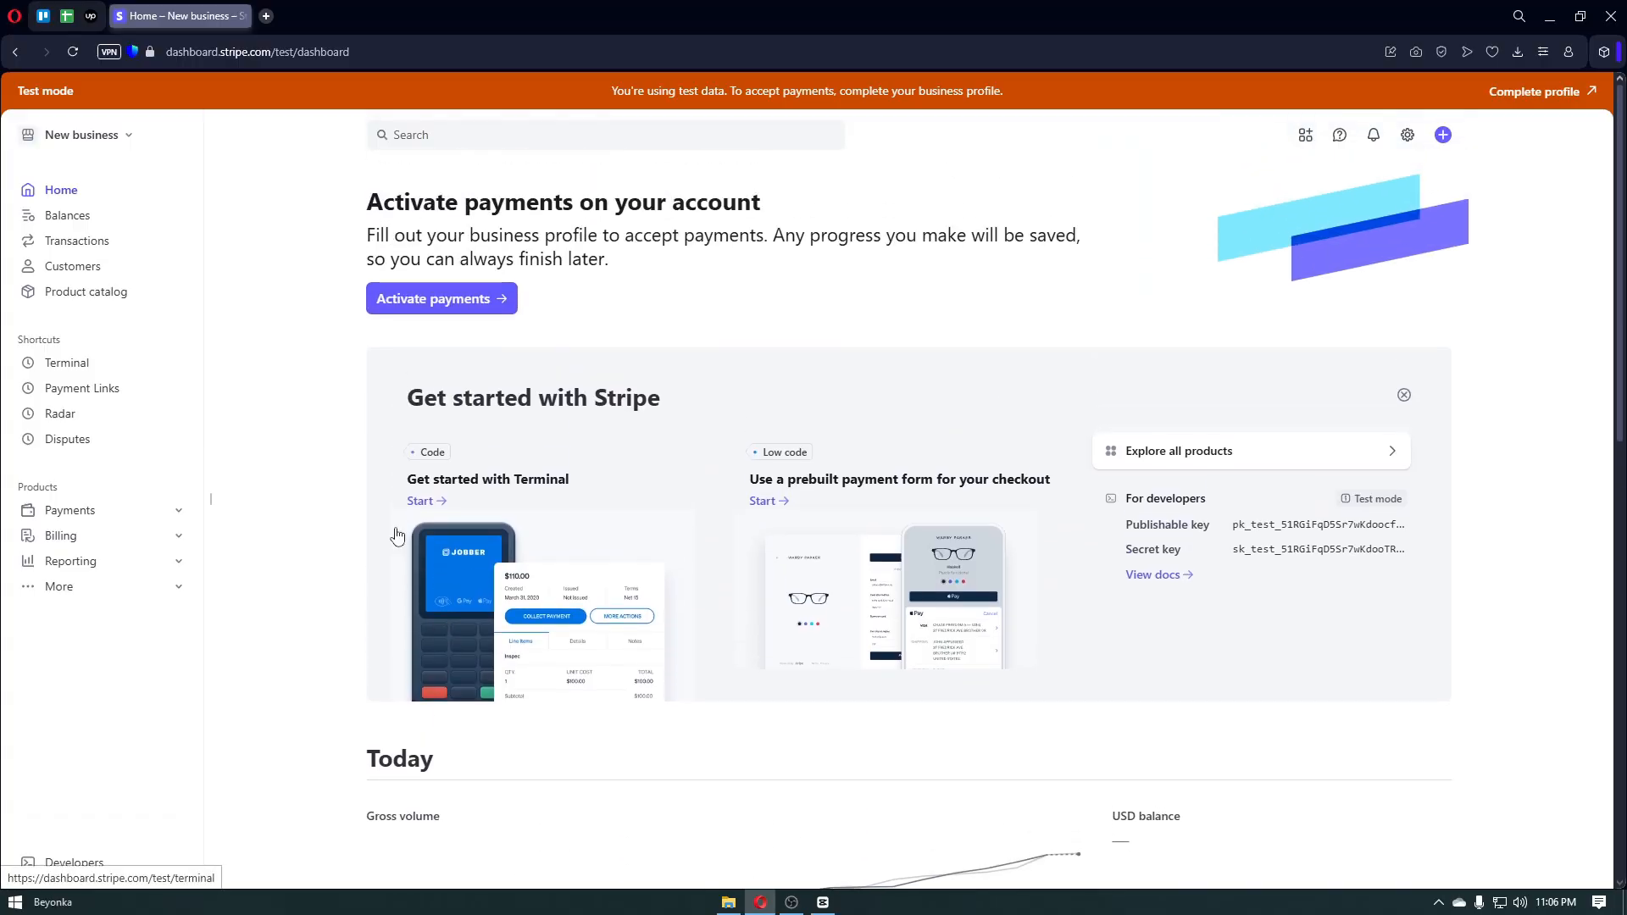